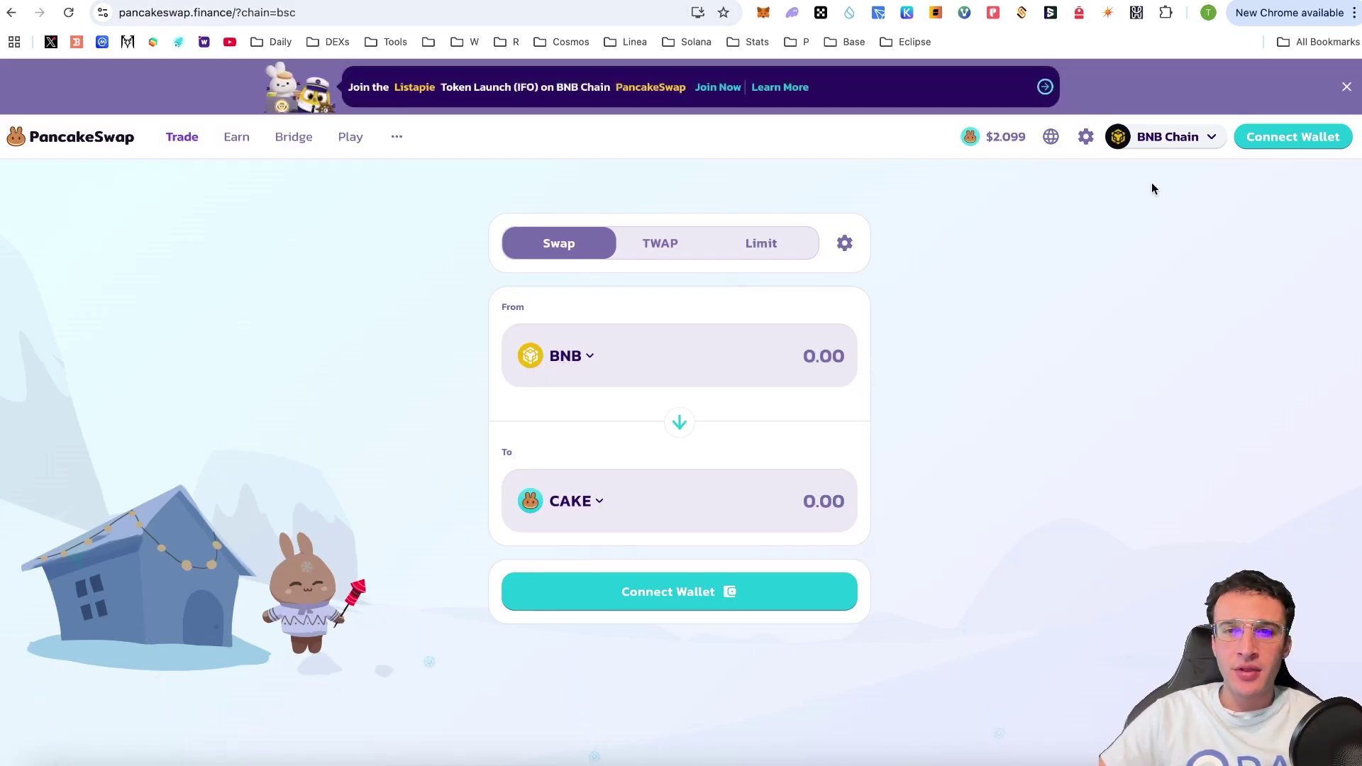
- View the list of blockchain networks available for trading
{"action": "mouse_move", "coordinate": [1158, 143]}
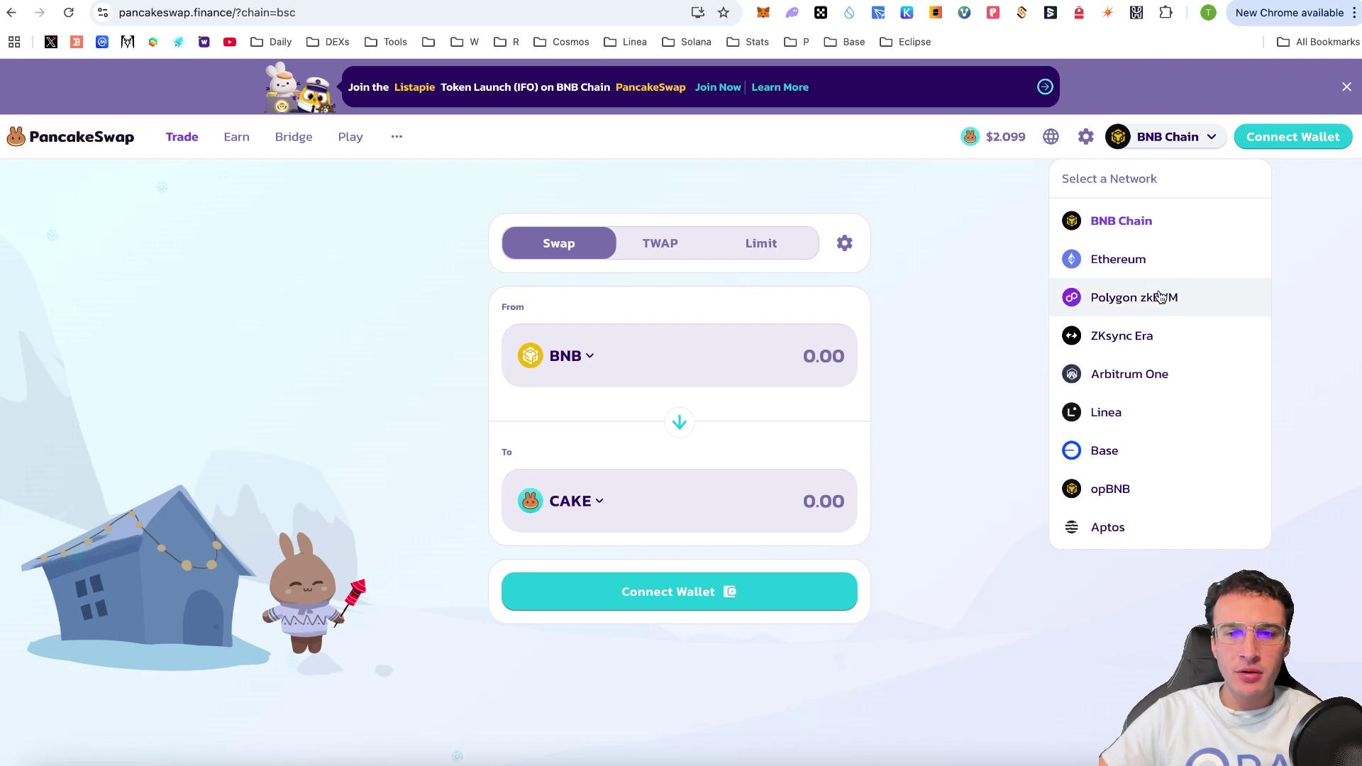
{"action": "scroll", "coordinate": [1159, 344], "scroll_direction": "down", "scroll_amount": 1}
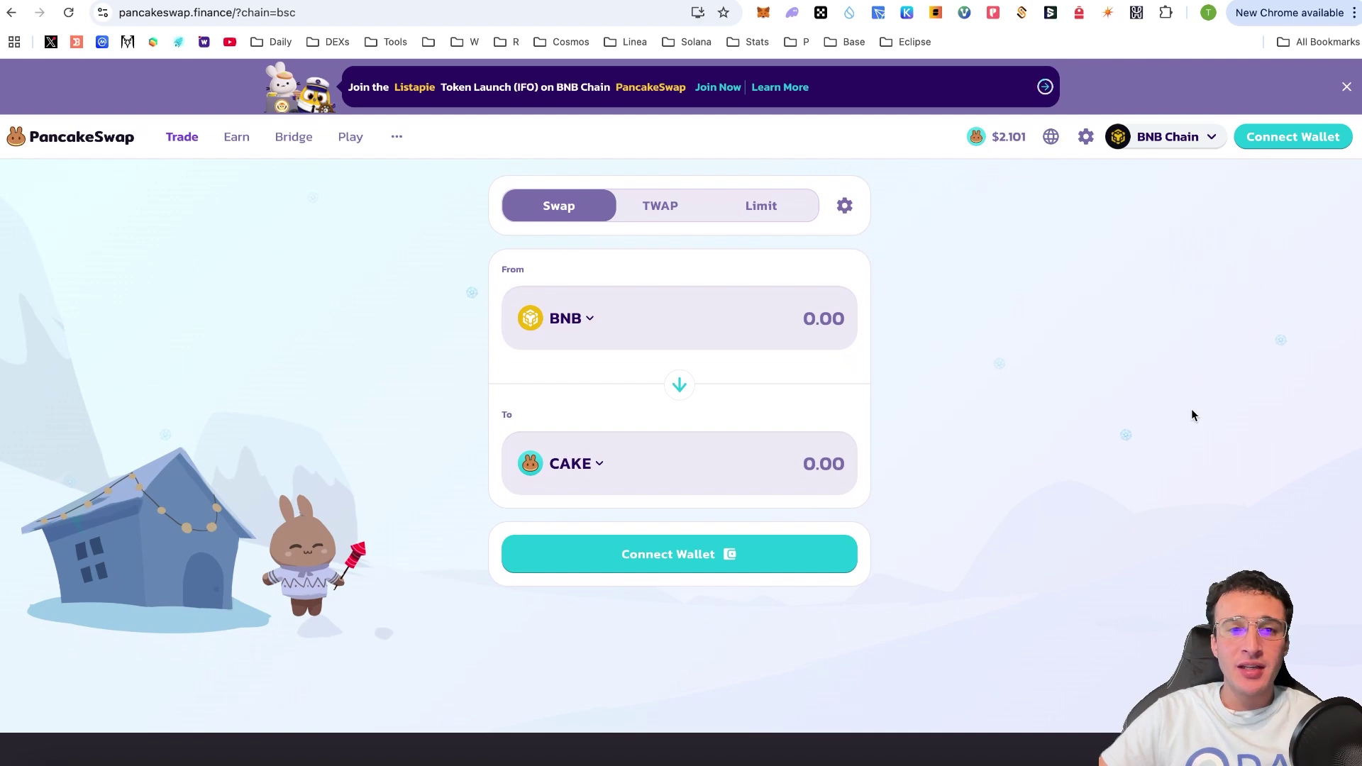
{"action": "scroll", "coordinate": [1191, 415], "scroll_direction": "up", "scroll_amount": 1}
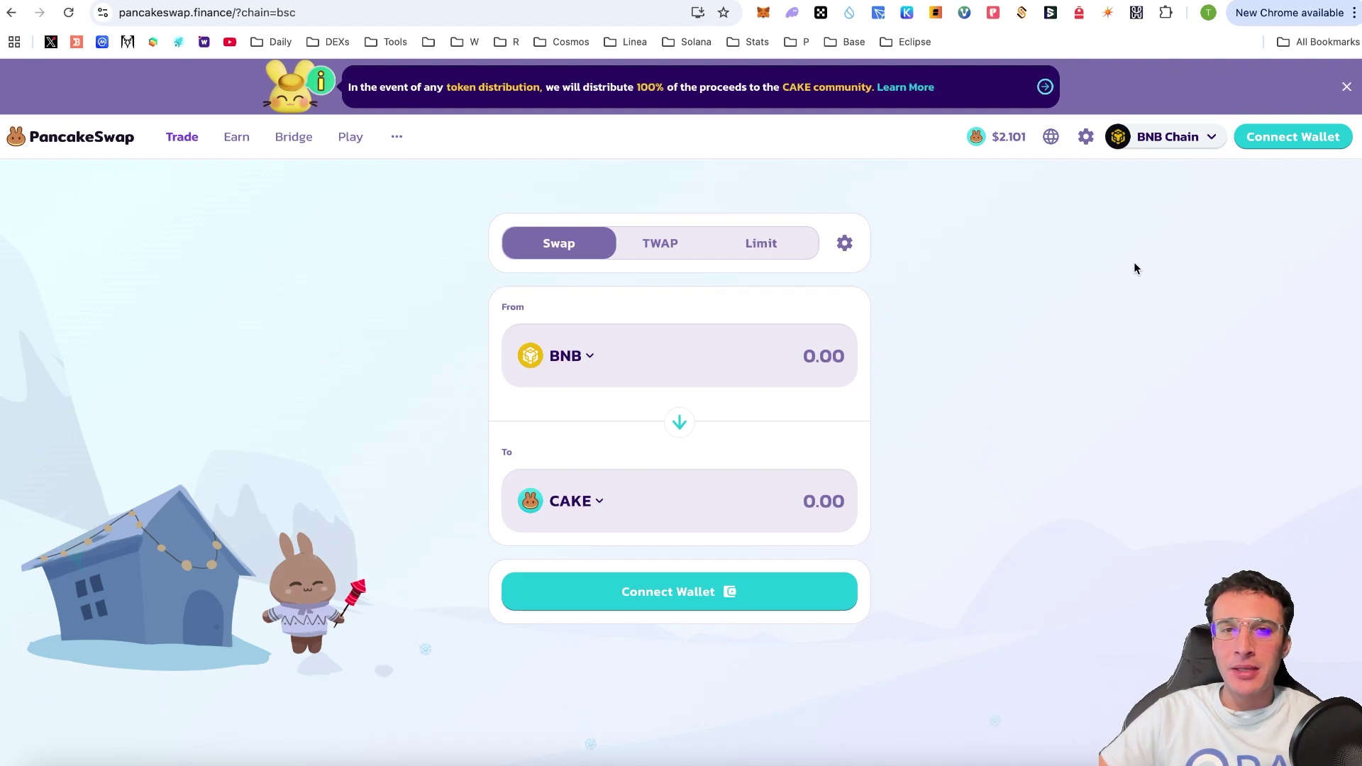
{"action": "mouse_move", "coordinate": [1177, 157]}
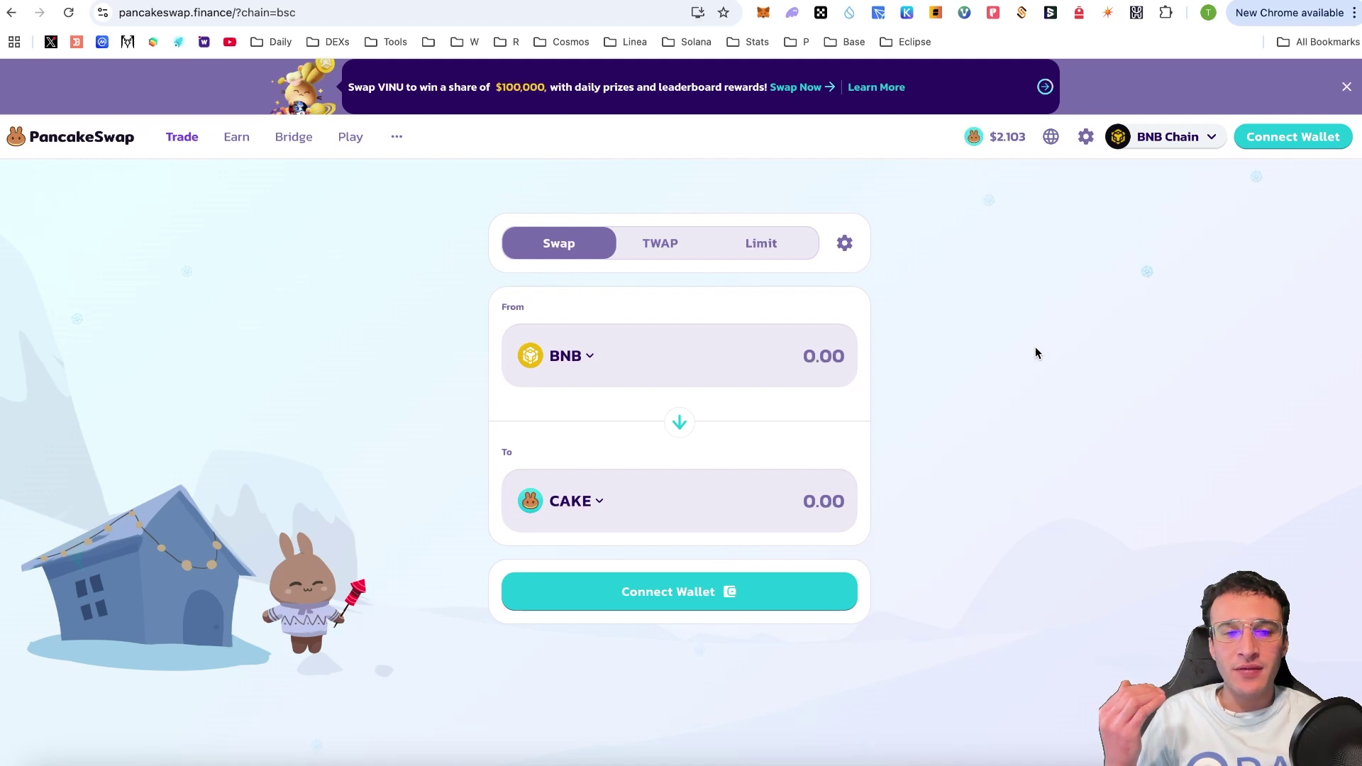
- Connect the MetaMask wallet to PancakeSwap and approve the connection request
{"action": "left_click", "coordinate": [754, 595]}
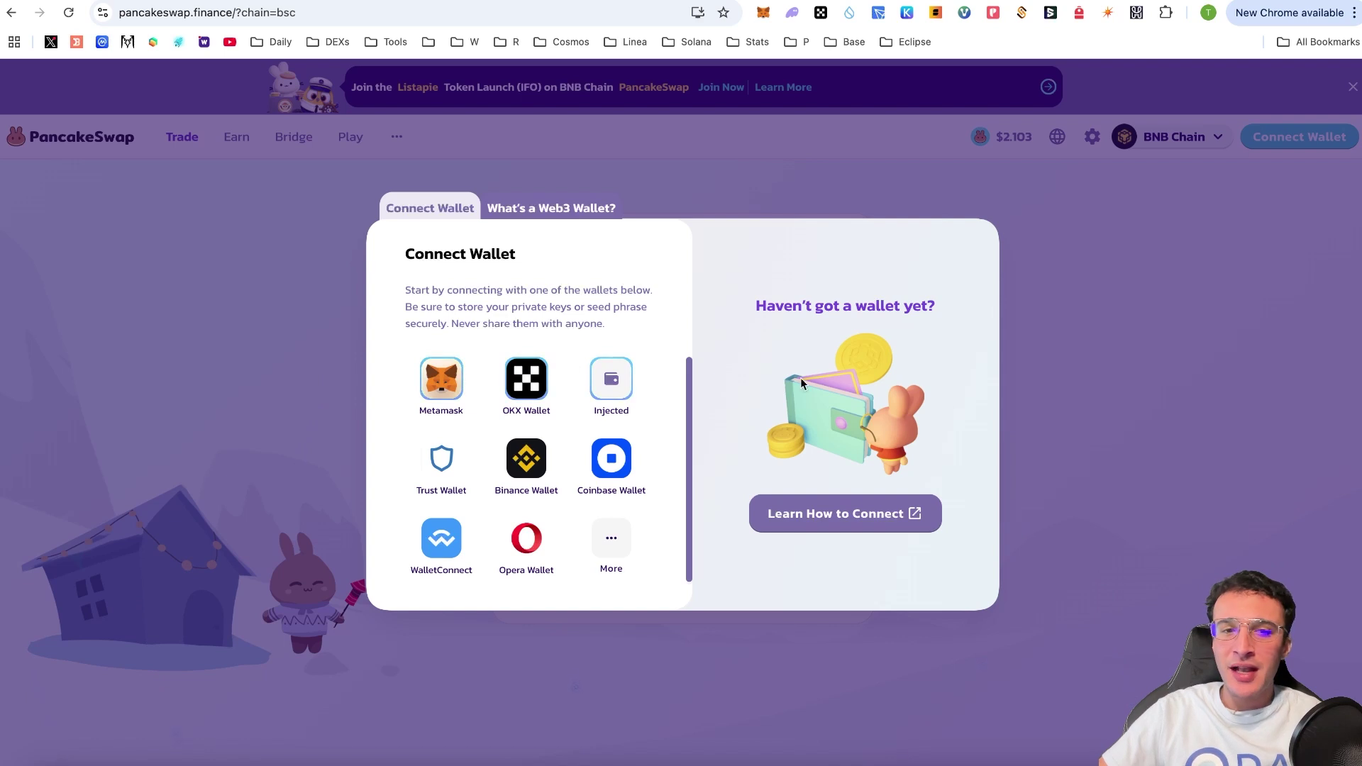
{"action": "left_click", "coordinate": [445, 391]}
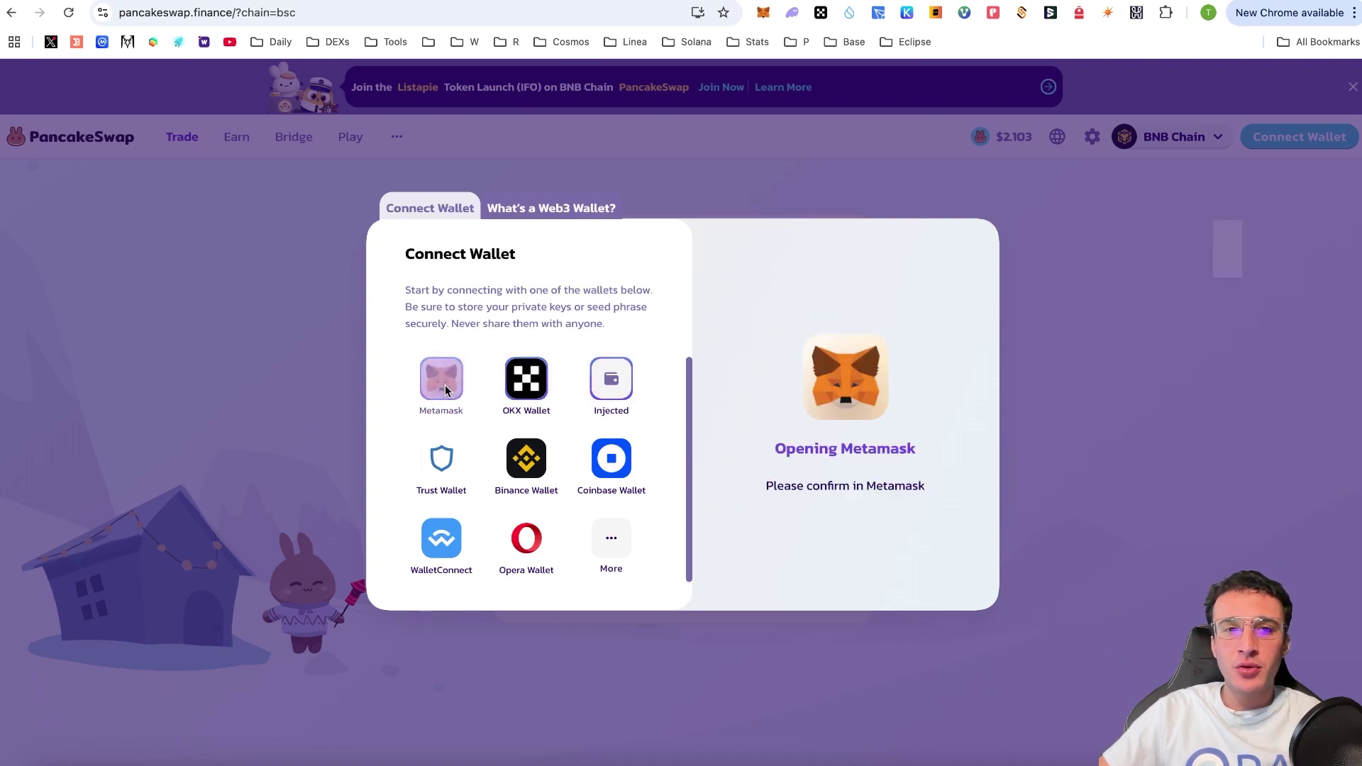
{"action": "left_click", "coordinate": [1265, 278]}
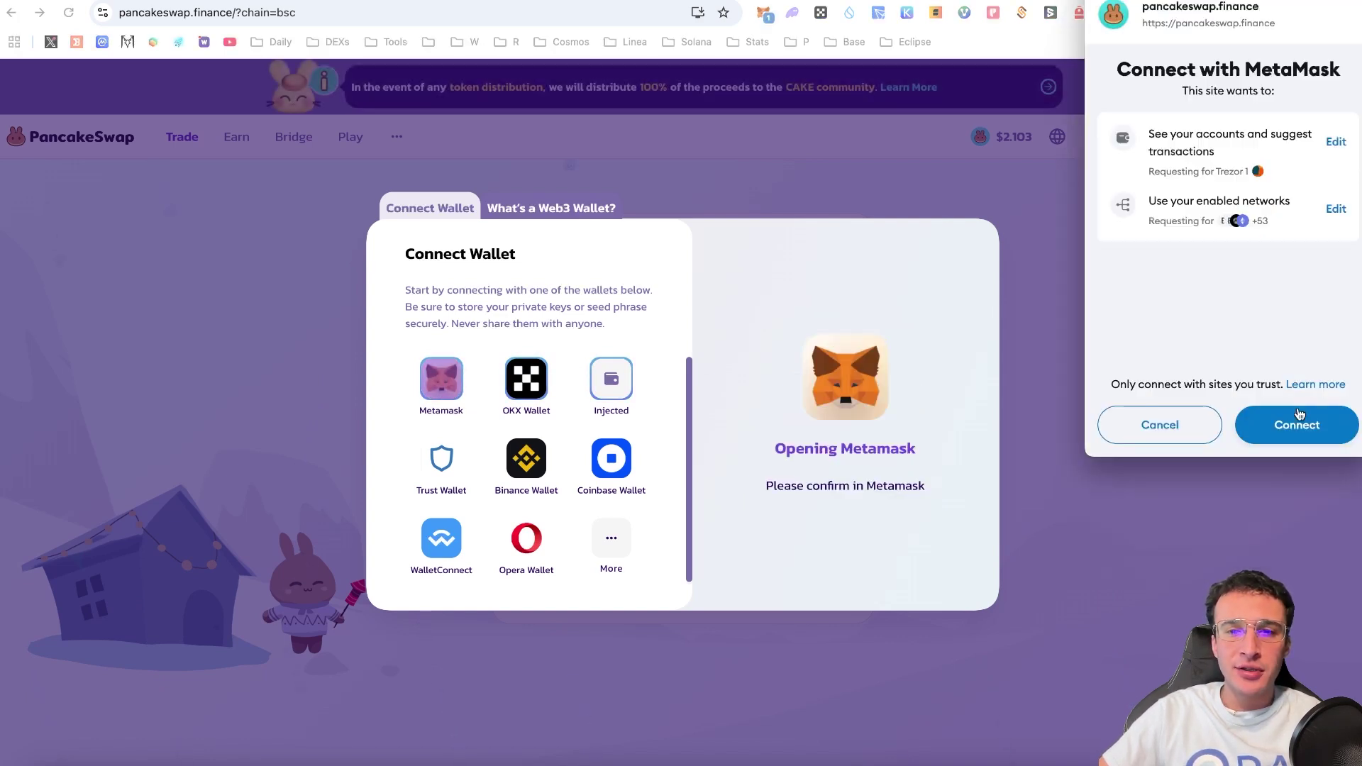
{"action": "left_click", "coordinate": [1259, 423]}
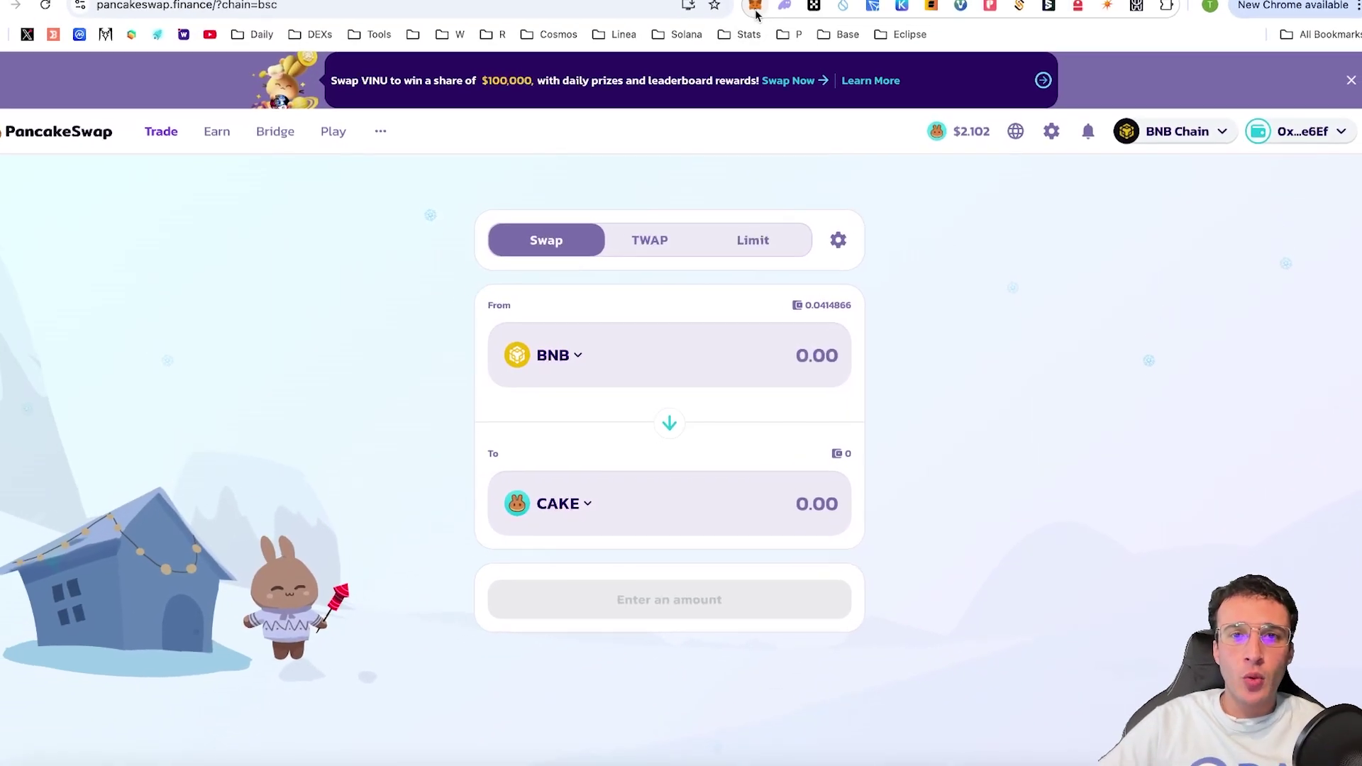
- Check the token balances held on Binance Smart Chain in the MetaMask wallet
{"action": "left_click", "coordinate": [755, 9]}
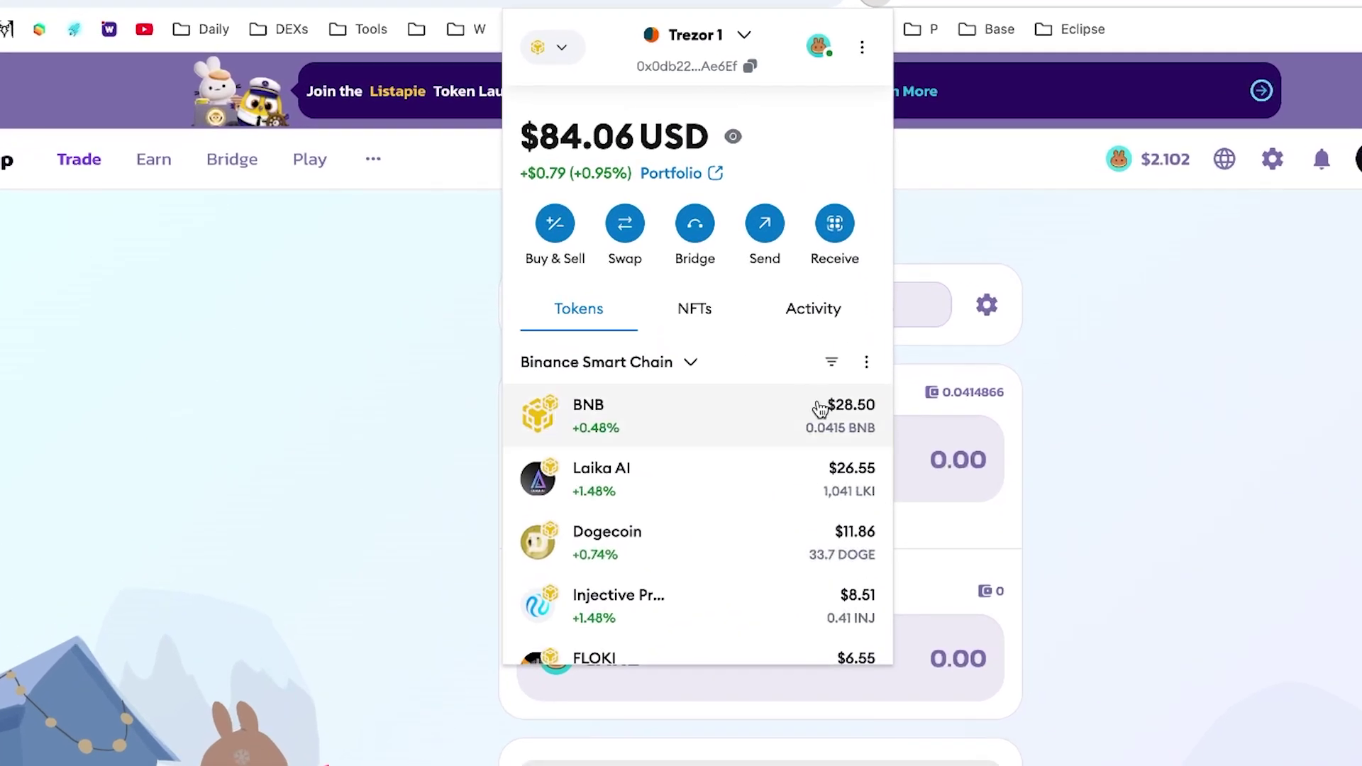
{"action": "scroll", "coordinate": [820, 409], "scroll_direction": "down", "scroll_amount": 3}
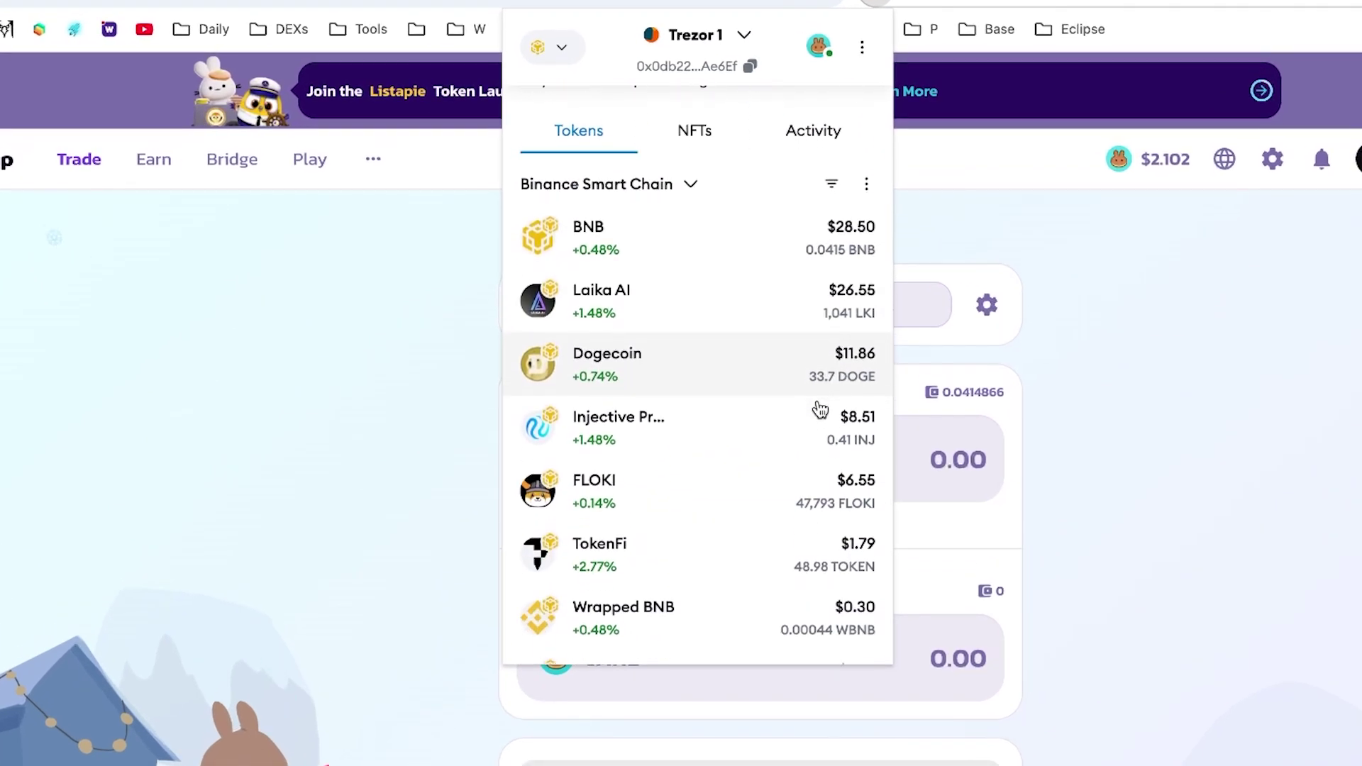
{"action": "scroll", "coordinate": [820, 410], "scroll_direction": "down", "scroll_amount": 1}
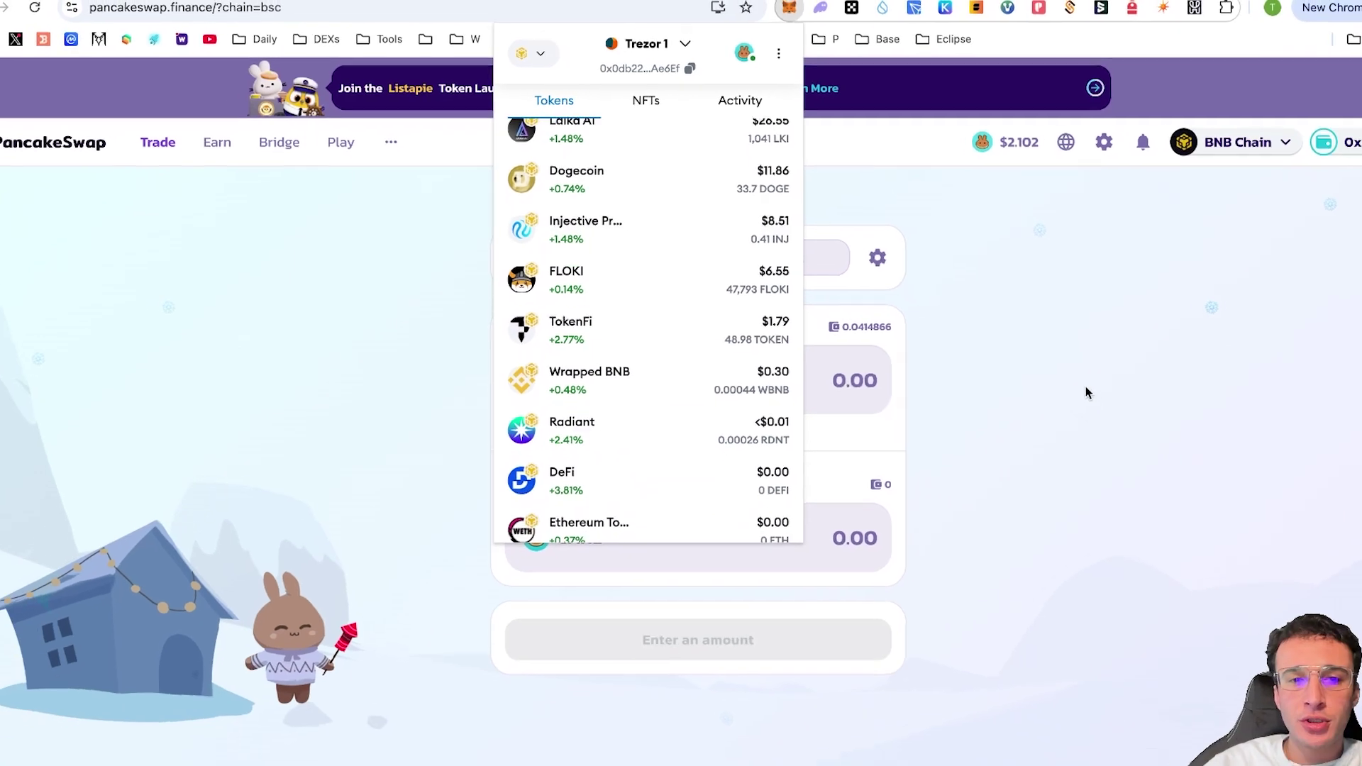
{"action": "left_click", "coordinate": [1036, 367]}
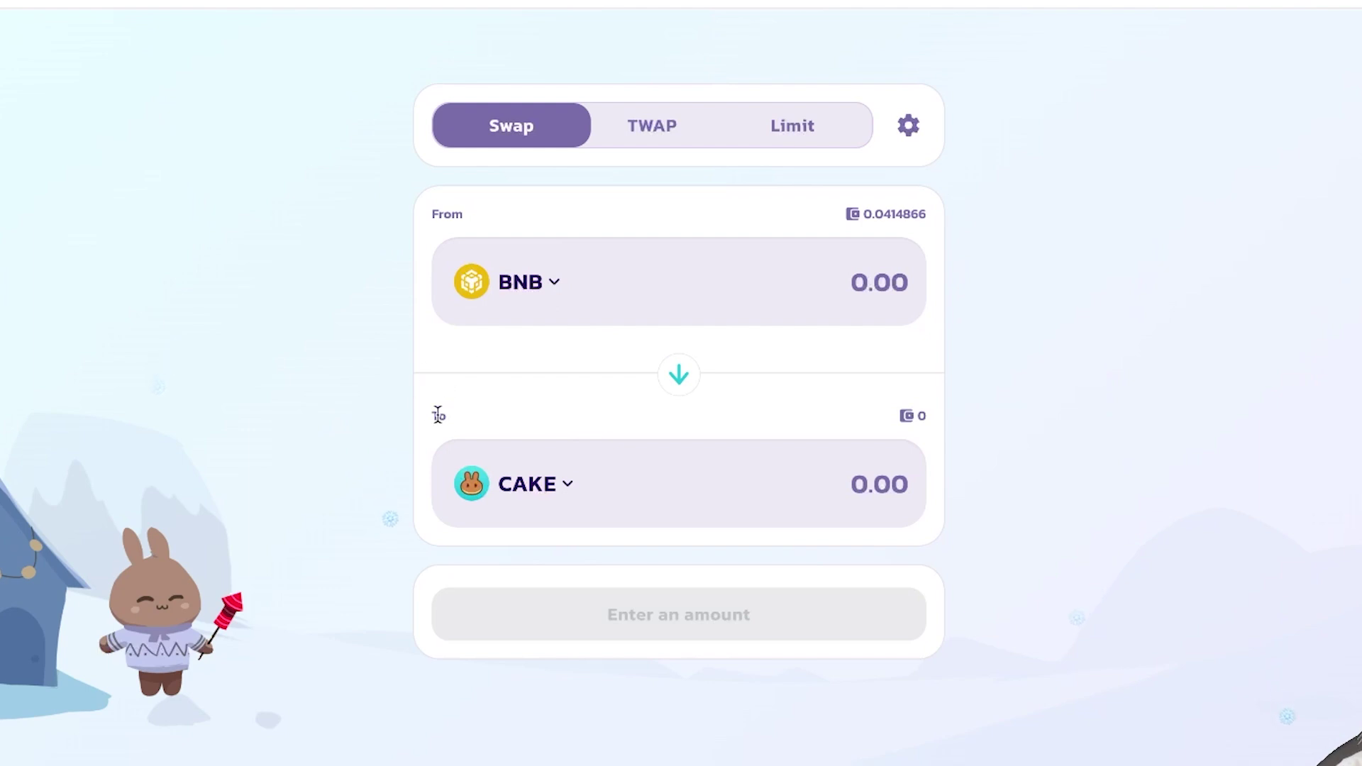
- Browse the list of tokens to receive and choose USDT in place of CAKE
{"action": "left_click", "coordinate": [558, 507]}
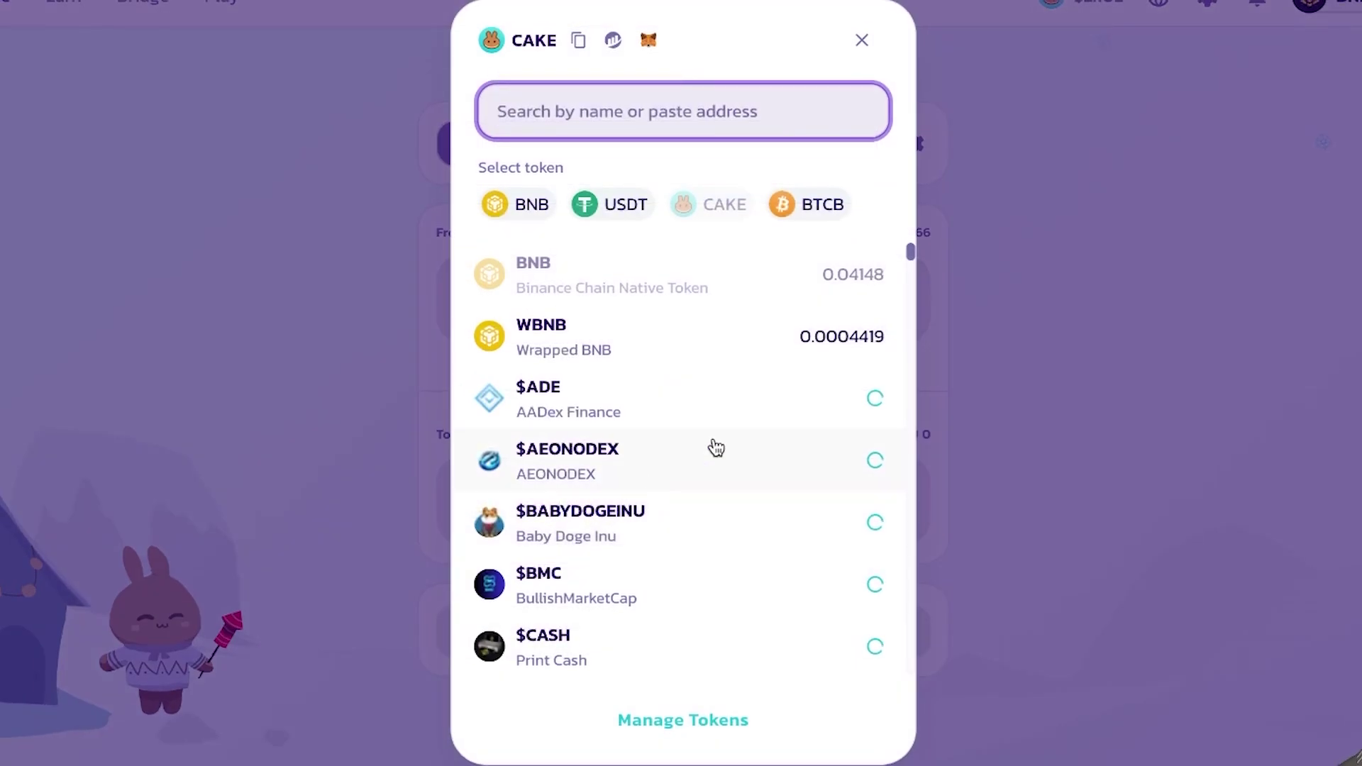
{"action": "scroll", "coordinate": [766, 410], "scroll_direction": "down", "scroll_amount": 10}
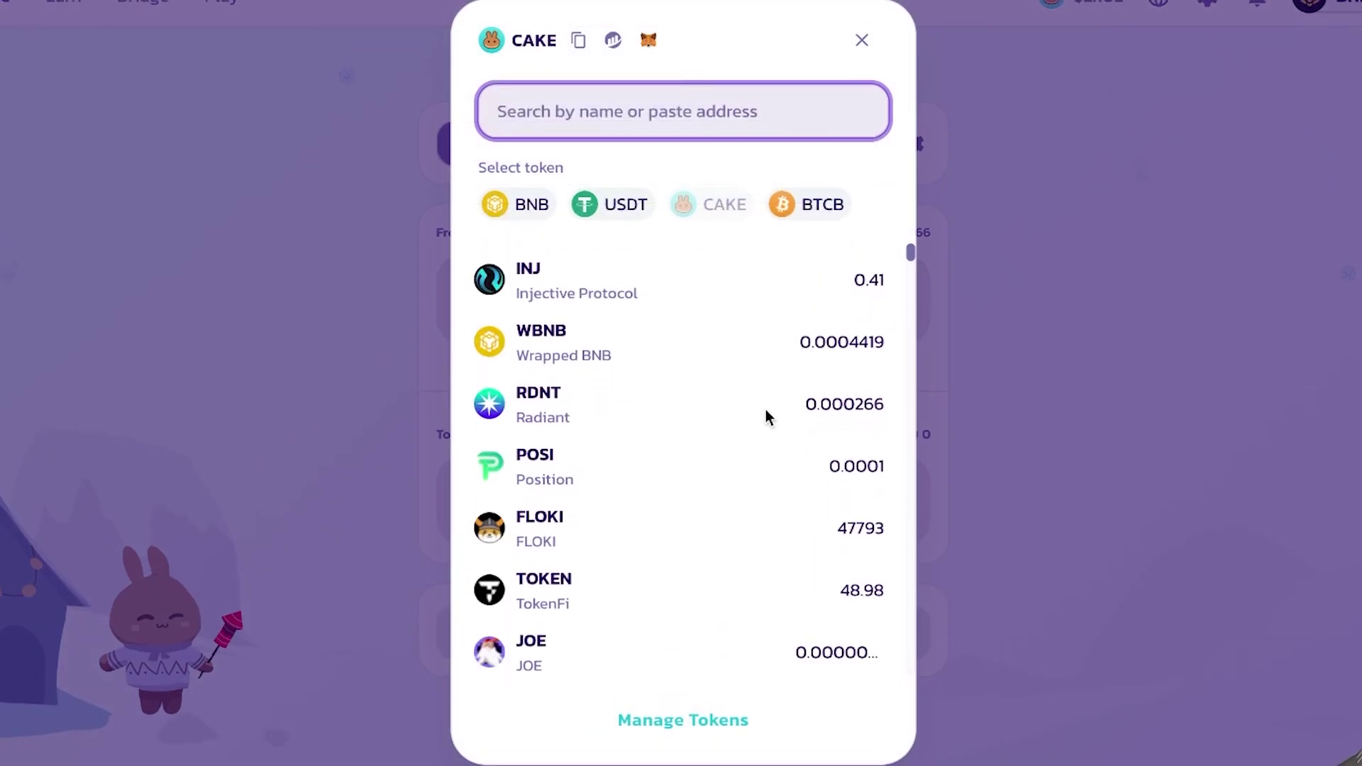
{"action": "scroll", "coordinate": [771, 401], "scroll_direction": "down", "scroll_amount": 1}
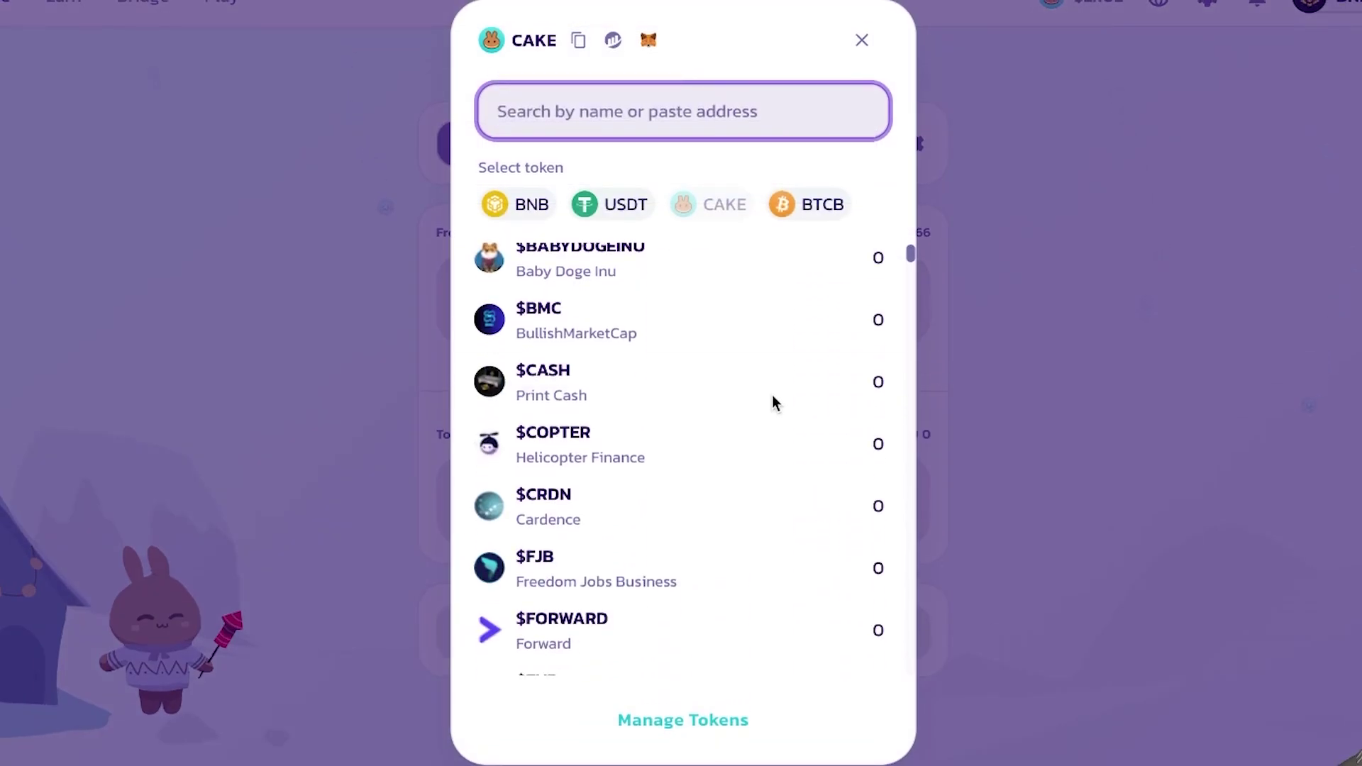
{"action": "scroll", "coordinate": [774, 404], "scroll_direction": "down", "scroll_amount": 10}
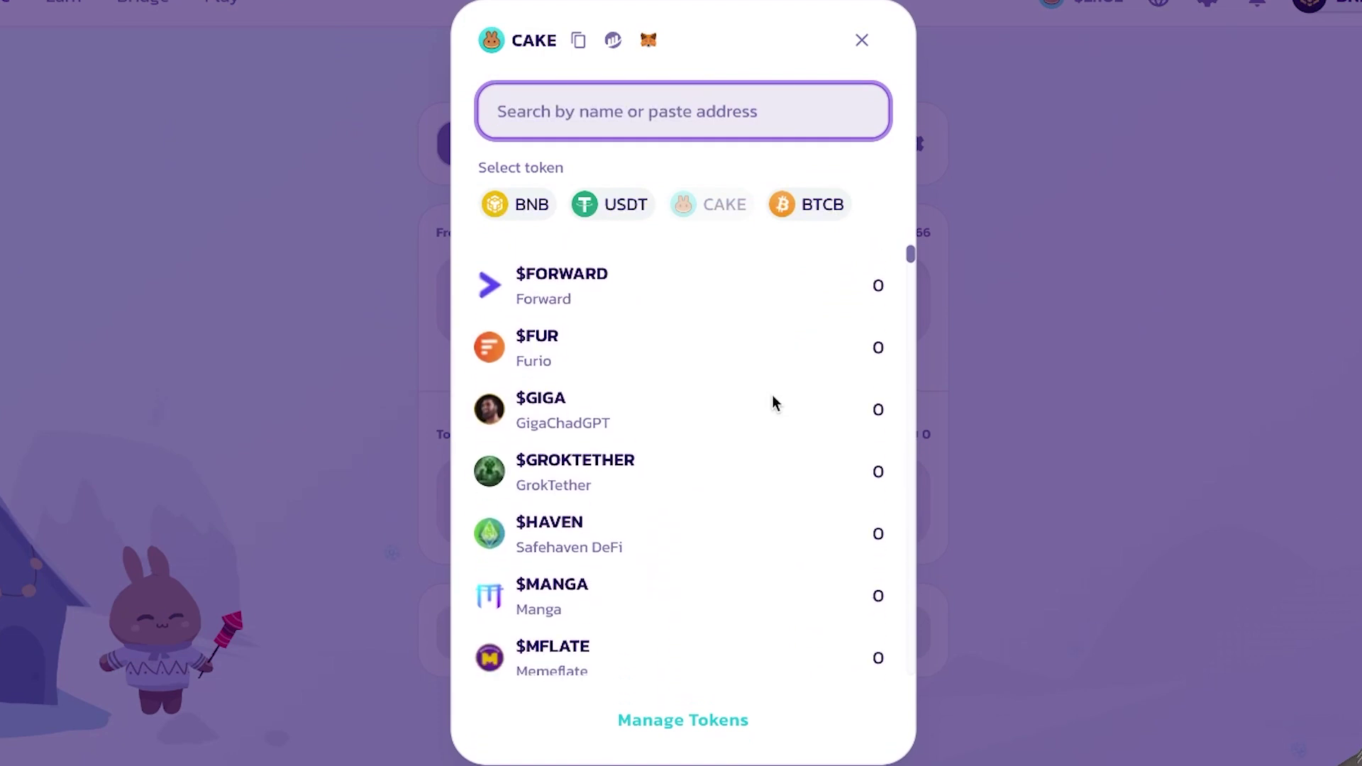
{"action": "scroll", "coordinate": [774, 403], "scroll_direction": "down", "scroll_amount": 8}
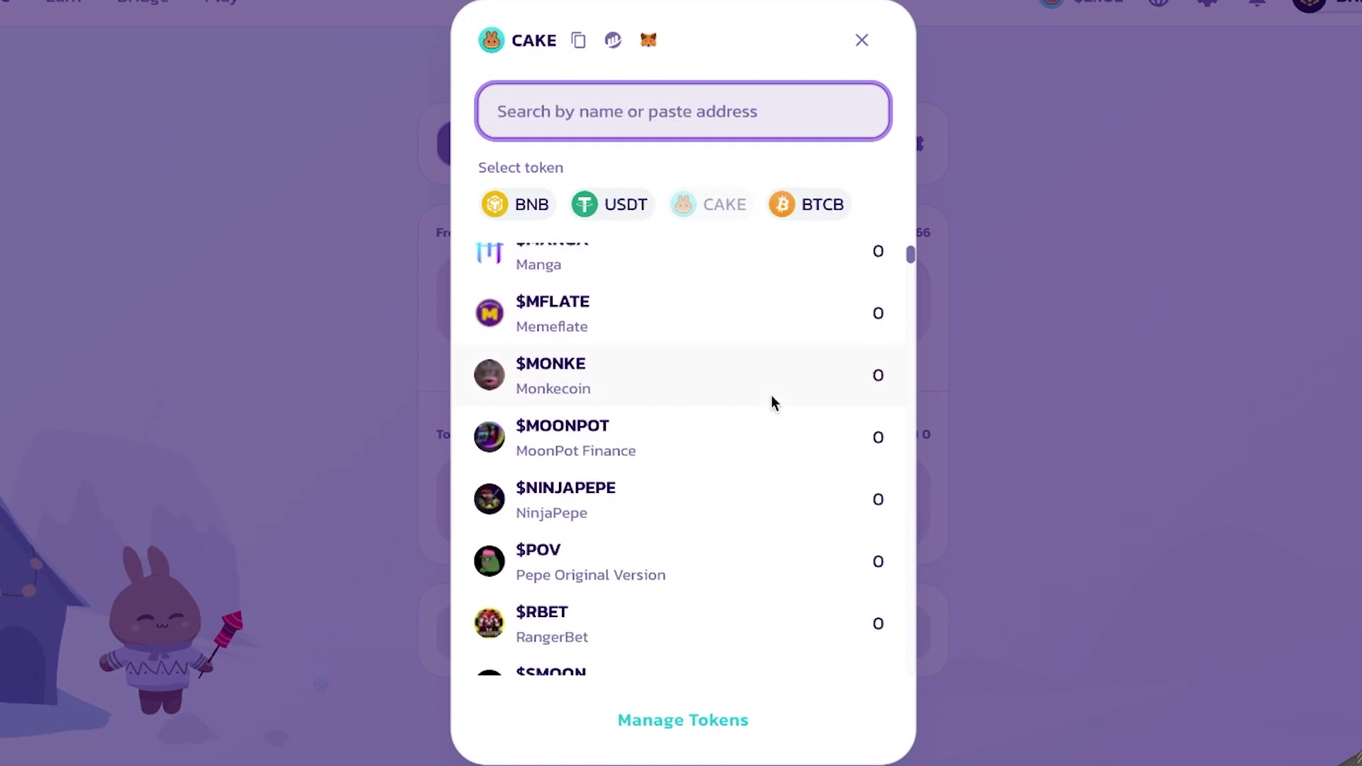
{"action": "left_click", "coordinate": [610, 206]}
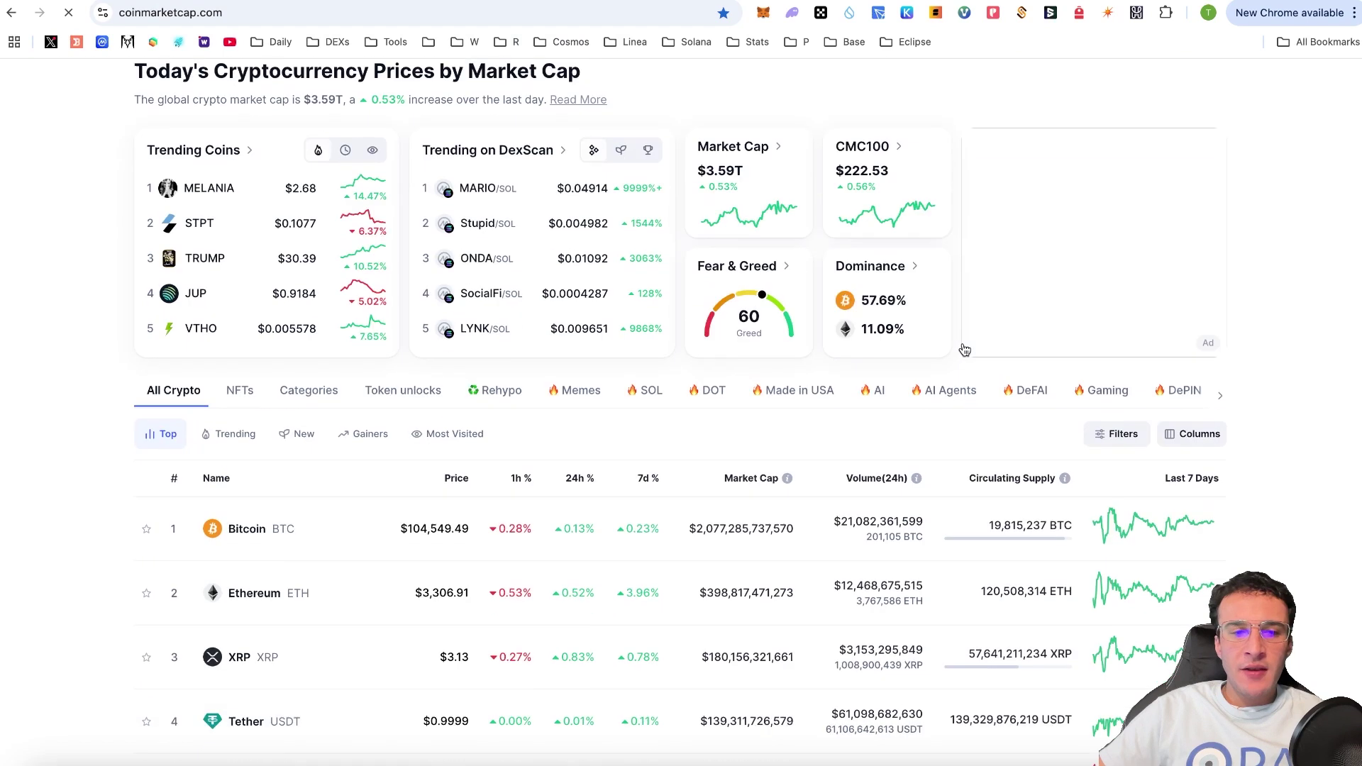
- Find Dogecoin in CoinMarketCap's price ranking, open its page and copy its contract address
{"action": "scroll", "coordinate": [961, 345], "scroll_direction": "down", "scroll_amount": 4}
{"action": "scroll", "coordinate": [965, 349], "scroll_direction": "down", "scroll_amount": 3}
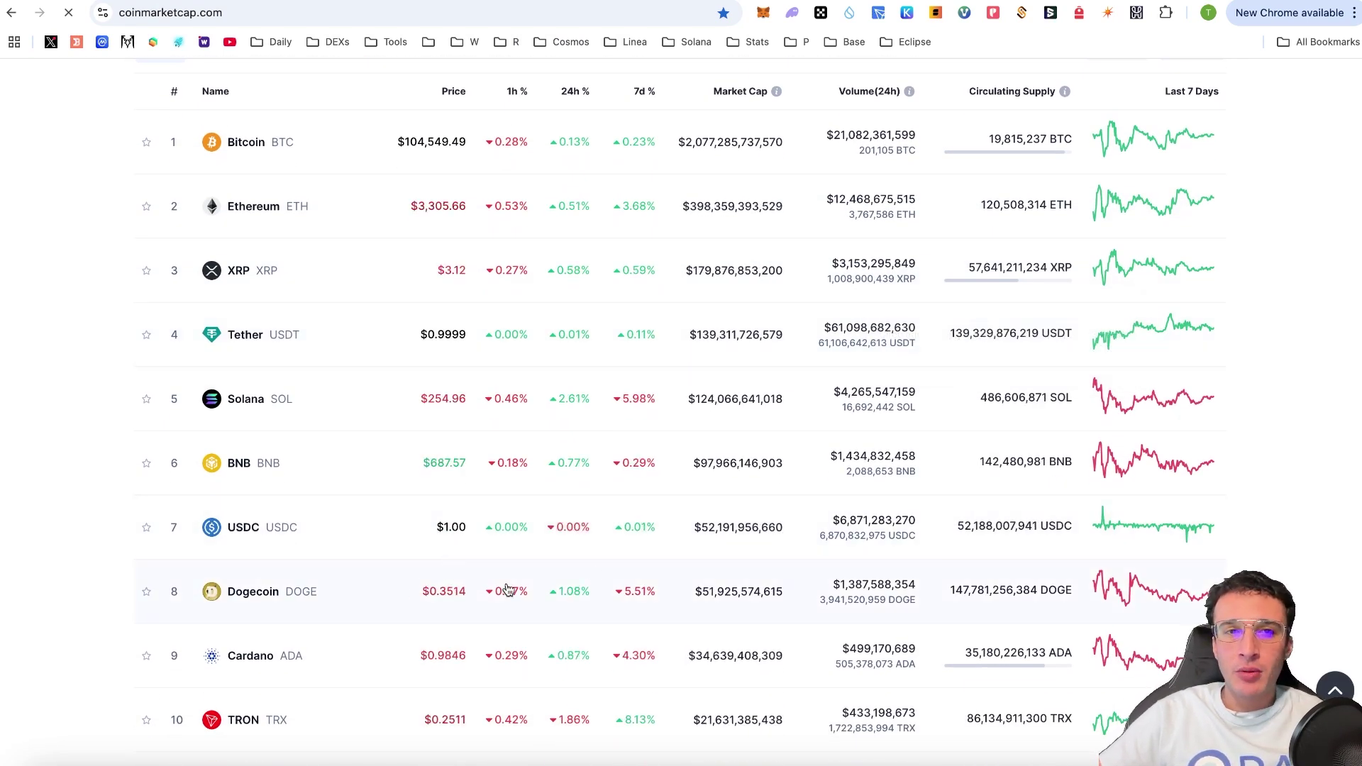
{"action": "left_click", "coordinate": [370, 587]}
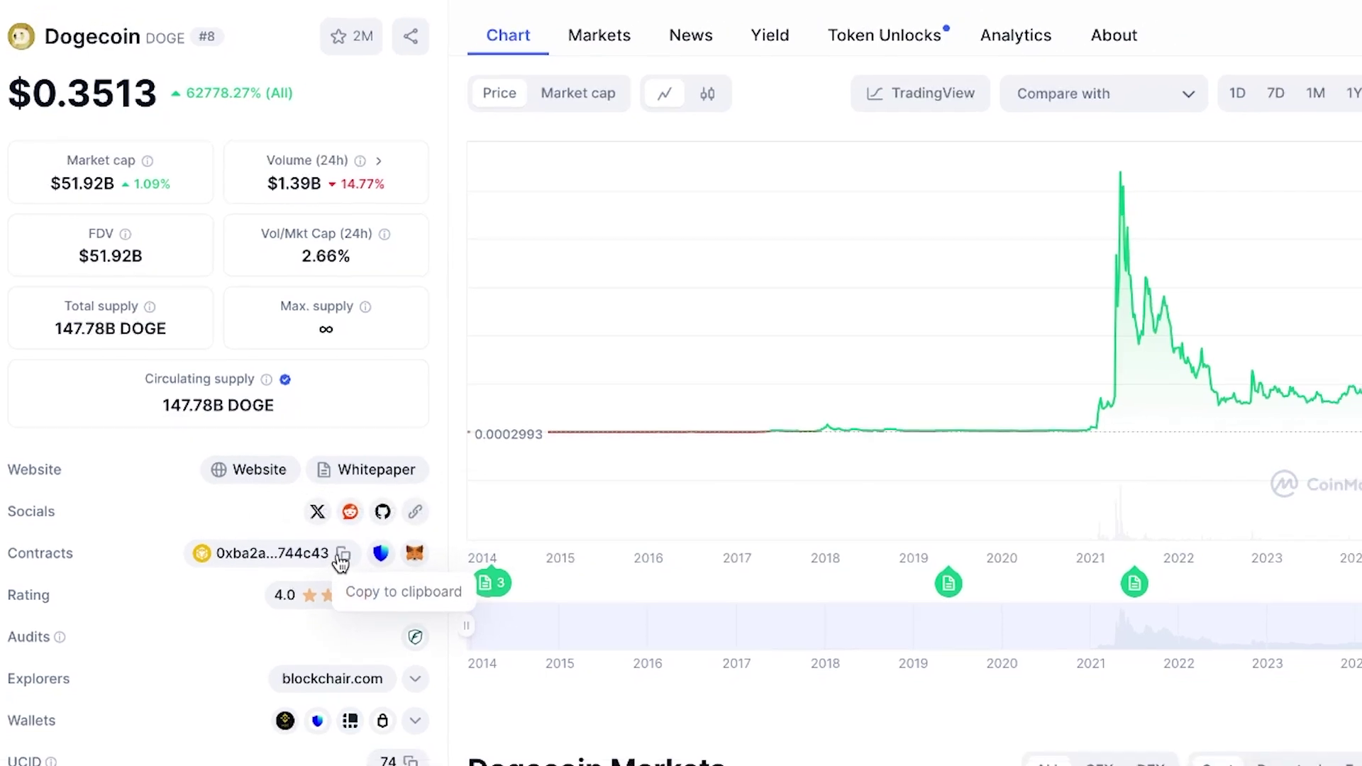
{"action": "left_click", "coordinate": [356, 564]}
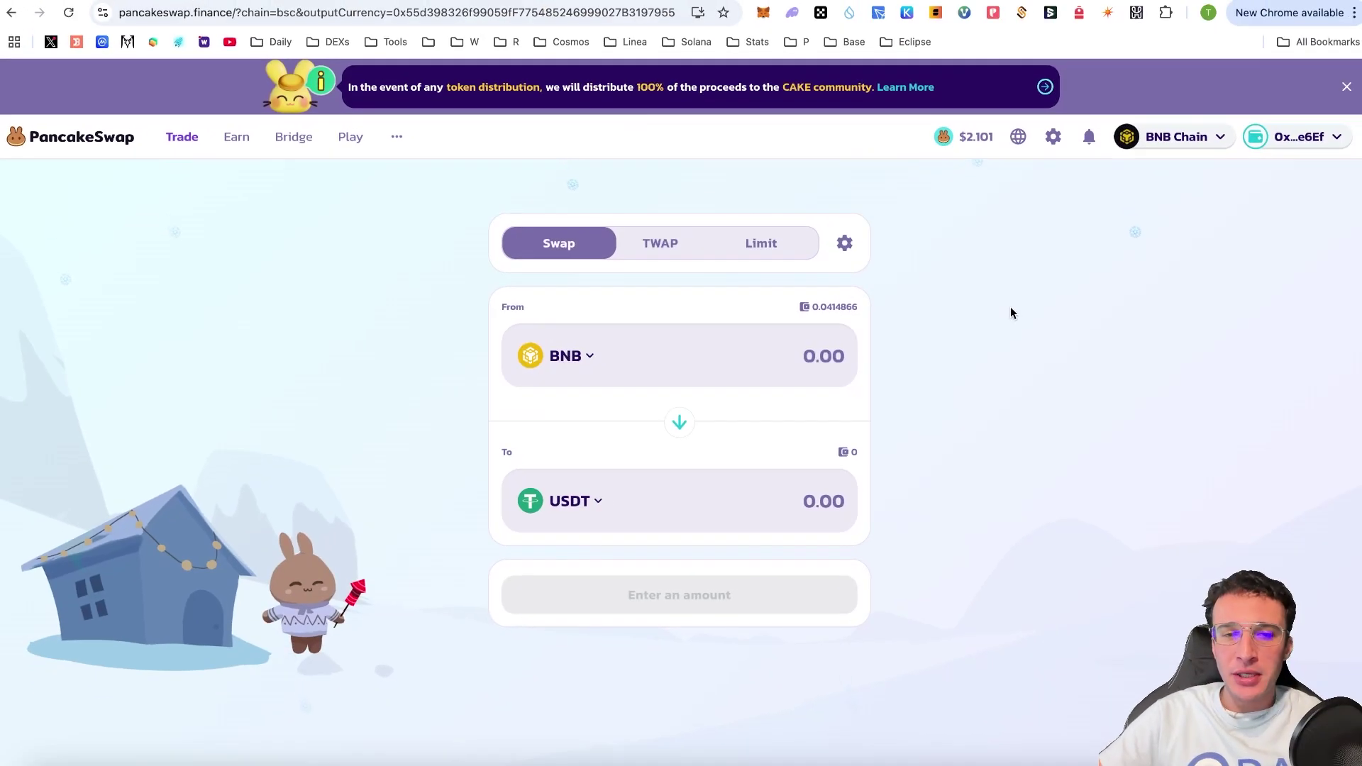
- Back on PancakeSwap, look up the token to receive by the copied contract address and choose DOGE
{"action": "left_click", "coordinate": [573, 500]}
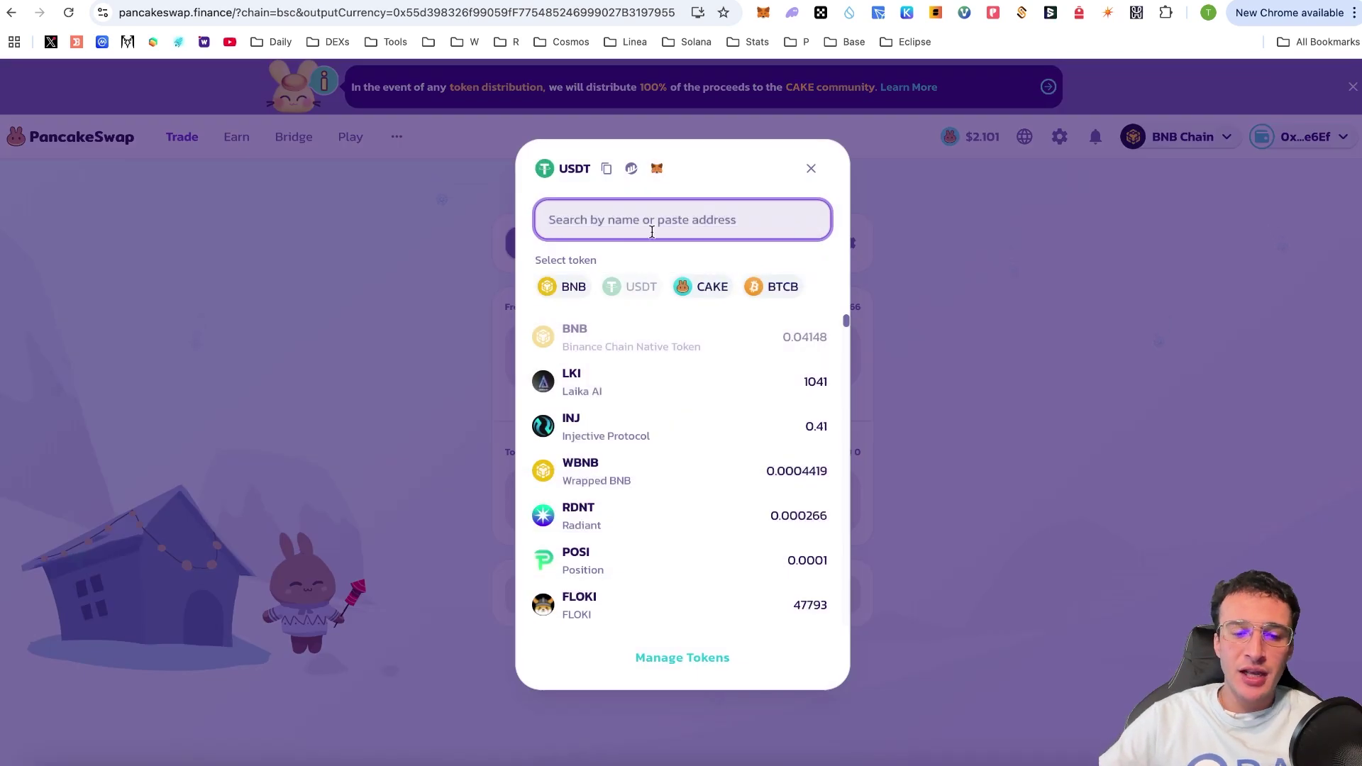
{"action": "key", "text": "super+v"}
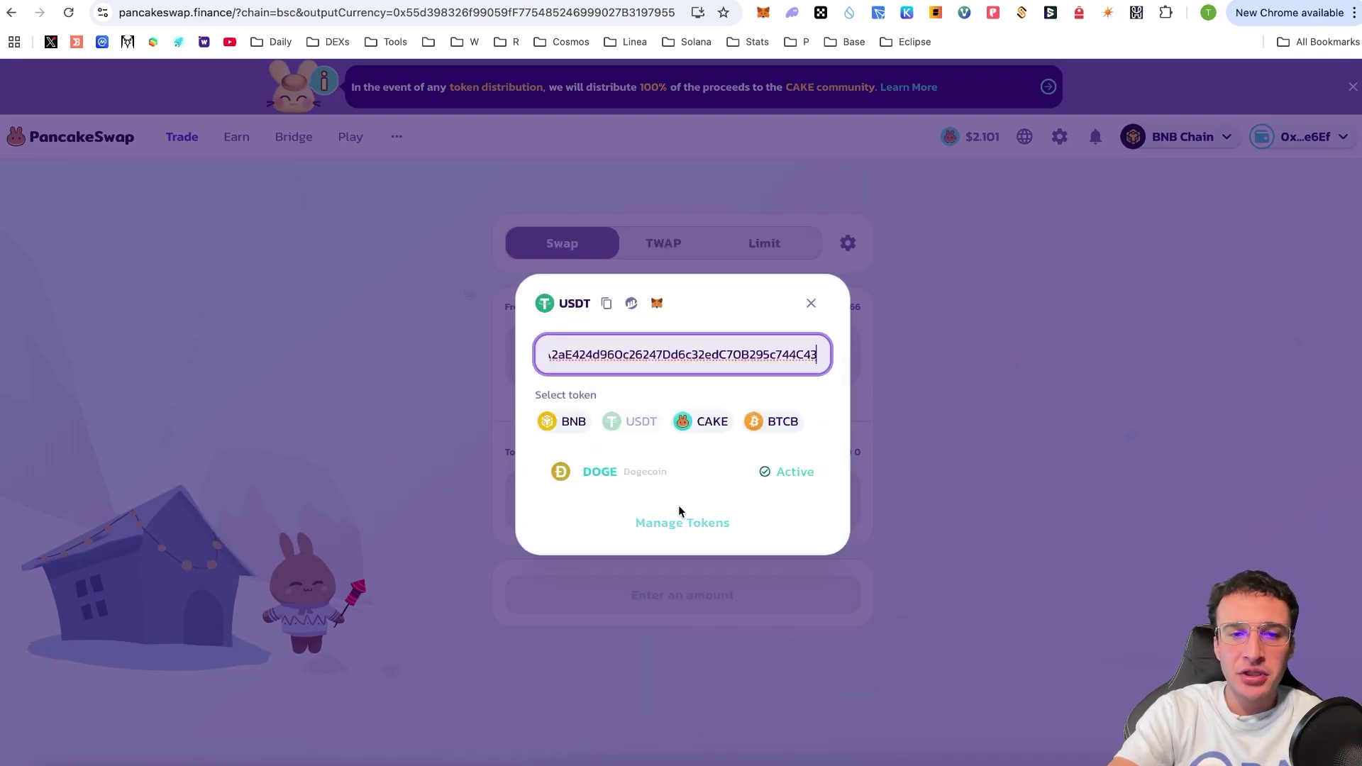
{"action": "left_click", "coordinate": [703, 477]}
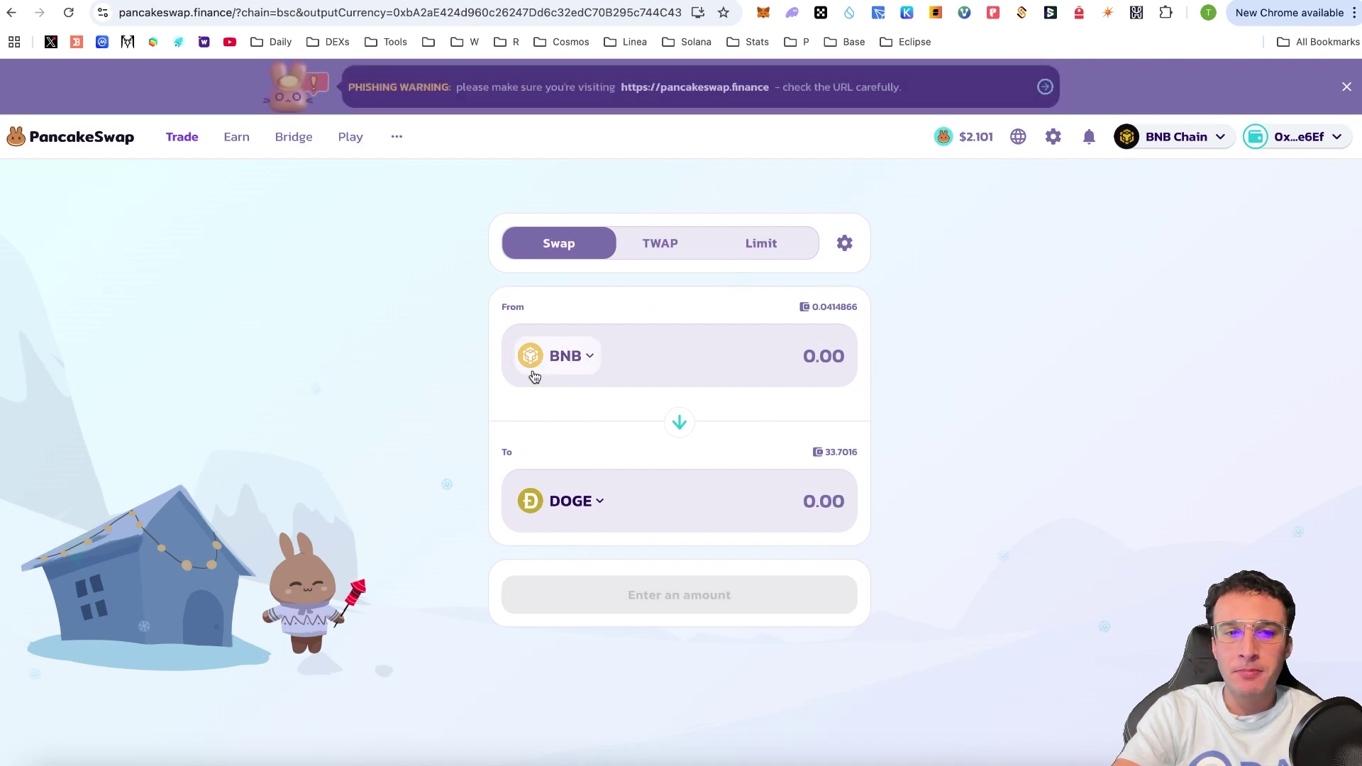
- Set the amount to swap to 0.009 BNB and expand the fee and slippage details for review
{"action": "left_click", "coordinate": [829, 343]}
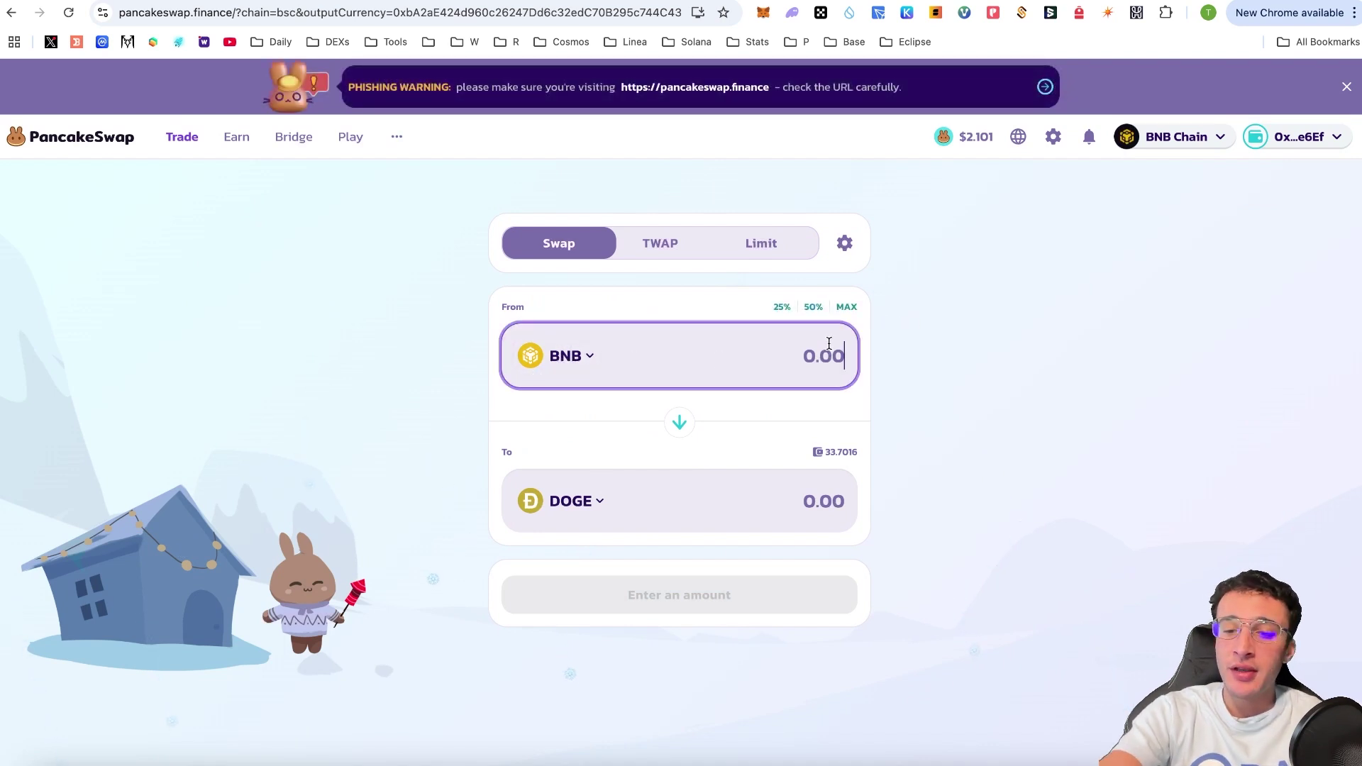
{"action": "type", "text": "0.00"}
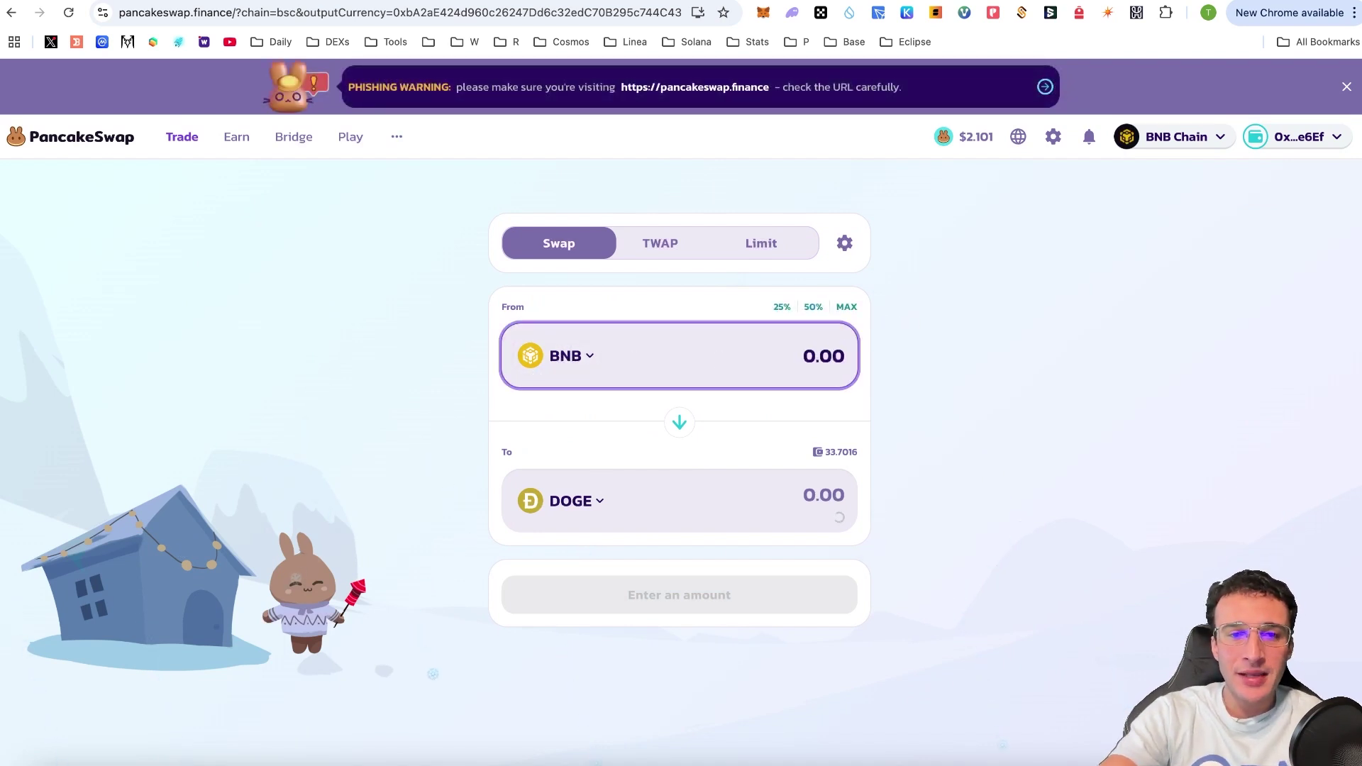
{"action": "type", "text": "9"}
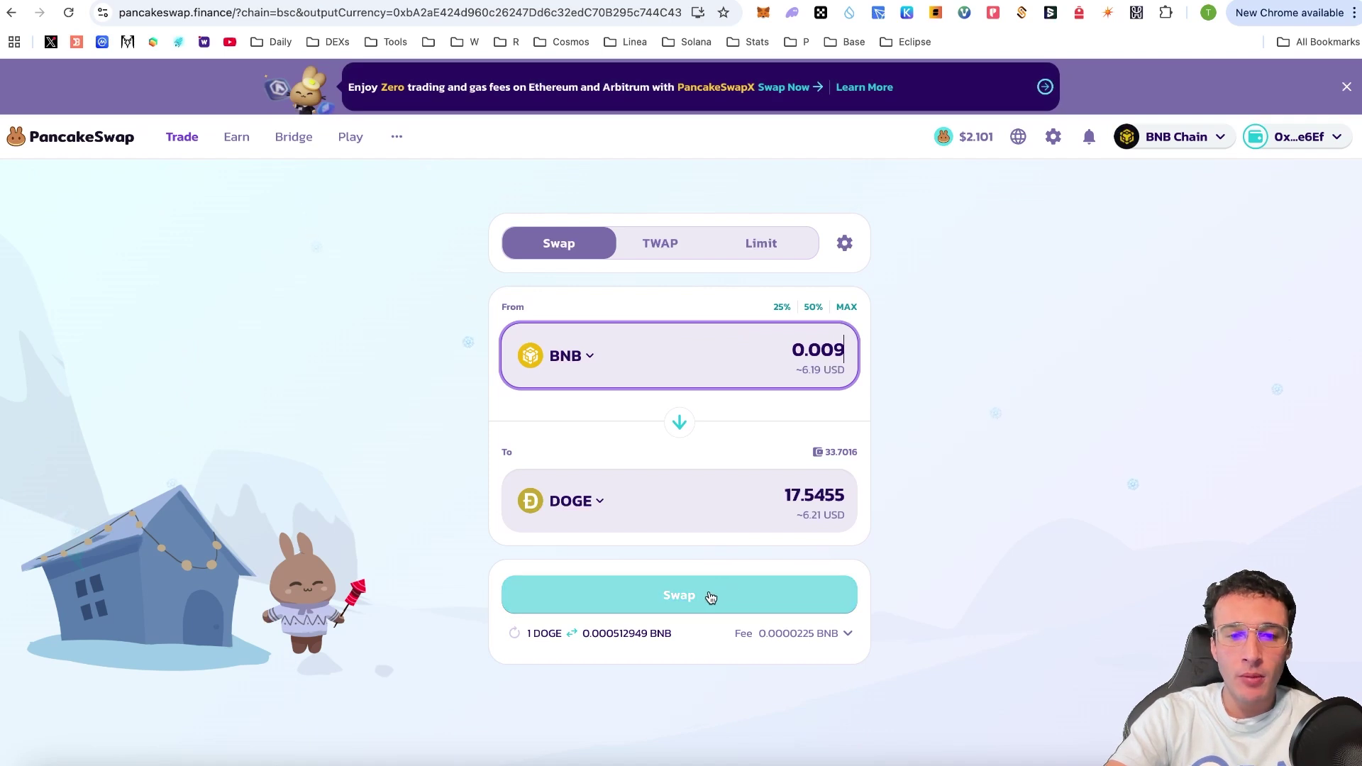
{"action": "left_click", "coordinate": [848, 634]}
{"action": "scroll", "coordinate": [888, 581], "scroll_direction": "down", "scroll_amount": 2}
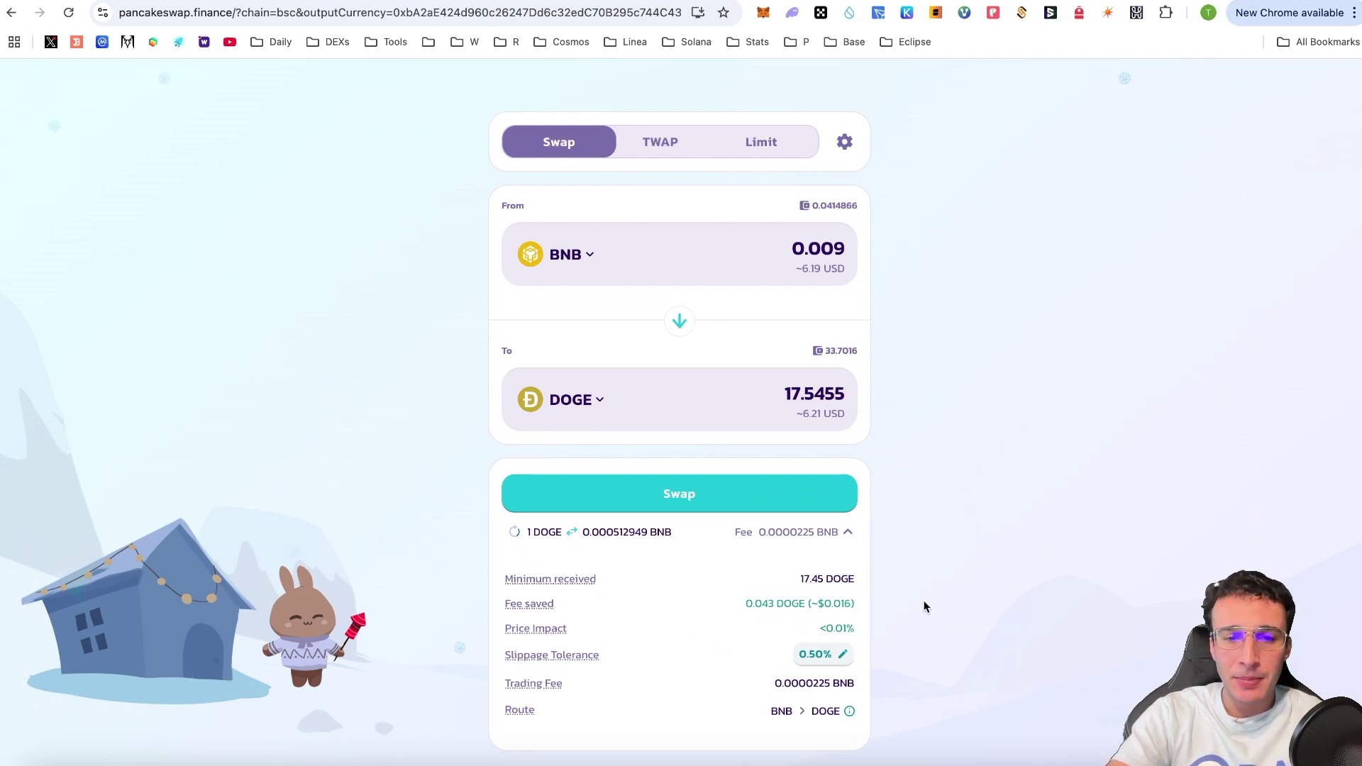
{"action": "scroll", "coordinate": [951, 577], "scroll_direction": "up", "scroll_amount": 2}
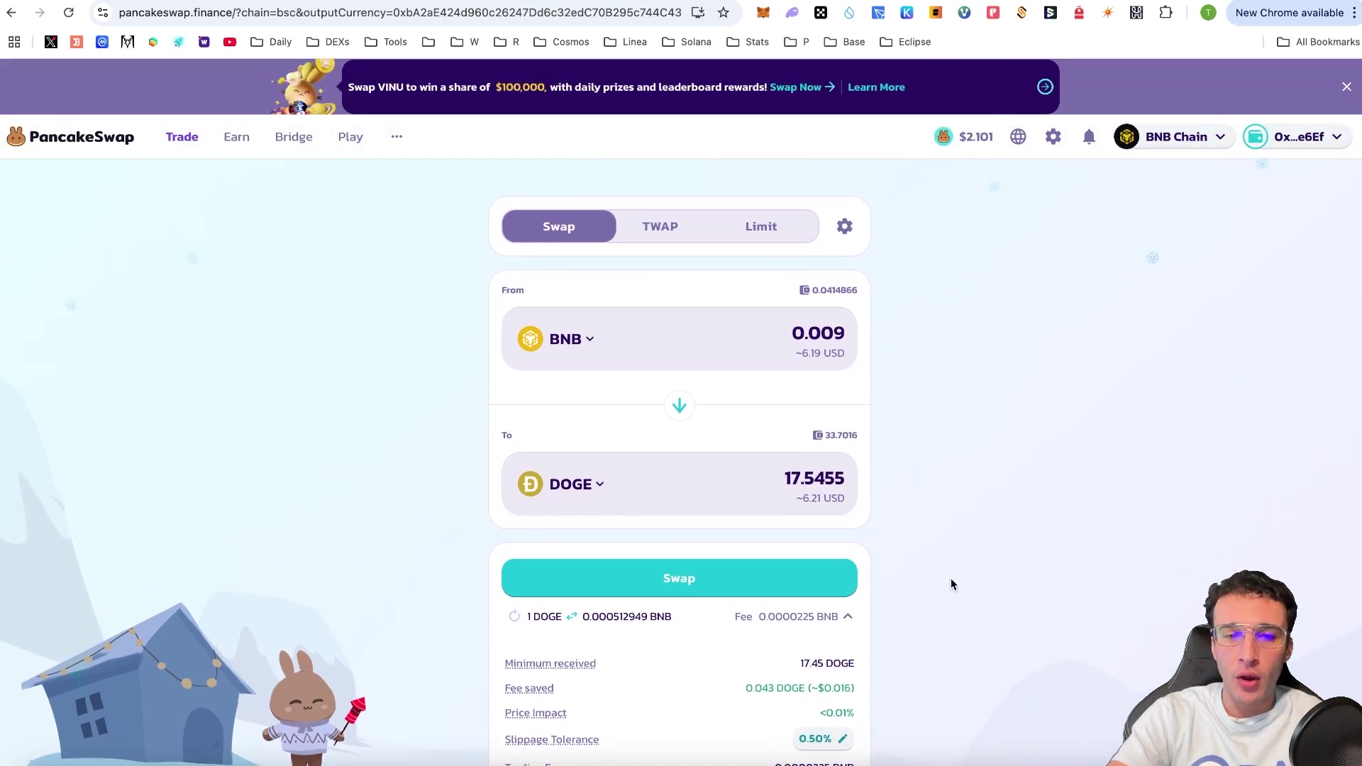
- Submit the swap of 0.009 BNB to DOGE and confirm the transaction in MetaMask
{"action": "left_click", "coordinate": [677, 589]}
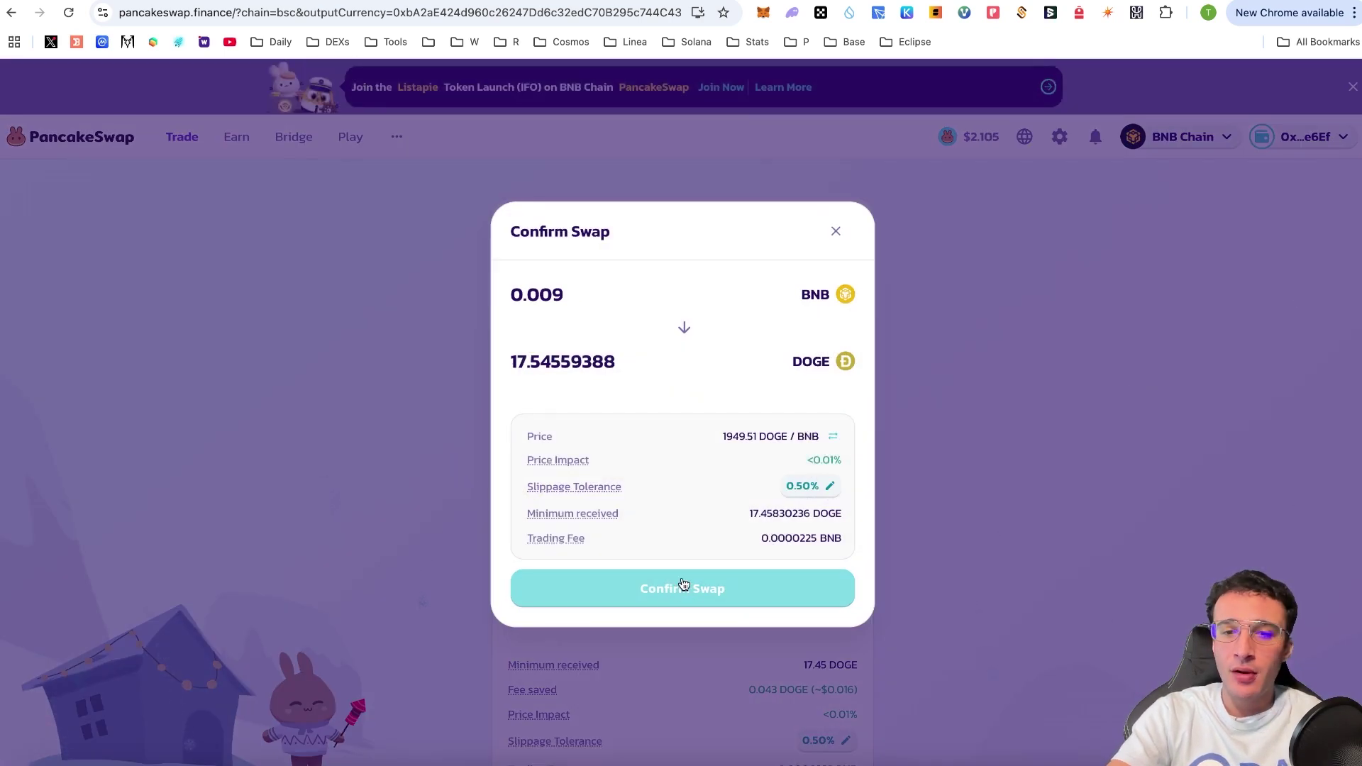
{"action": "left_click", "coordinate": [683, 590]}
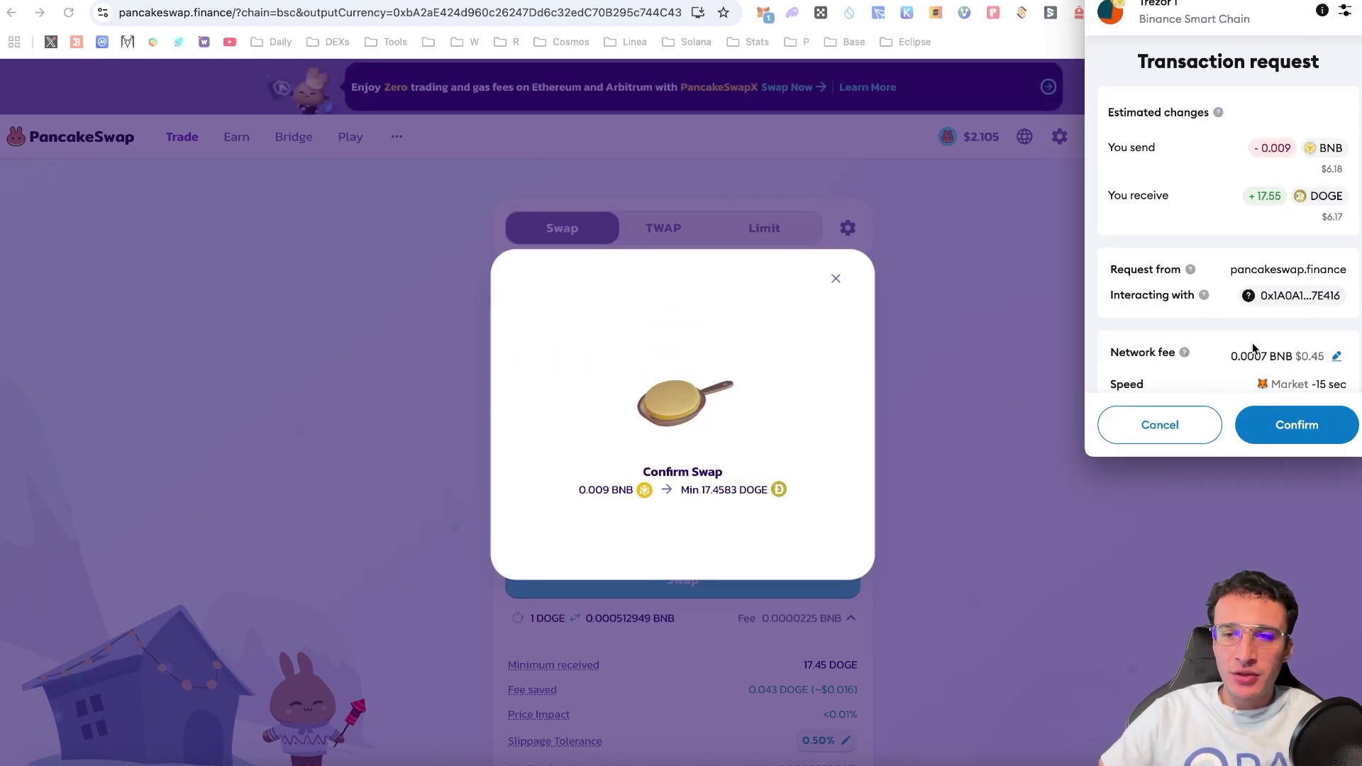
{"action": "left_click", "coordinate": [1288, 424]}
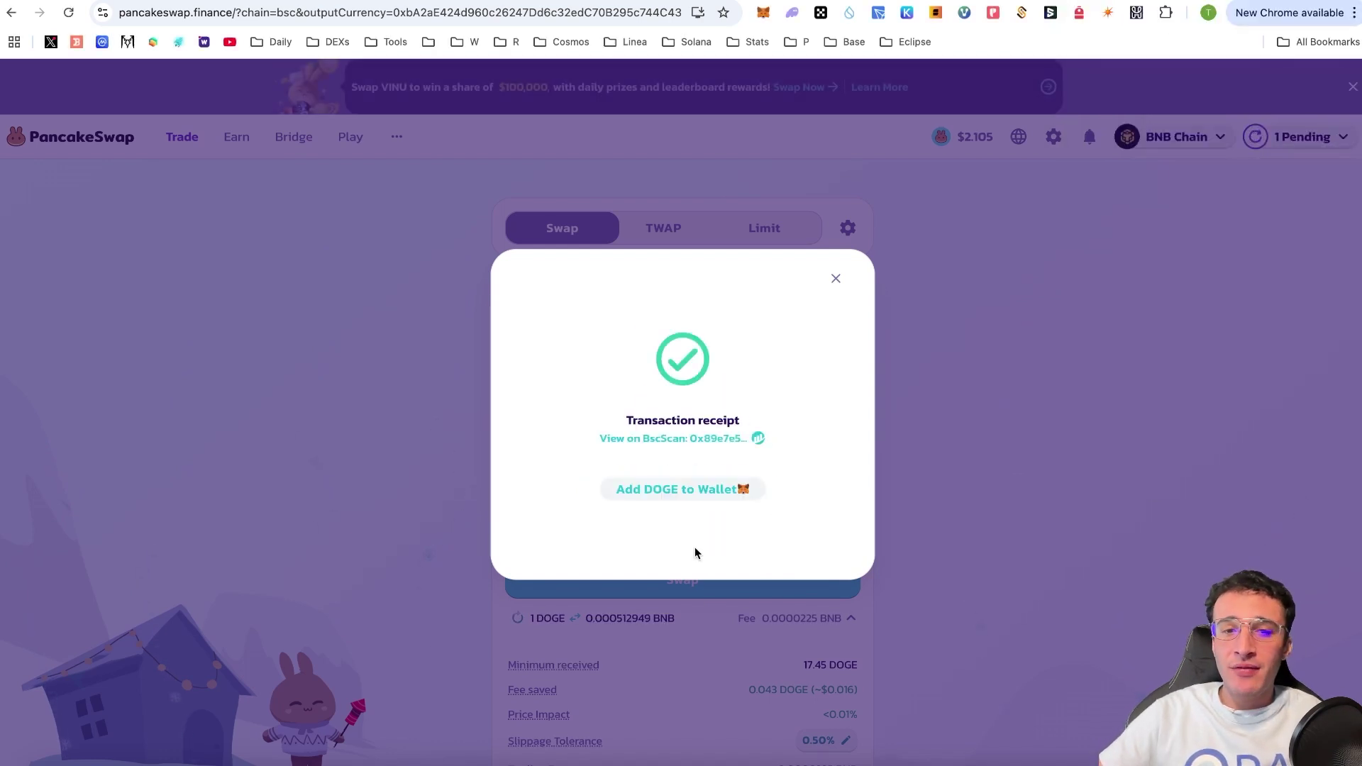
- Check the Dogecoin balance in the MetaMask wallet after the swap
{"action": "key", "text": "alt+shift+m"}
{"action": "scroll", "coordinate": [657, 347], "scroll_direction": "down", "scroll_amount": 3}
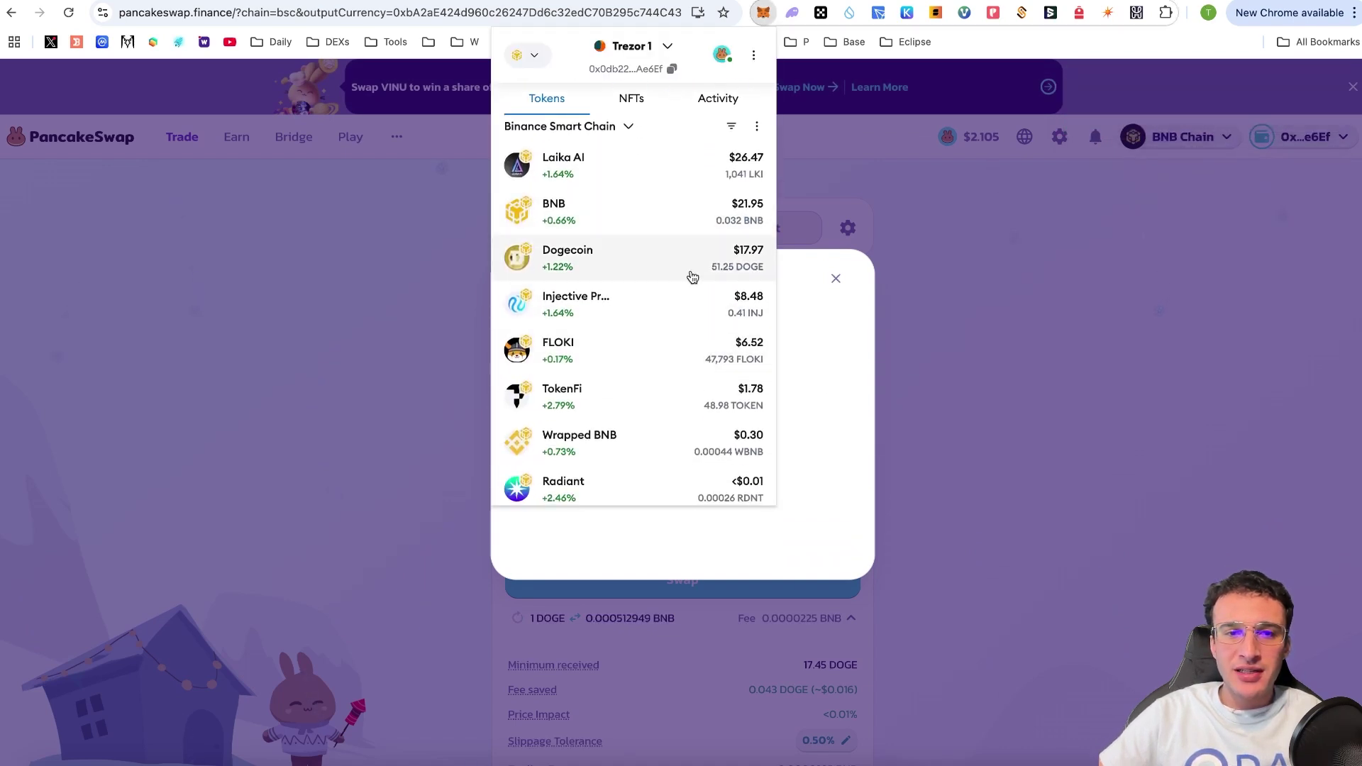
{"action": "left_click", "coordinate": [815, 445]}
- Request adding the DOGE token to MetaMask from the transaction receipt and cancel the import
{"action": "left_click", "coordinate": [700, 490]}
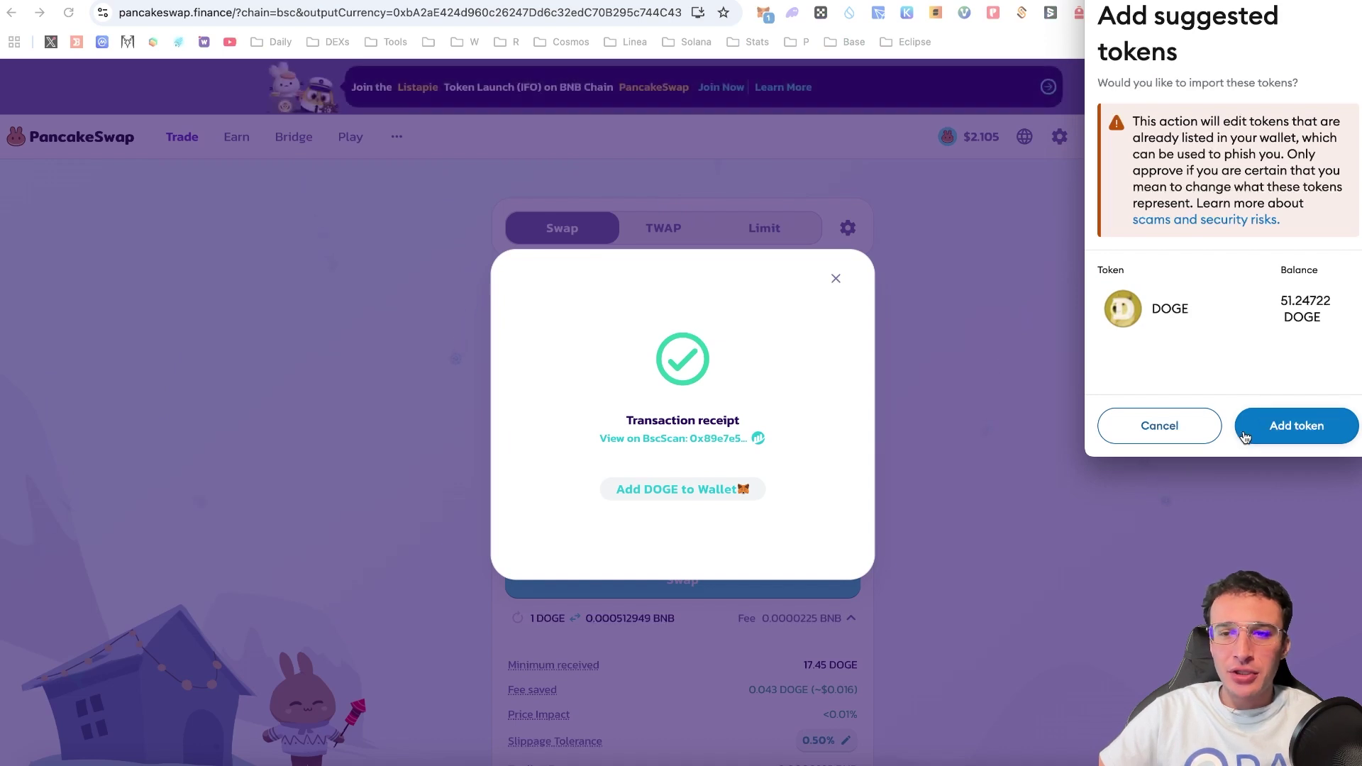
{"action": "left_click", "coordinate": [1206, 436]}
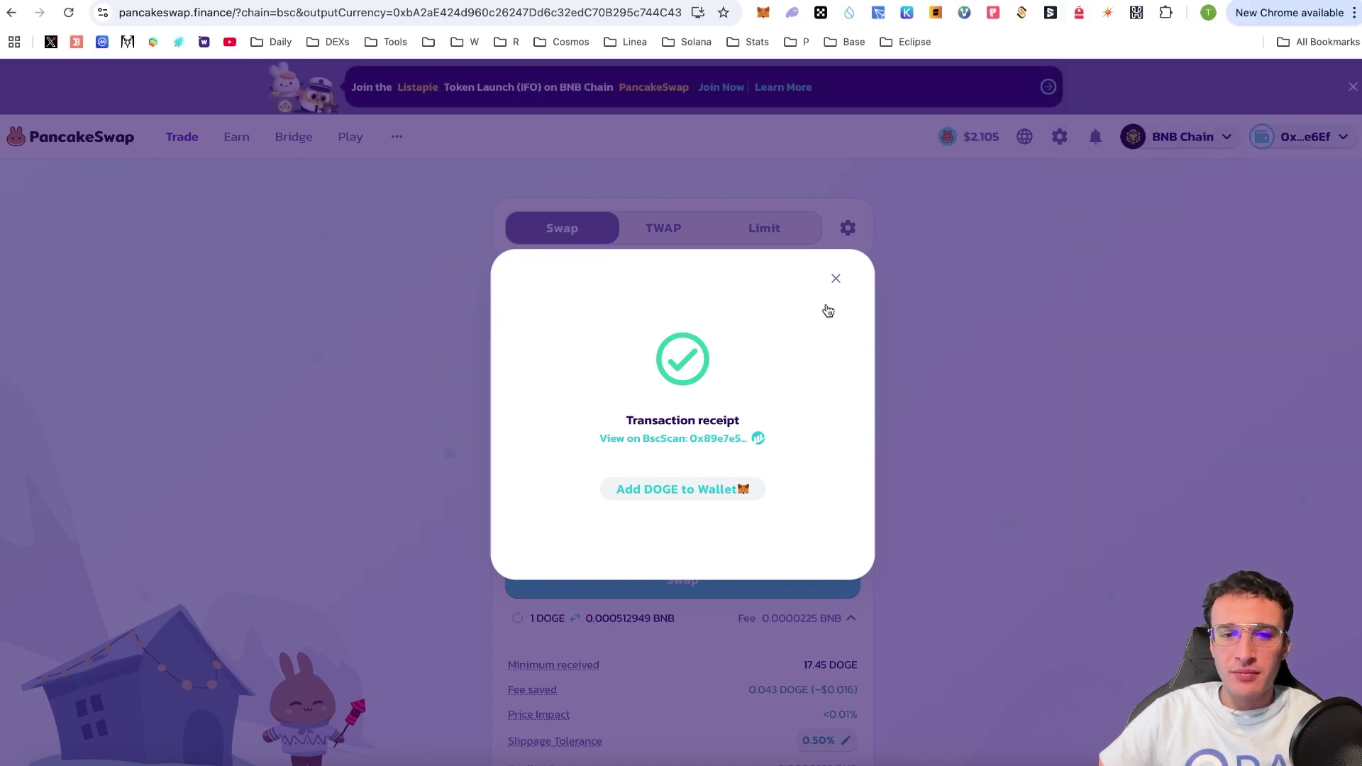
- Close the transaction receipt and reverse the swap direction so that DOGE is exchanged for BNB
{"action": "left_click", "coordinate": [835, 280]}
{"action": "scroll", "coordinate": [891, 340], "scroll_direction": "down", "scroll_amount": 1}
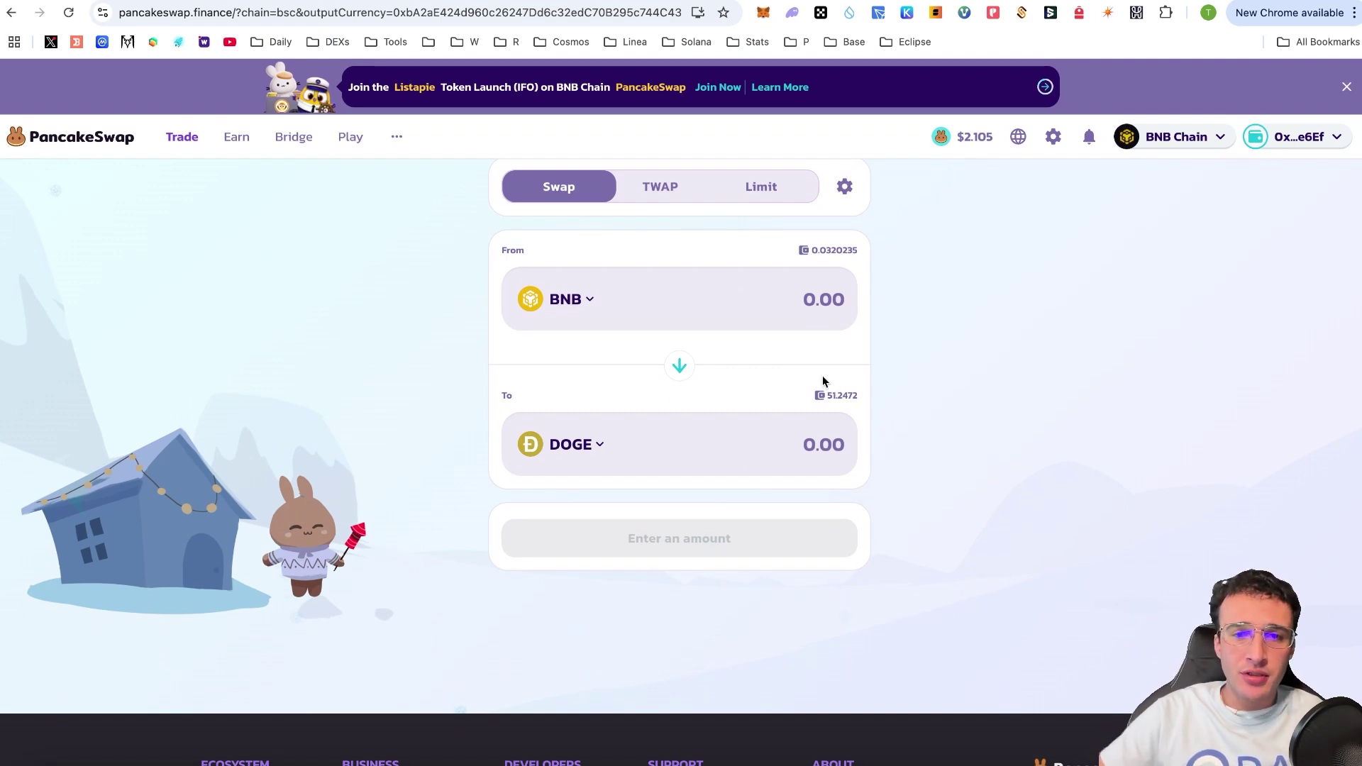
{"action": "left_click", "coordinate": [594, 299]}
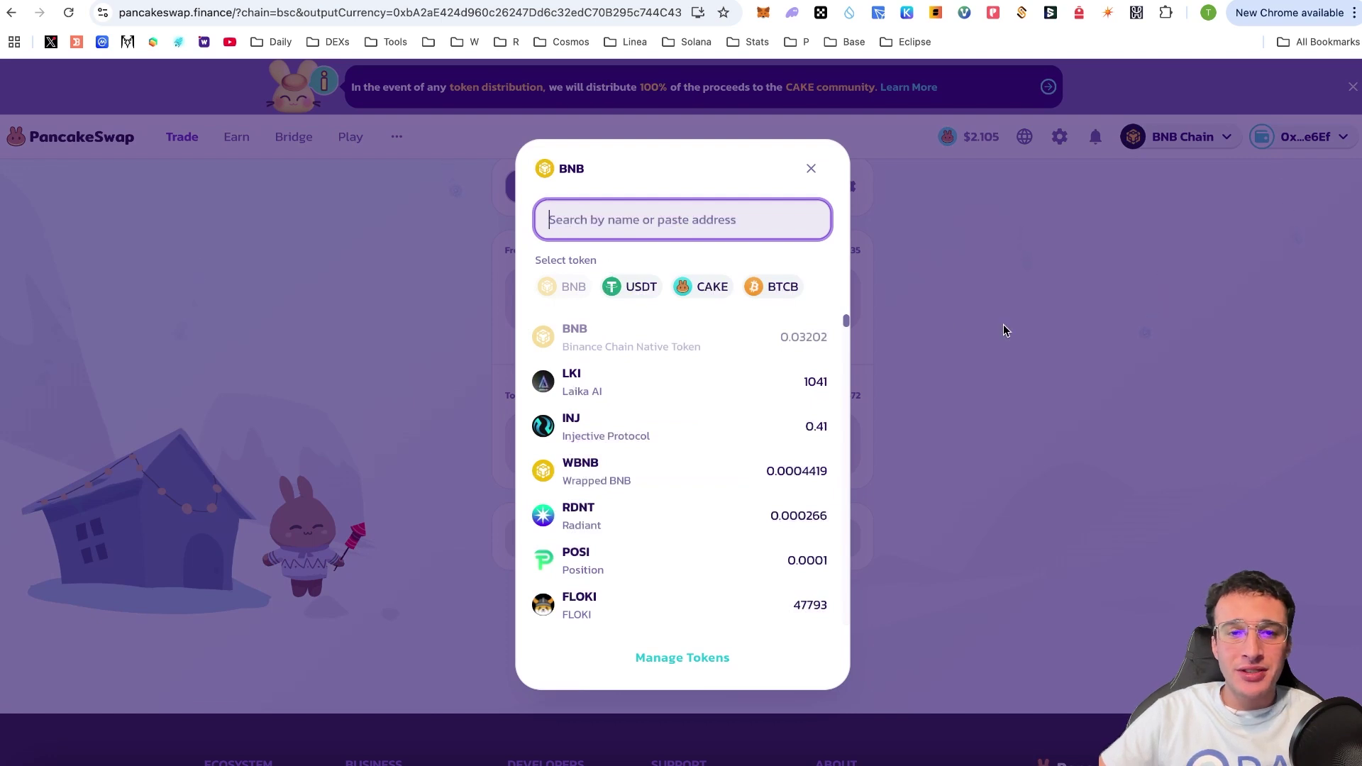
{"action": "left_click", "coordinate": [1003, 330]}
{"action": "left_click", "coordinate": [683, 373]}
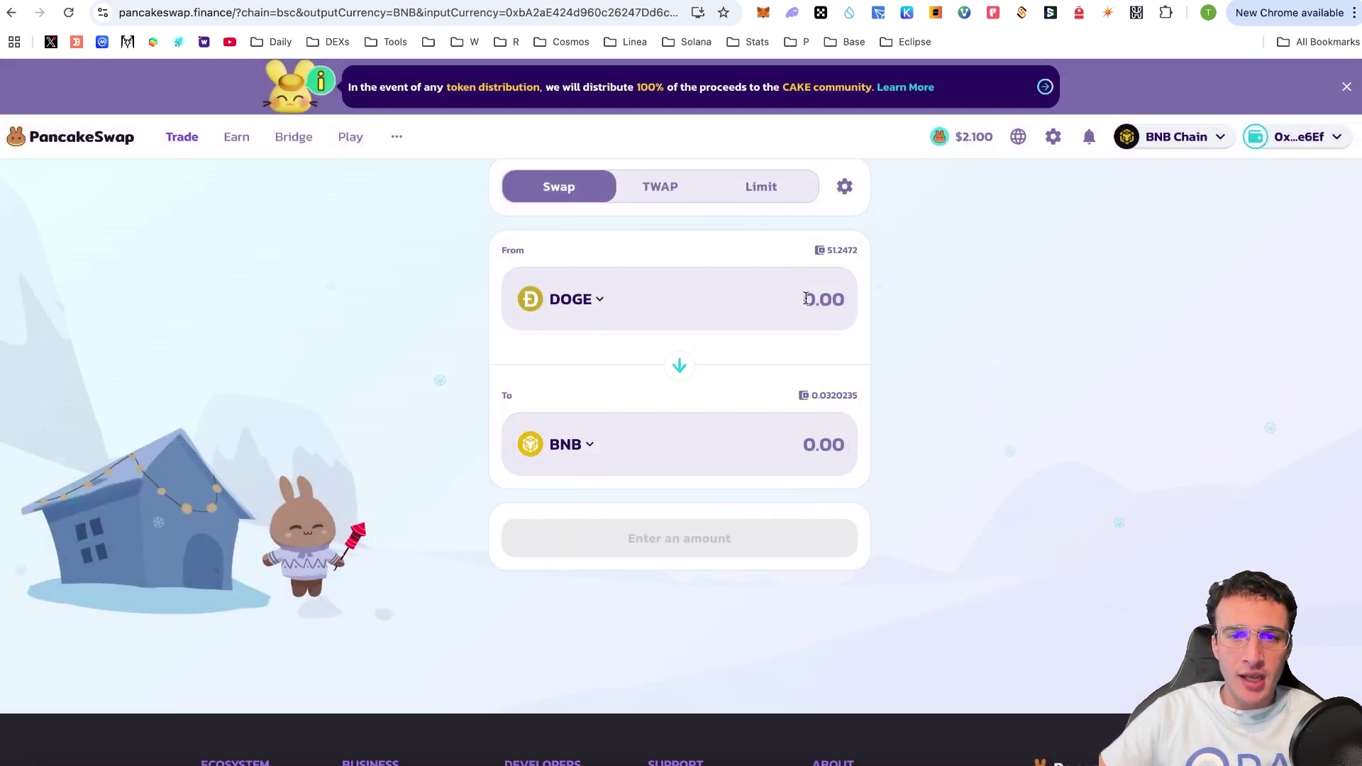
{"action": "left_click", "coordinate": [844, 251]}
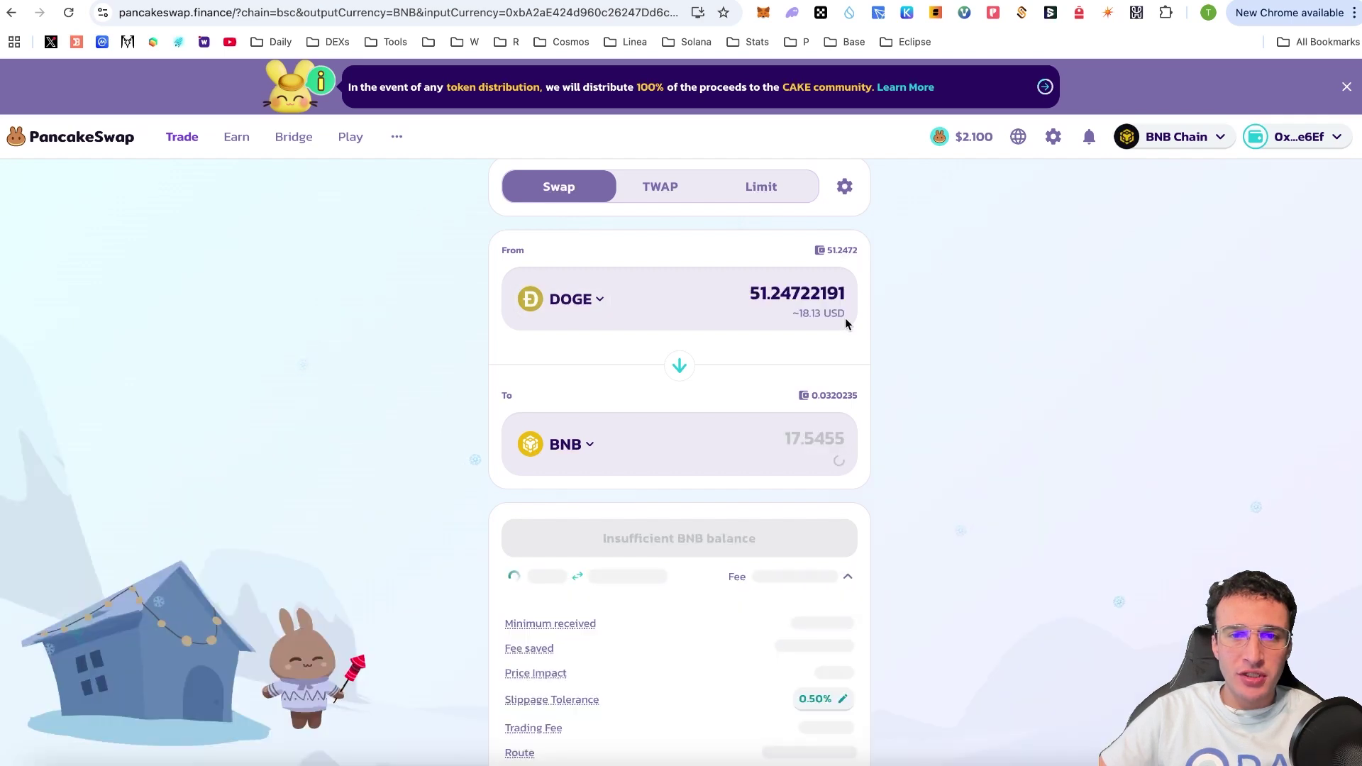
{"action": "left_click", "coordinate": [582, 445]}
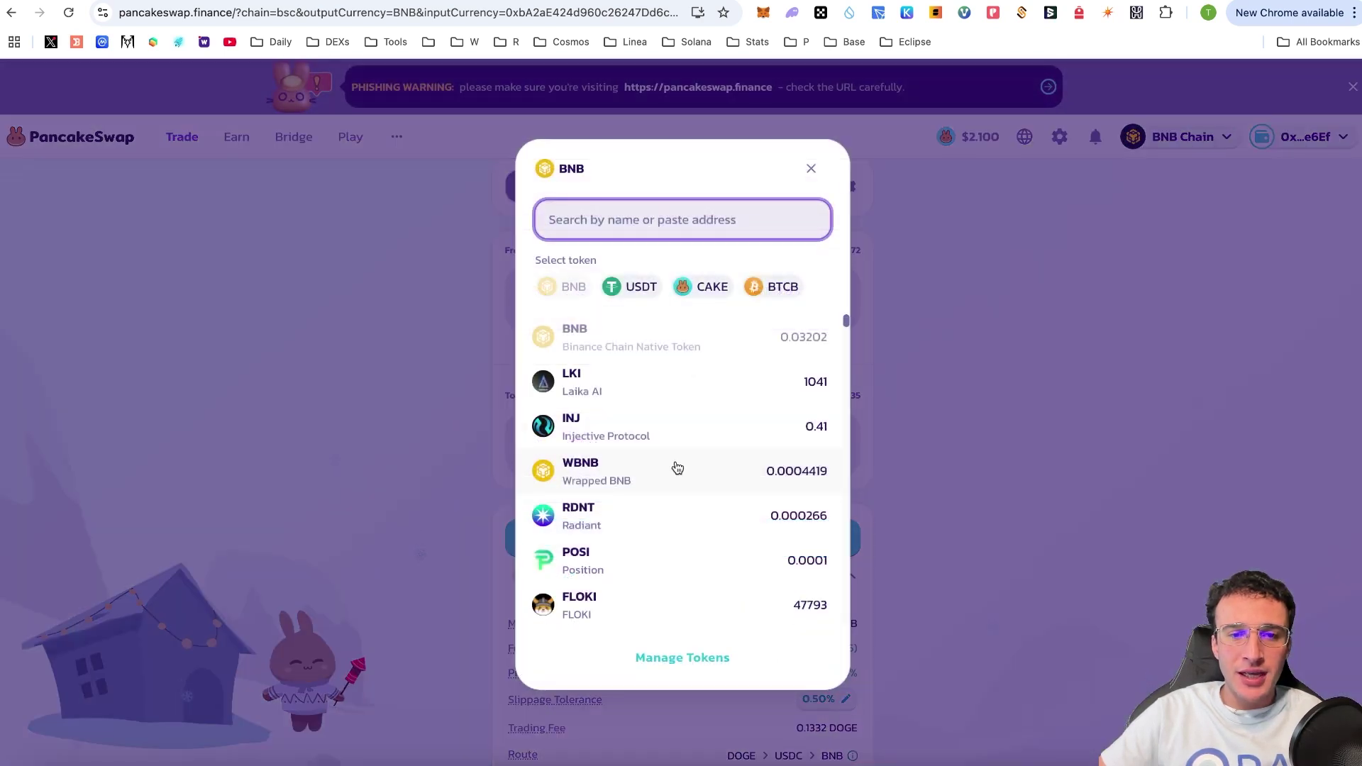
{"action": "scroll", "coordinate": [675, 460], "scroll_direction": "down", "scroll_amount": 2}
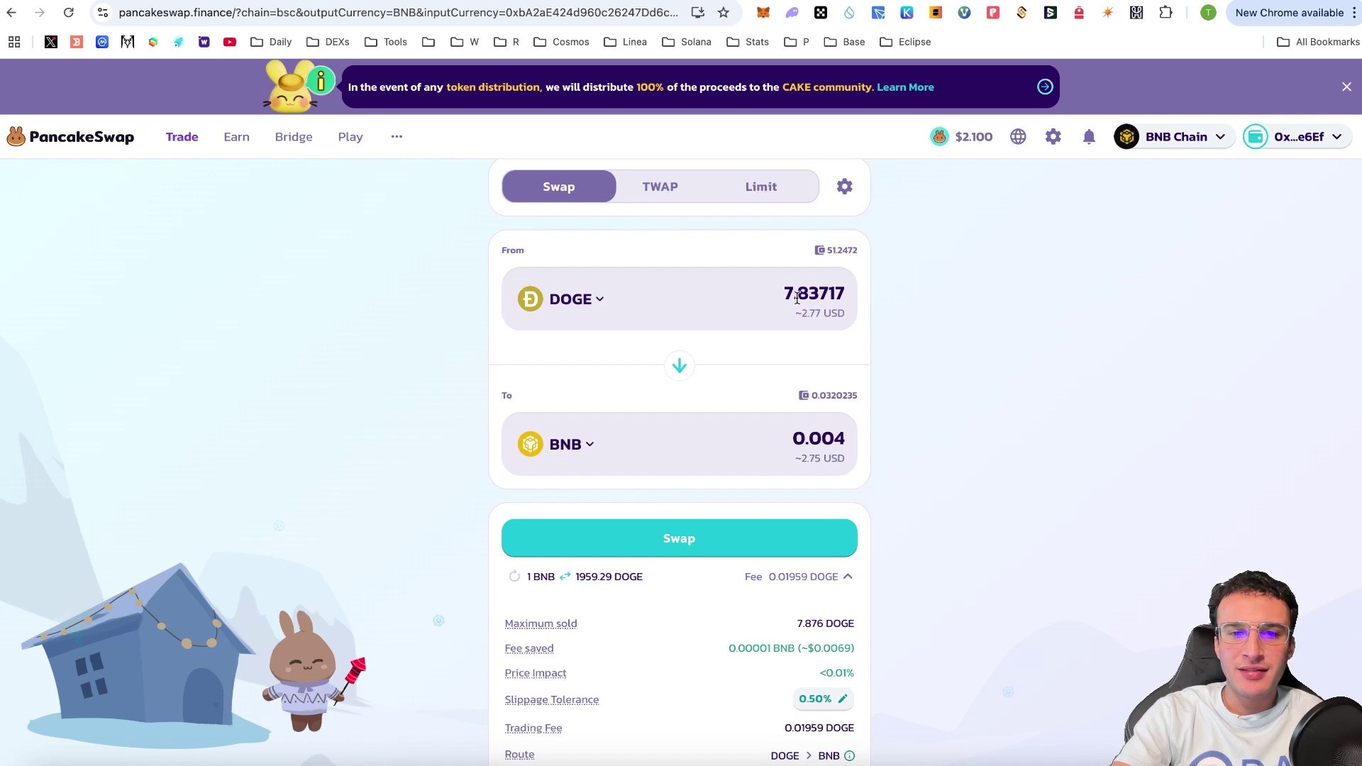
{"action": "double_click", "coordinate": [797, 298]}
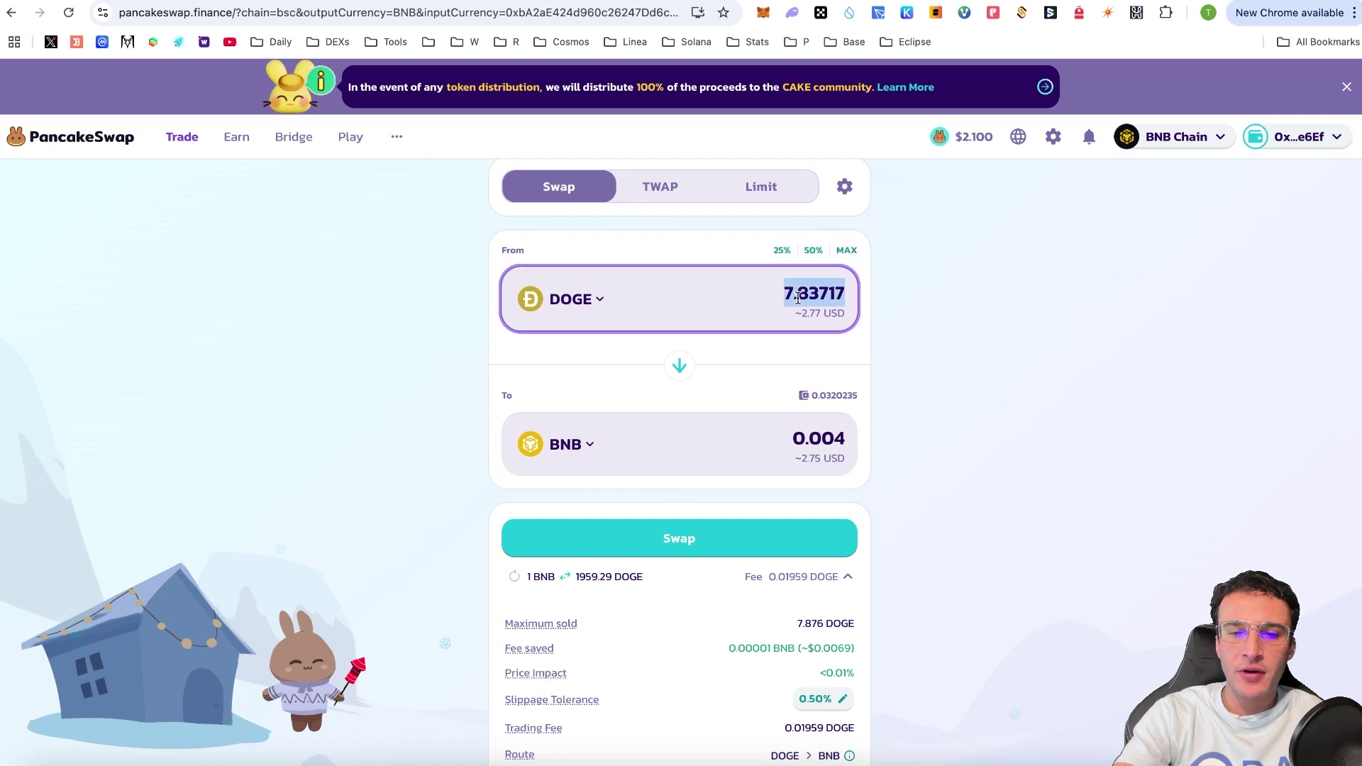
{"action": "key", "text": "BackSpace"}
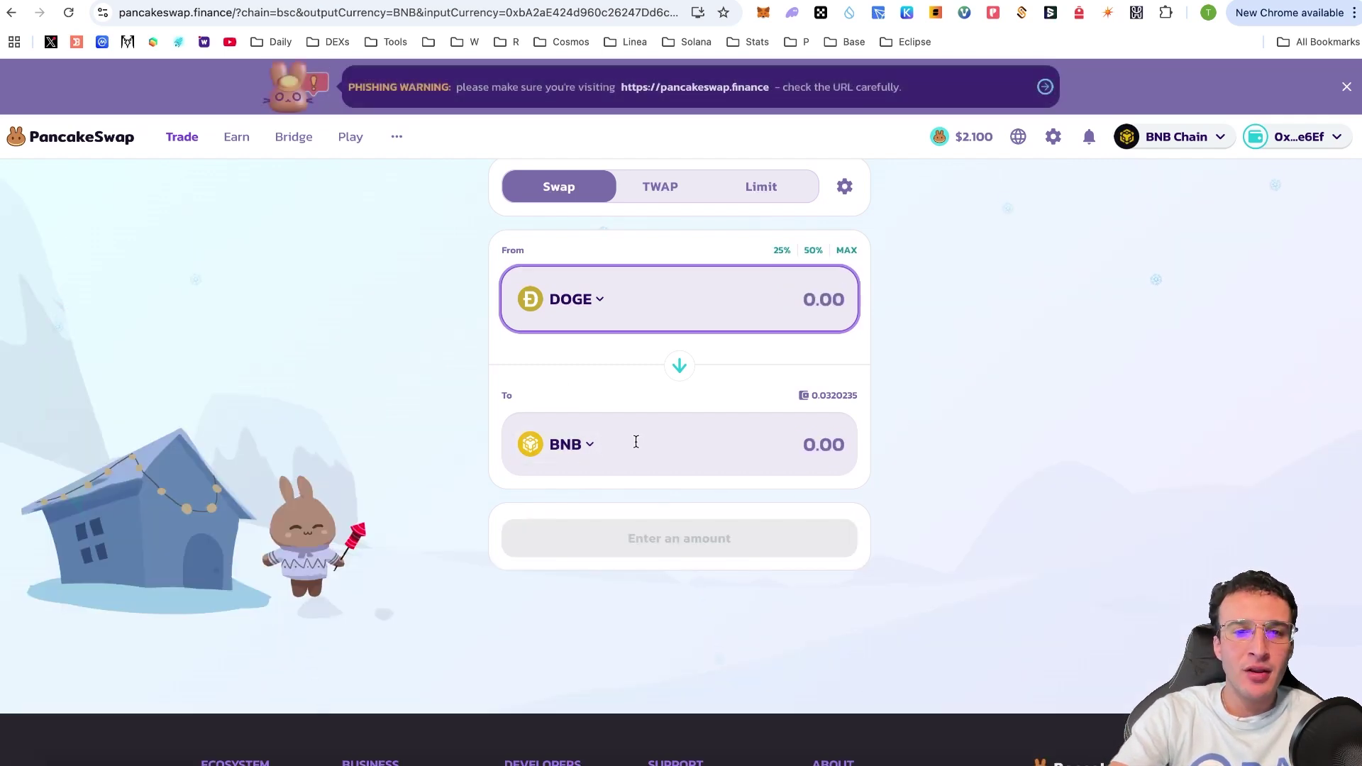
- Browse the tokens available to receive for DOGE and close the list without choosing another one
{"action": "left_click", "coordinate": [580, 445]}
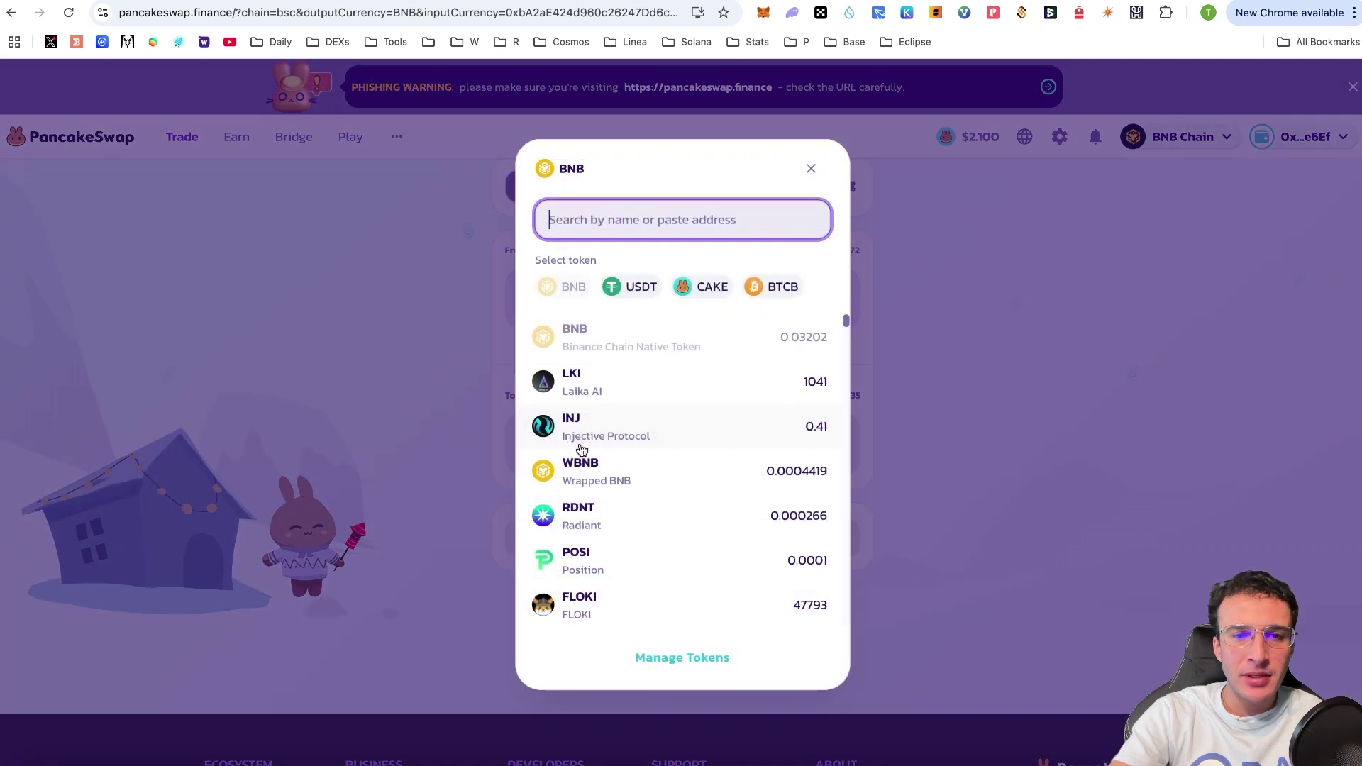
{"action": "scroll", "coordinate": [744, 464], "scroll_direction": "down", "scroll_amount": 15}
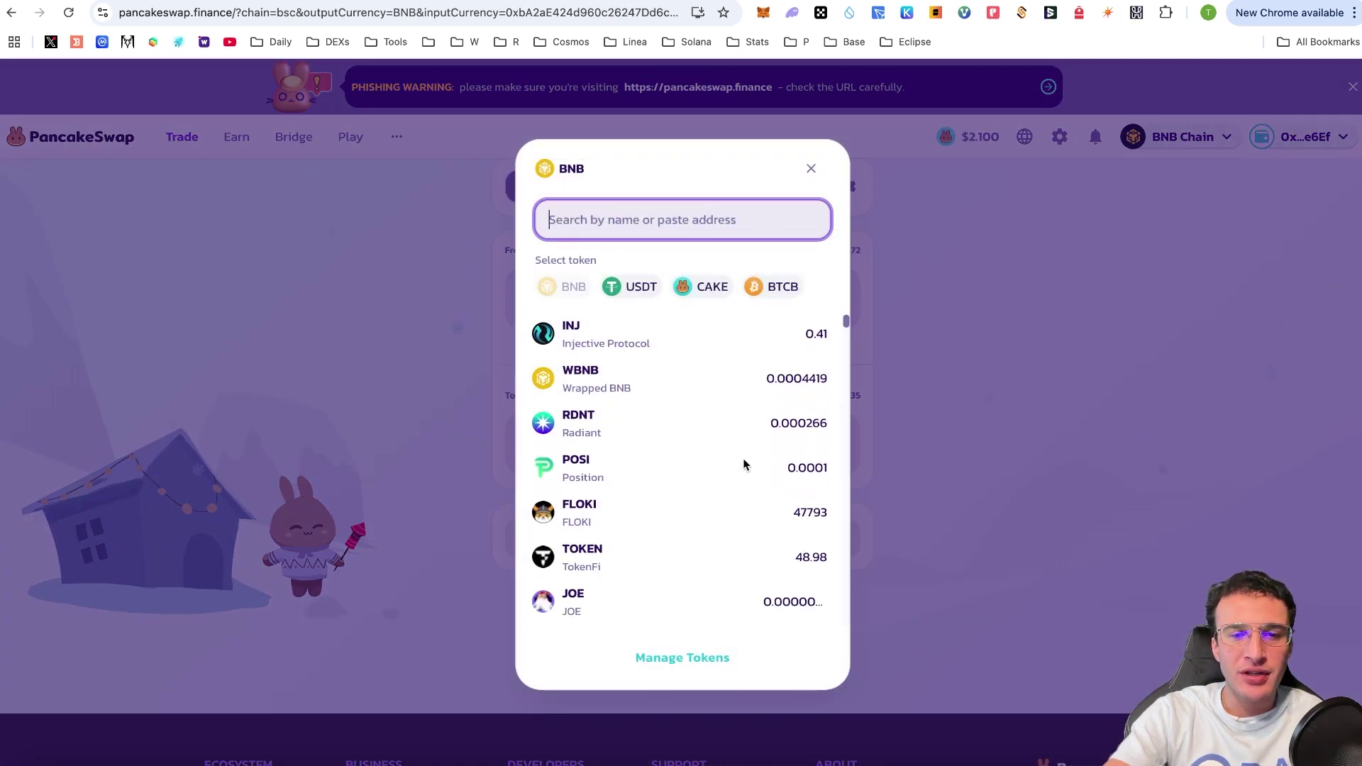
{"action": "scroll", "coordinate": [744, 464], "scroll_direction": "up", "scroll_amount": 2}
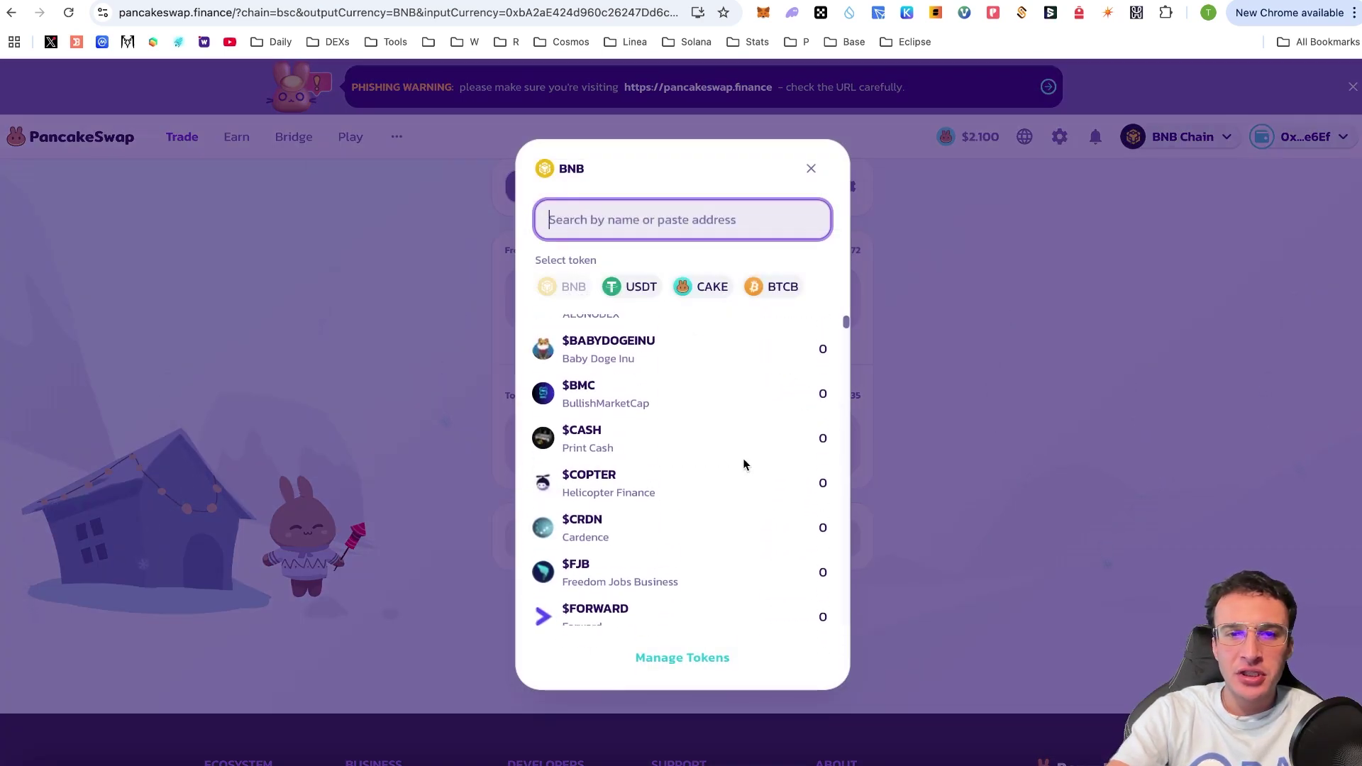
{"action": "scroll", "coordinate": [744, 465], "scroll_direction": "up", "scroll_amount": 13}
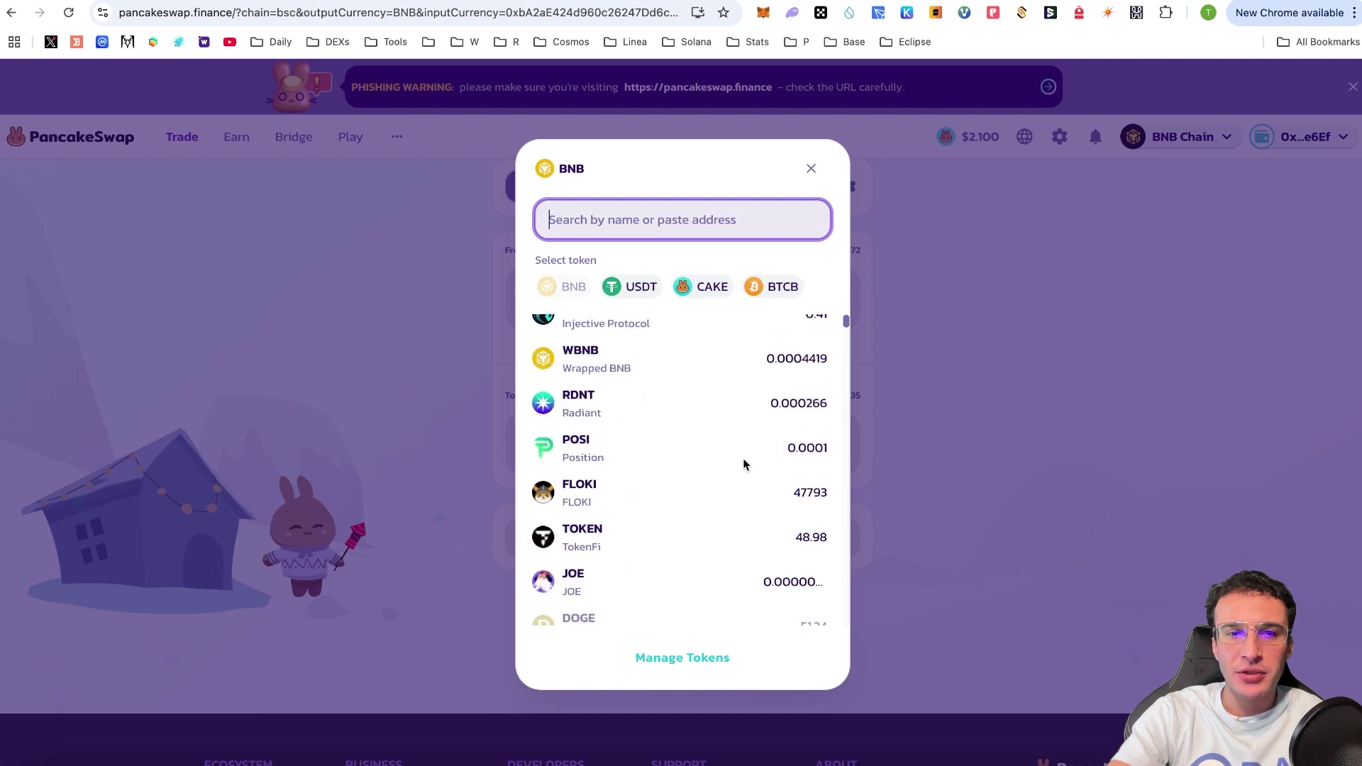
{"action": "left_click", "coordinate": [980, 436]}
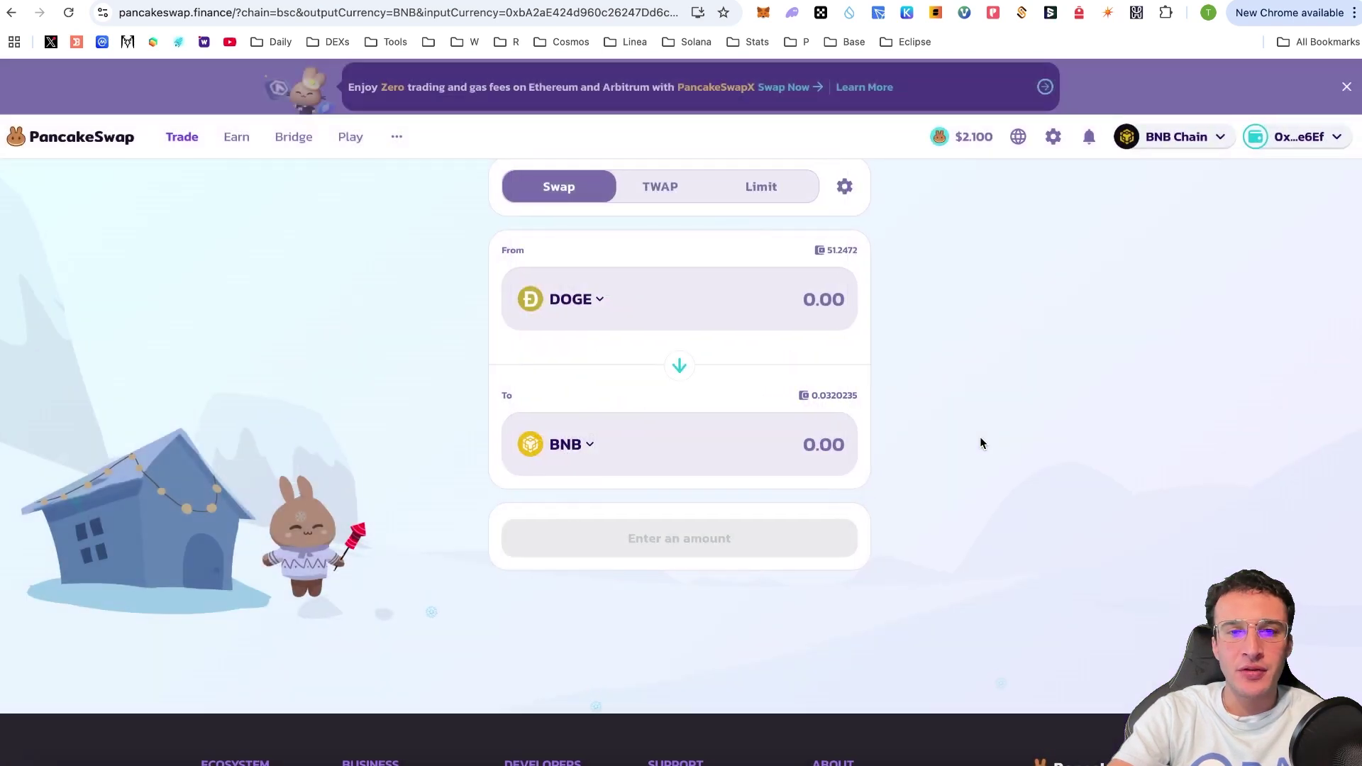
{"action": "left_click", "coordinate": [843, 254]}
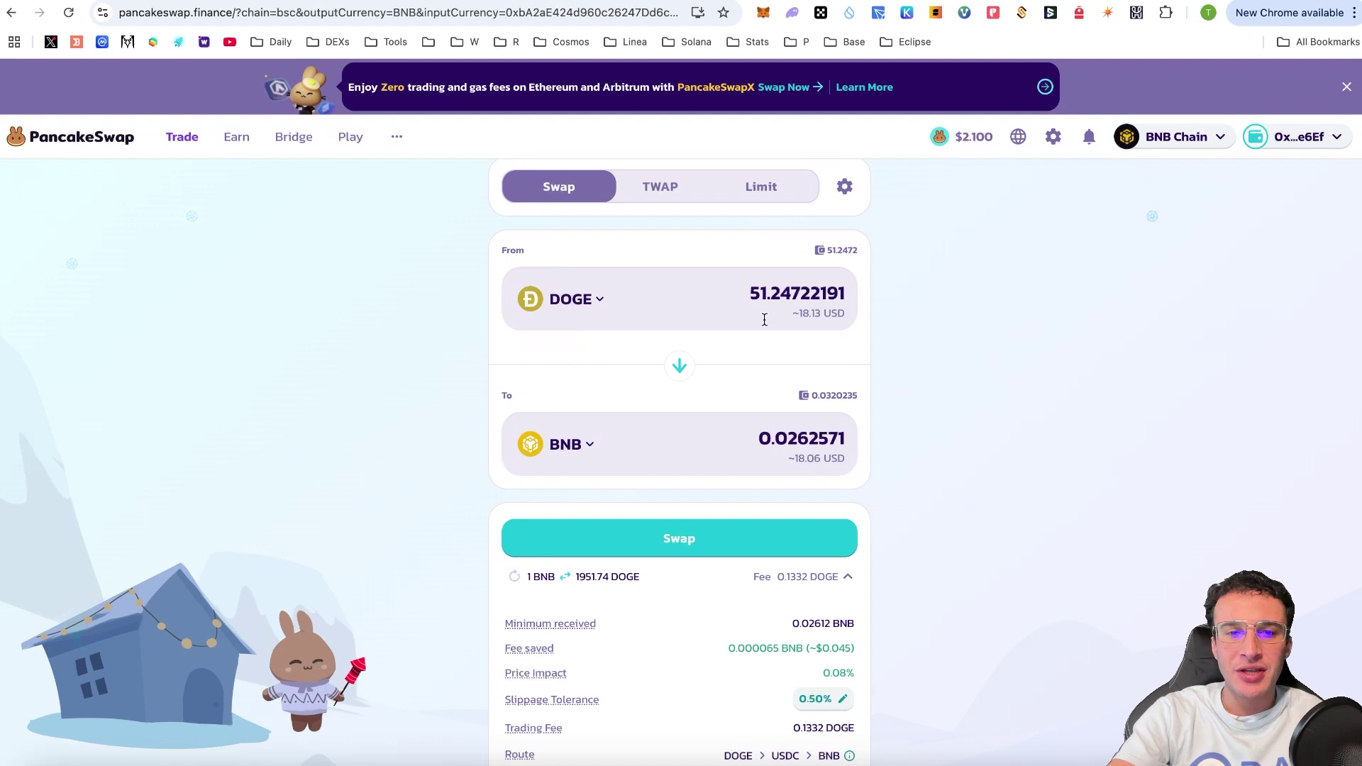
{"action": "left_click", "coordinate": [808, 286]}
{"action": "key", "text": "super+a"}
{"action": "key", "text": "BackSpace"}
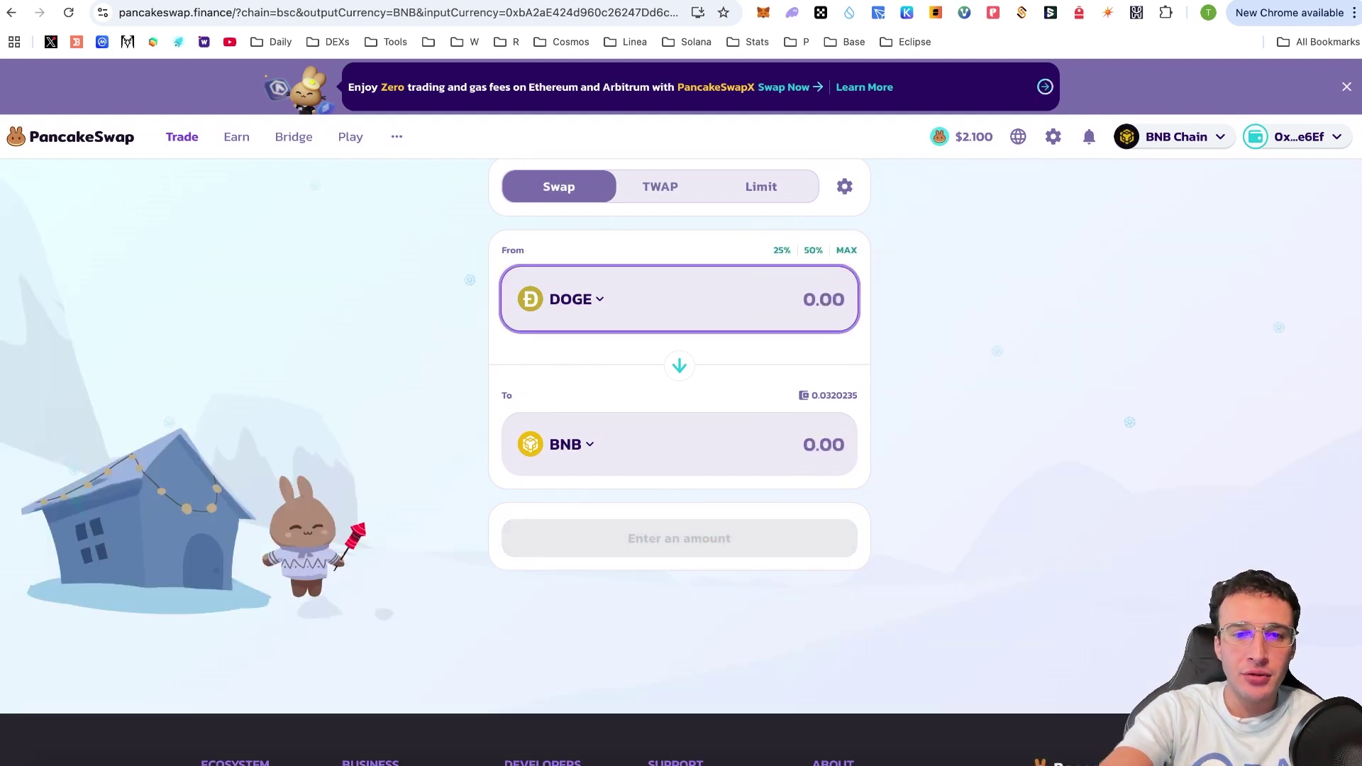
- Set the swap amount to the maximum DOGE balance and submit the swap to BNB
{"action": "left_click", "coordinate": [849, 258]}
{"action": "left_click", "coordinate": [847, 254]}
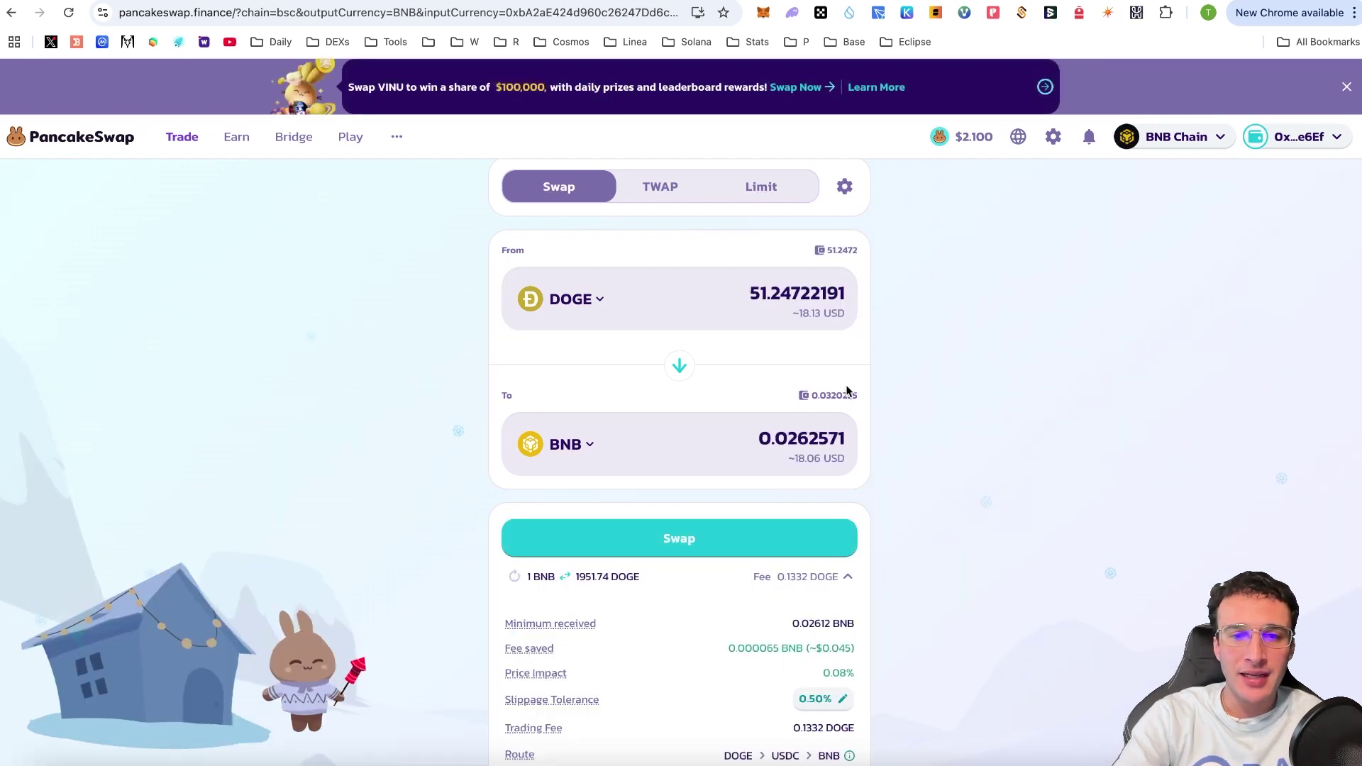
{"action": "left_click", "coordinate": [721, 536]}
{"action": "left_click", "coordinate": [713, 587]}
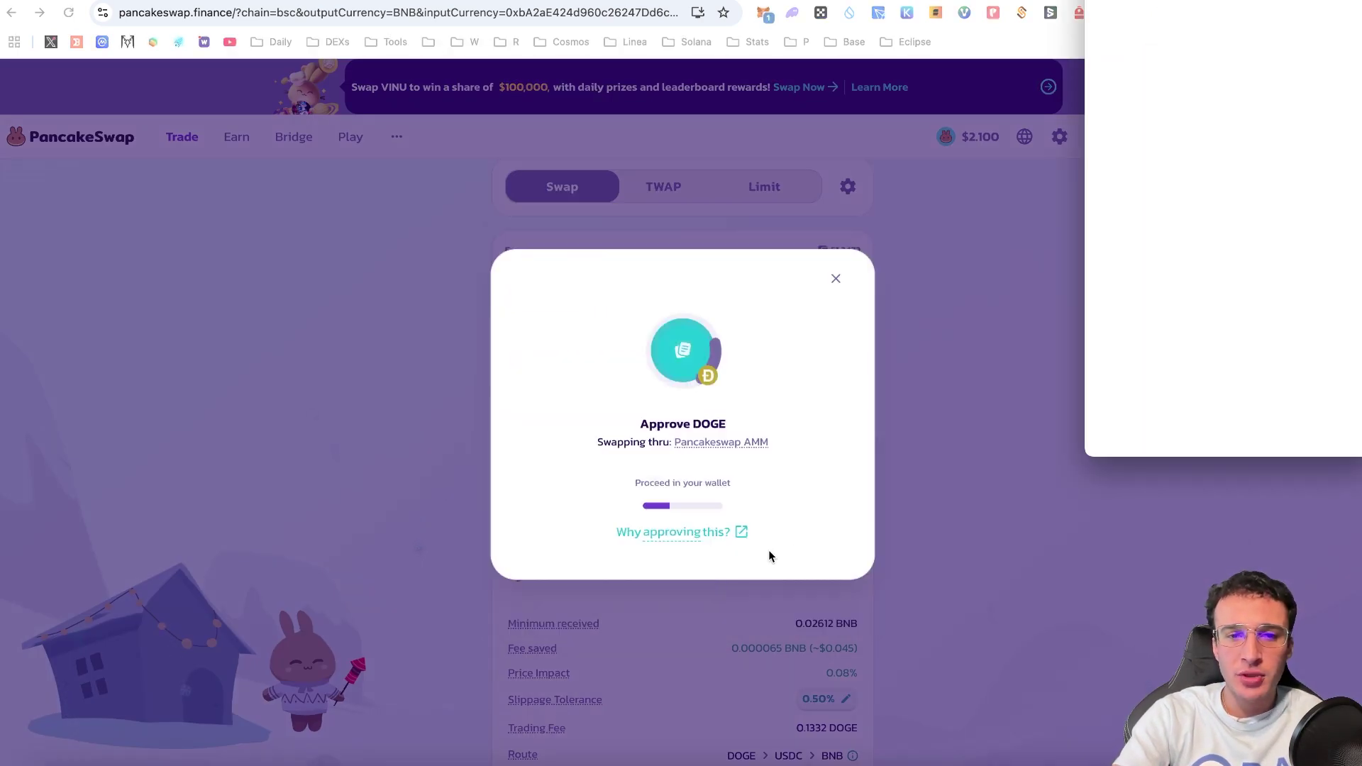
- Confirm the DOGE approval, the spending cap request and the swap transaction in MetaMask, and close the receipt
{"action": "left_click", "coordinate": [1284, 438]}
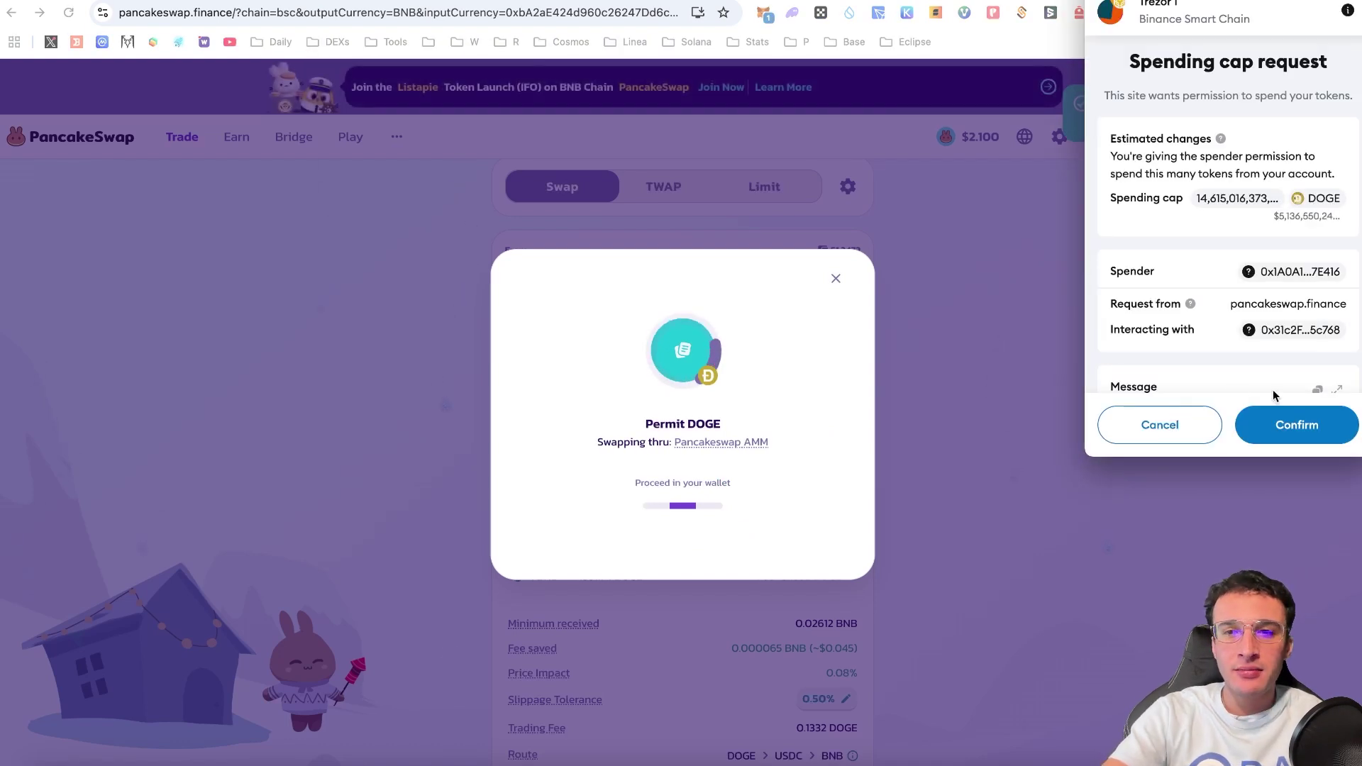
{"action": "left_click", "coordinate": [1305, 427]}
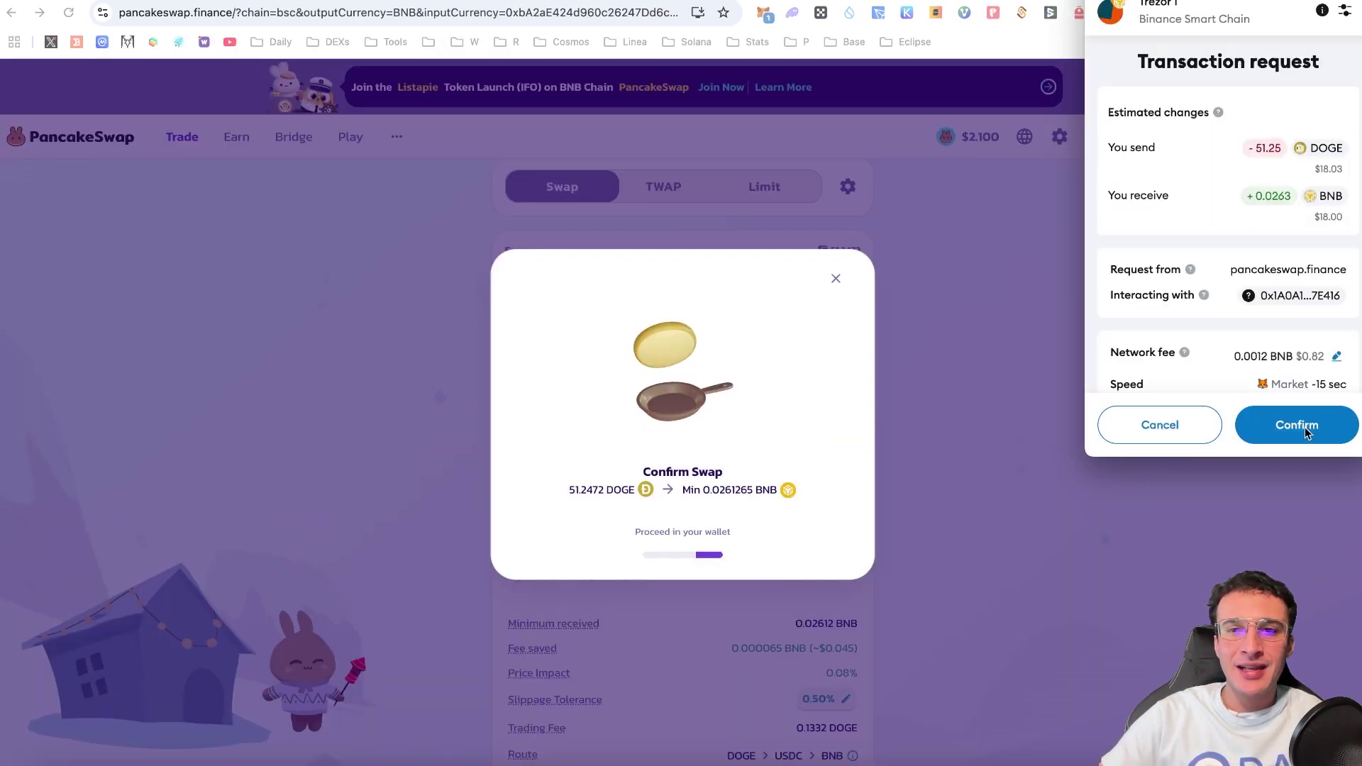
{"action": "left_click", "coordinate": [1304, 427]}
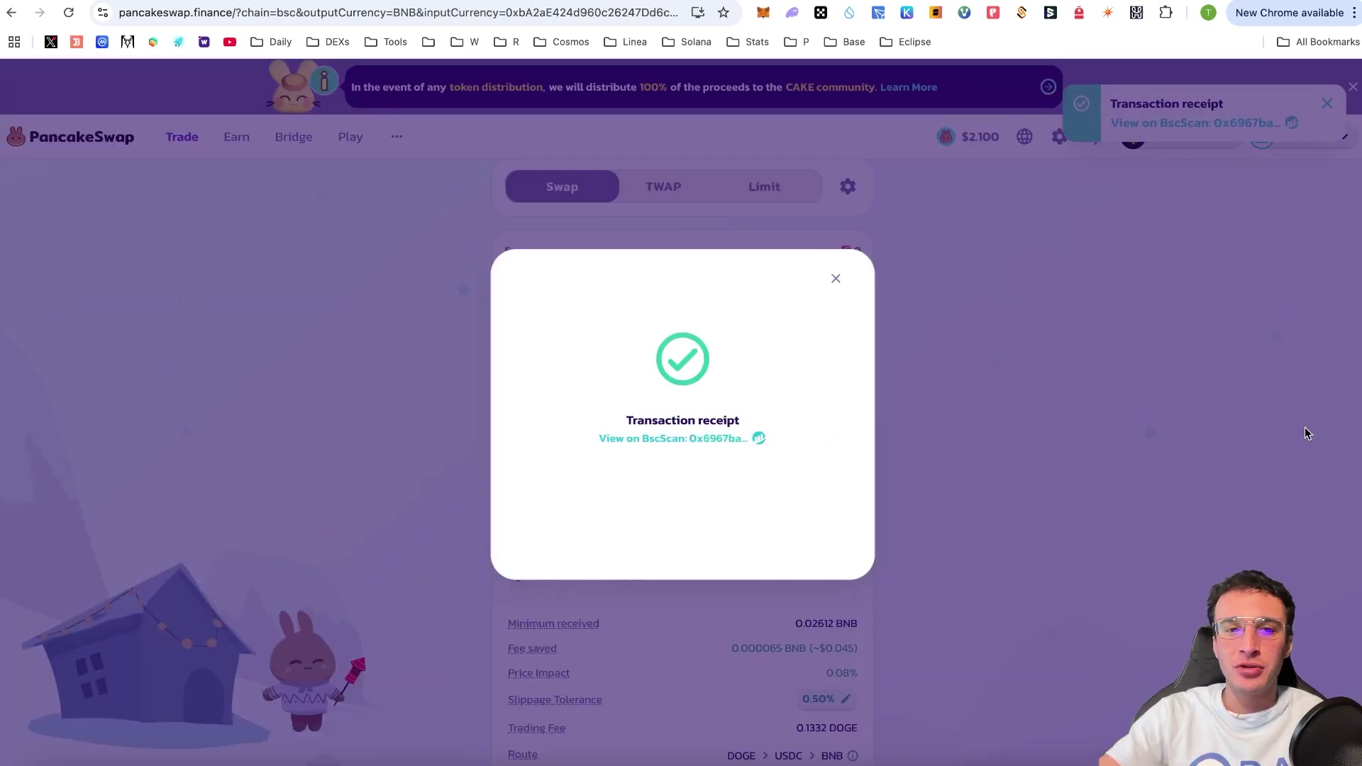
{"action": "left_click", "coordinate": [1081, 385]}
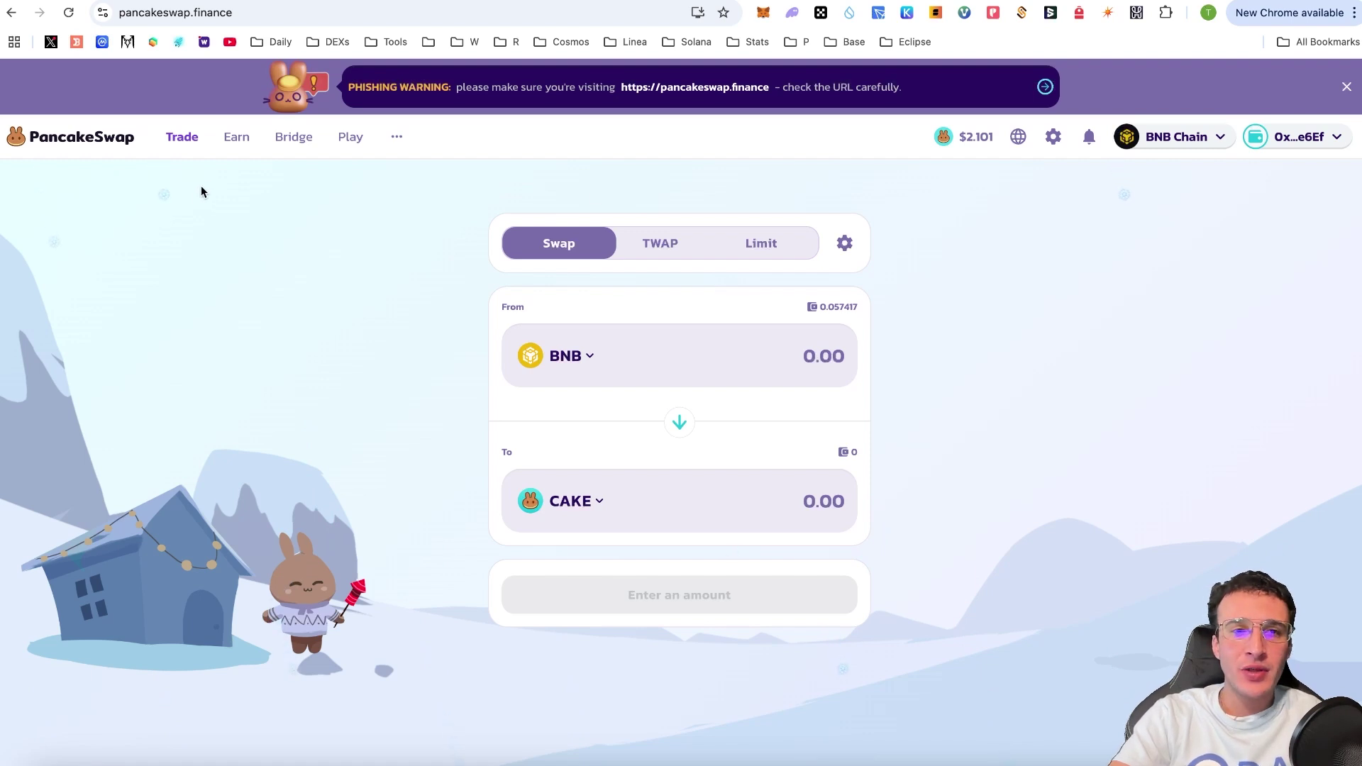
- Open the Farm / Liquidity page of the Earn section and bring up the list of all pools
{"action": "left_click", "coordinate": [229, 151]}
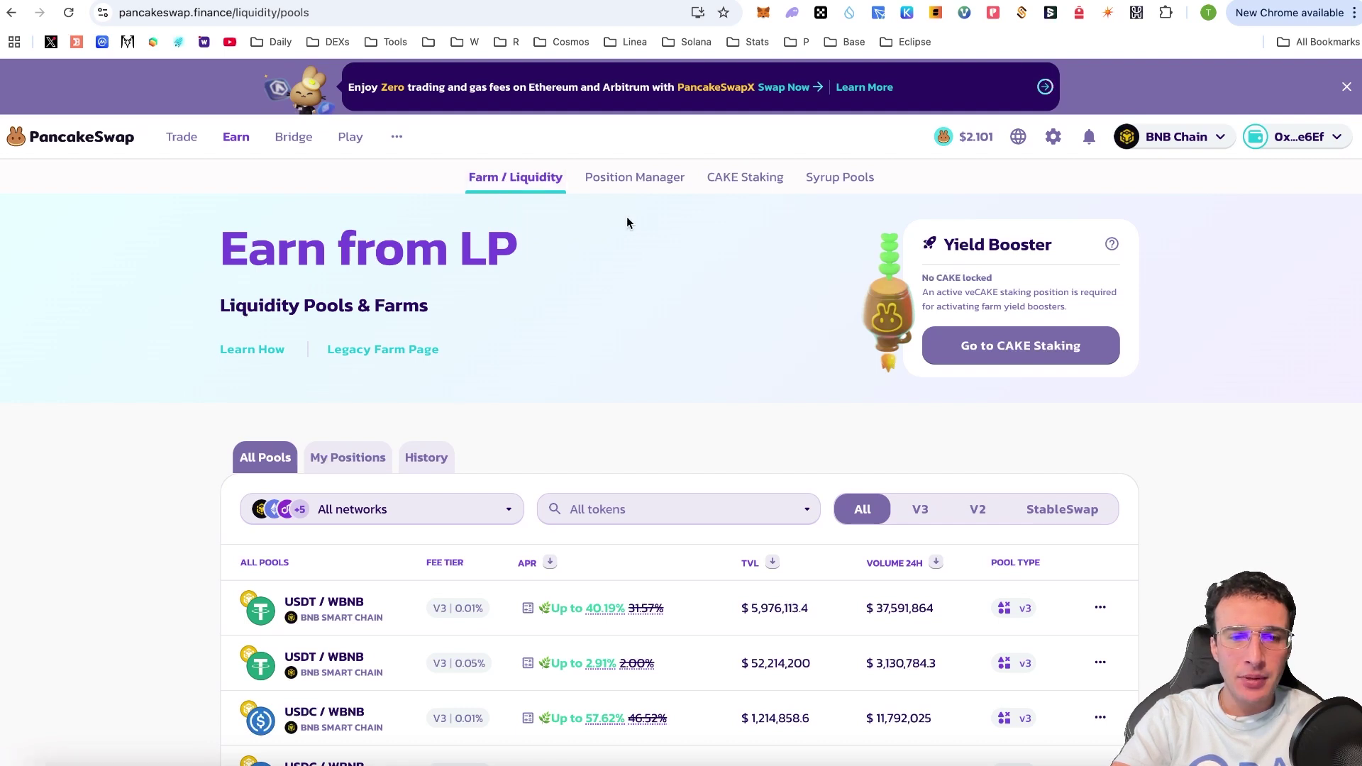
{"action": "scroll", "coordinate": [627, 222], "scroll_direction": "down", "scroll_amount": 2}
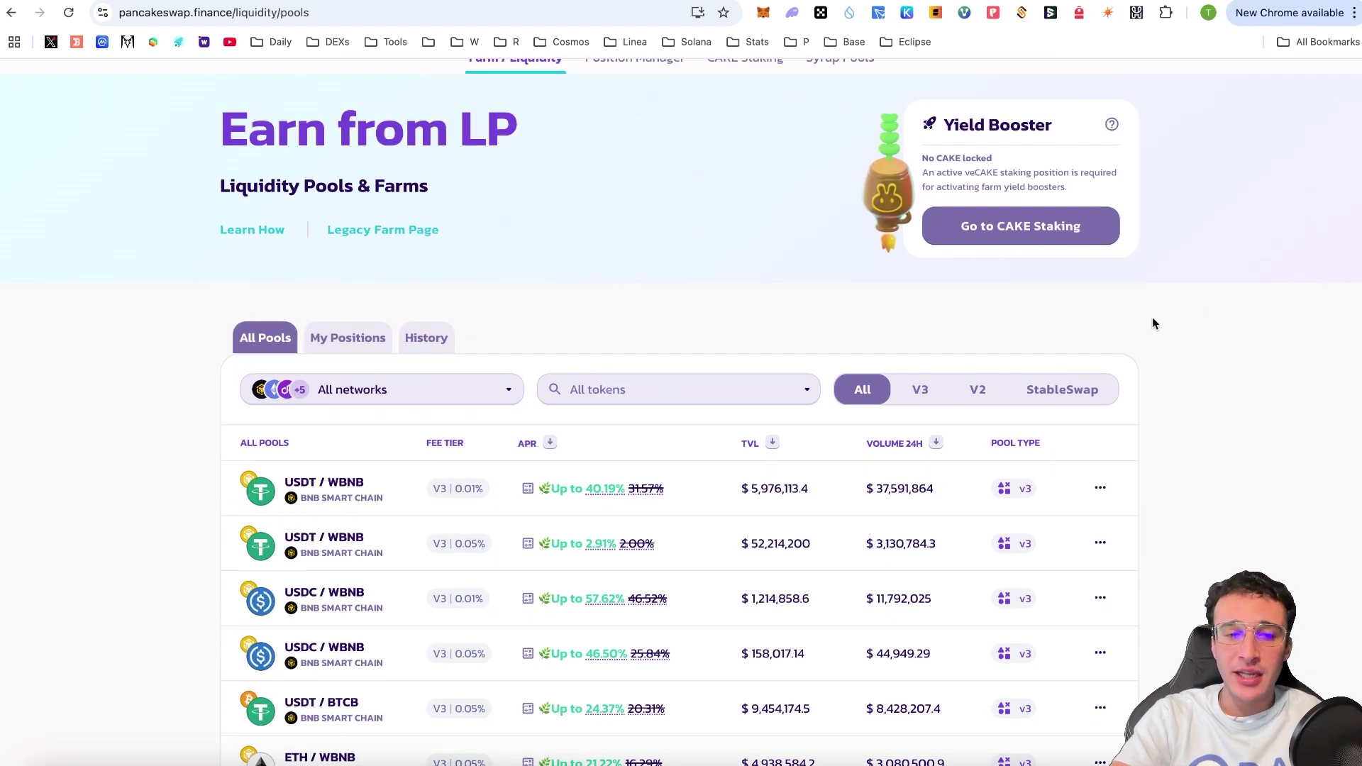
{"action": "scroll", "coordinate": [1152, 324], "scroll_direction": "down", "scroll_amount": 1}
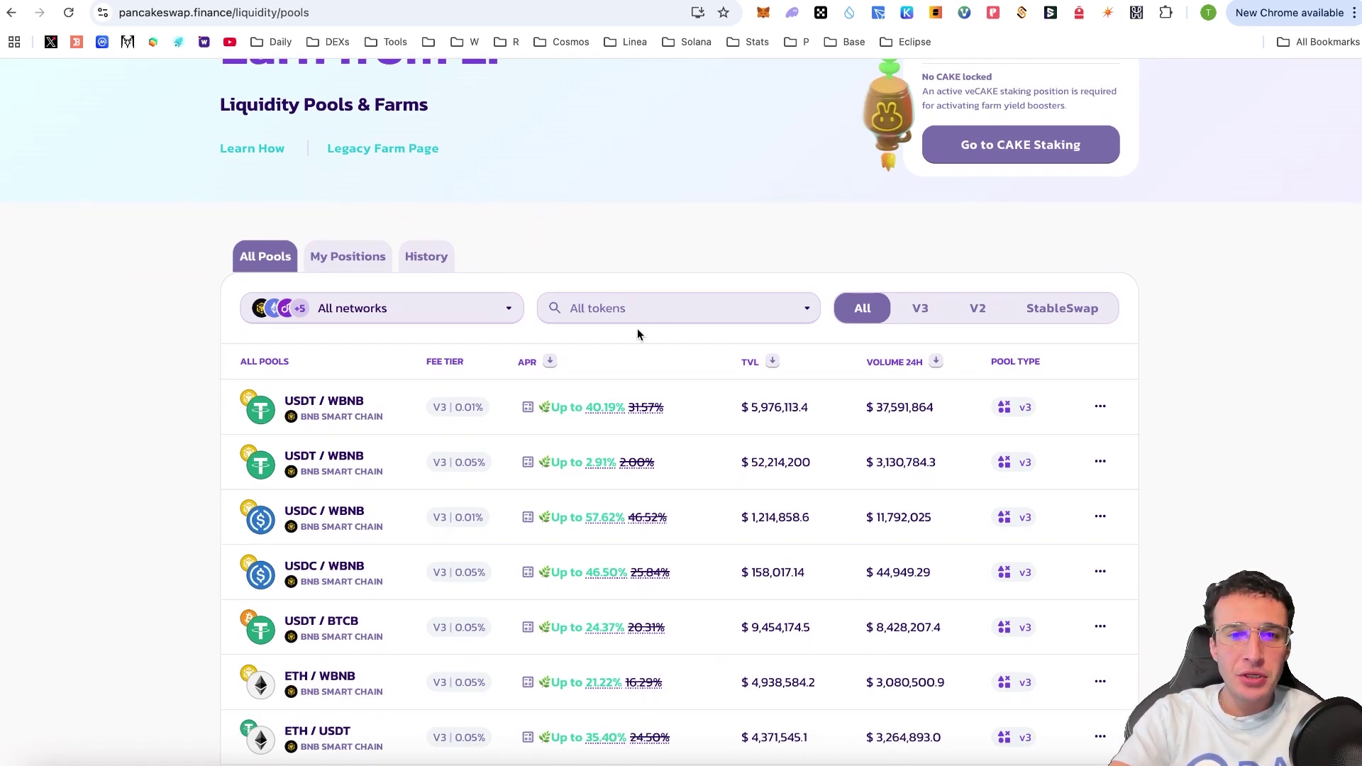
- Filter the liquidity pools by the WBNB token on BNB Smart Chain and remove the filter again
{"action": "left_click", "coordinate": [655, 324]}
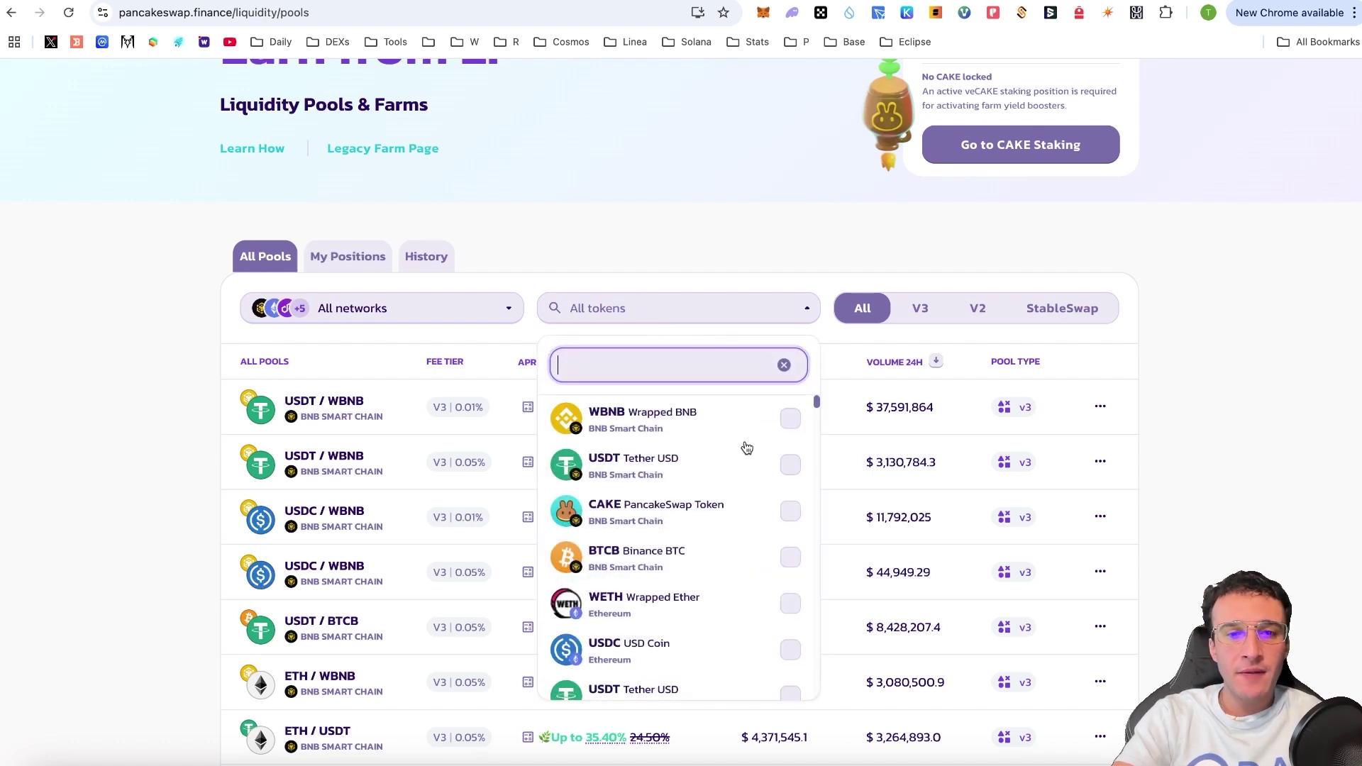
{"action": "left_click", "coordinate": [771, 421]}
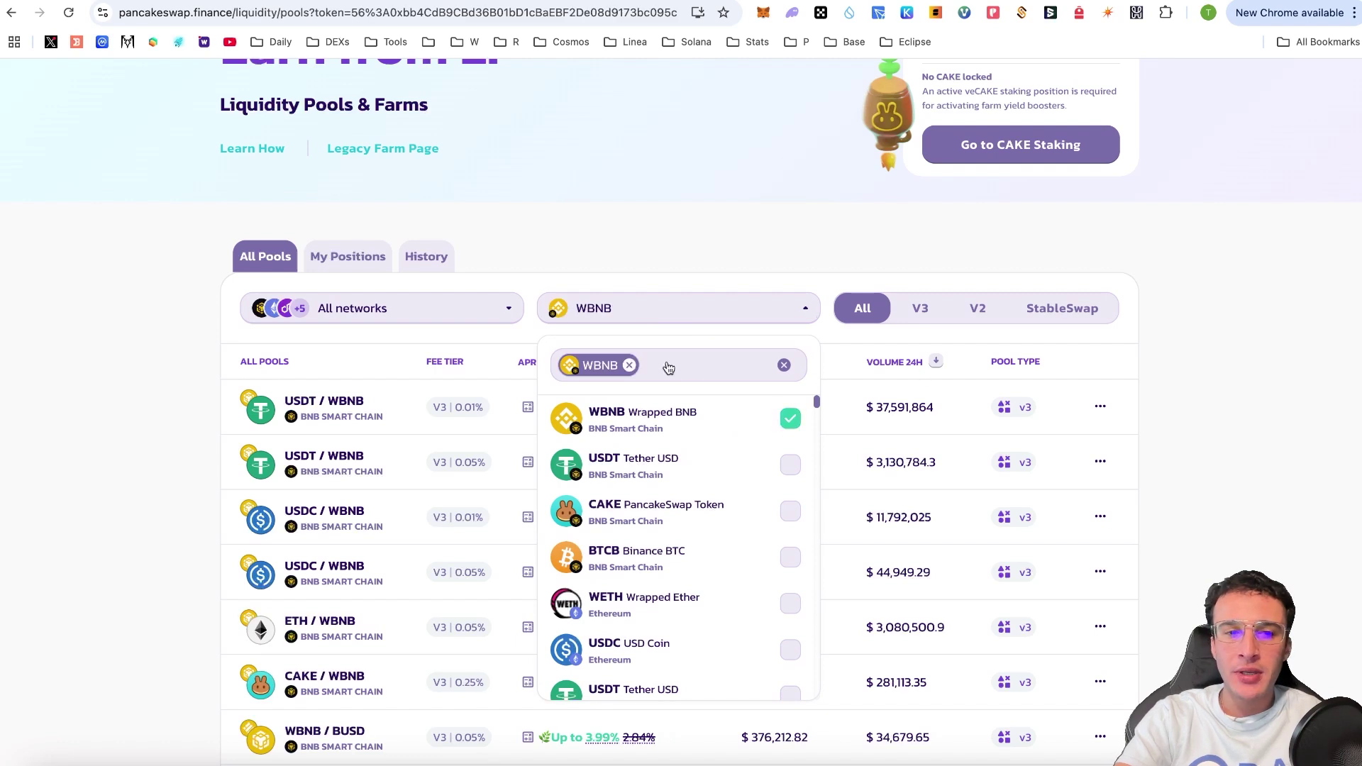
{"action": "left_click", "coordinate": [628, 365]}
{"action": "left_click", "coordinate": [1233, 421]}
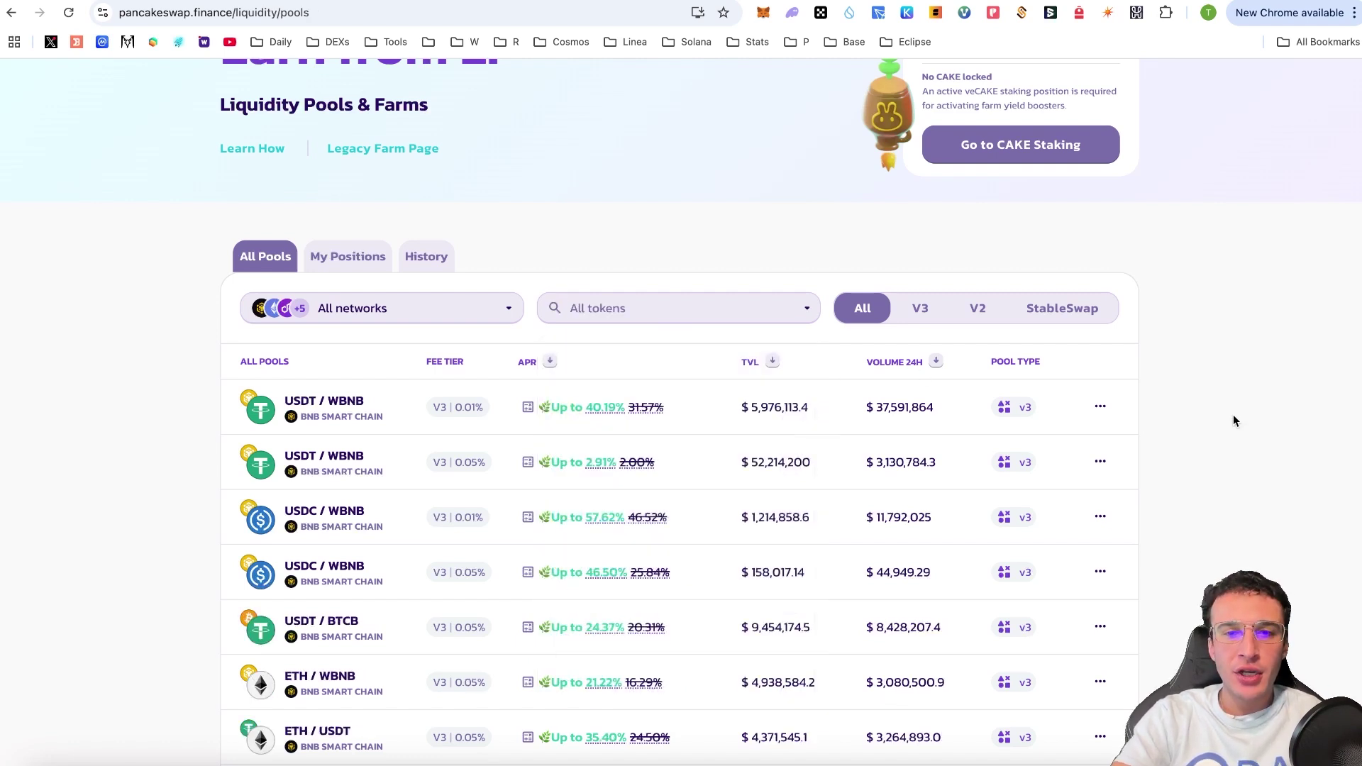
- Sort the liquidity pools by TVL in descending order and examine the fee tiers and APRs of the largest pools
{"action": "scroll", "coordinate": [1232, 422], "scroll_direction": "down", "scroll_amount": 3}
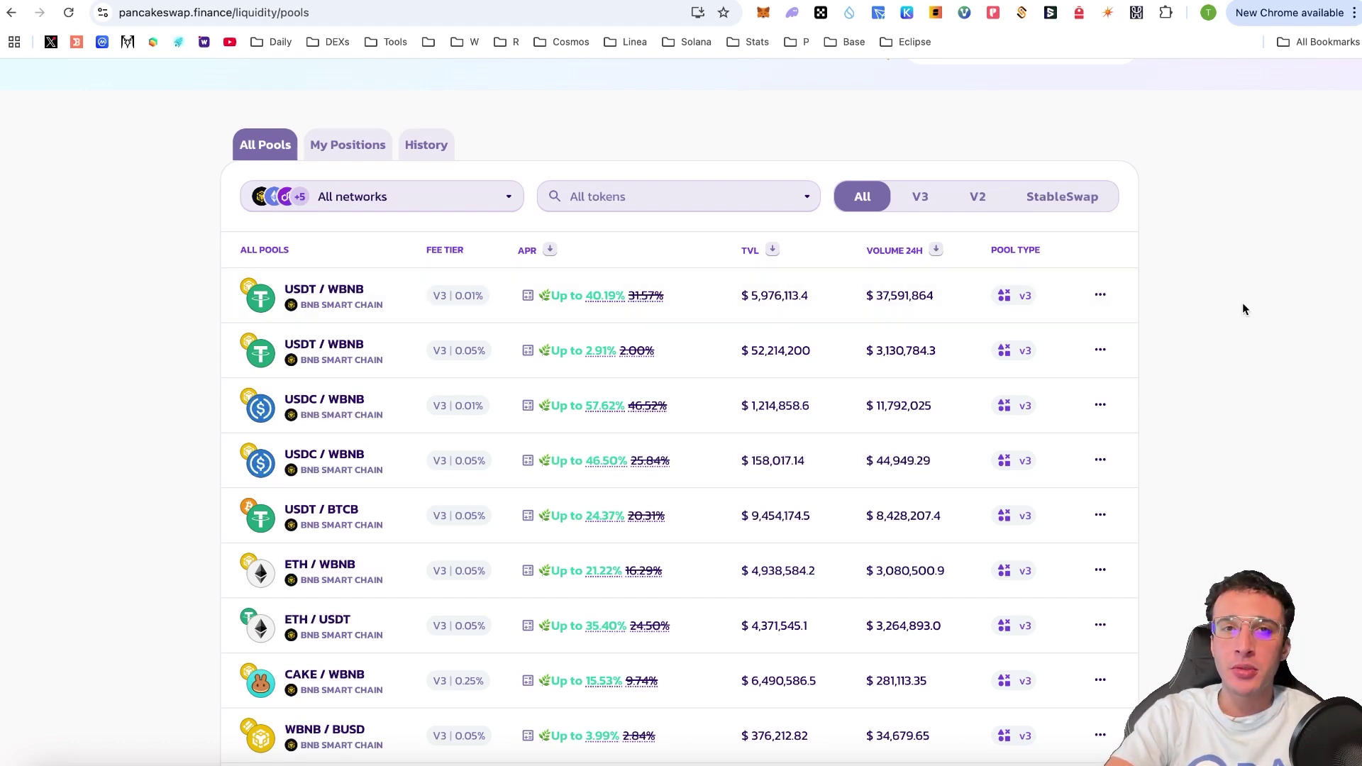
{"action": "left_click", "coordinate": [772, 249]}
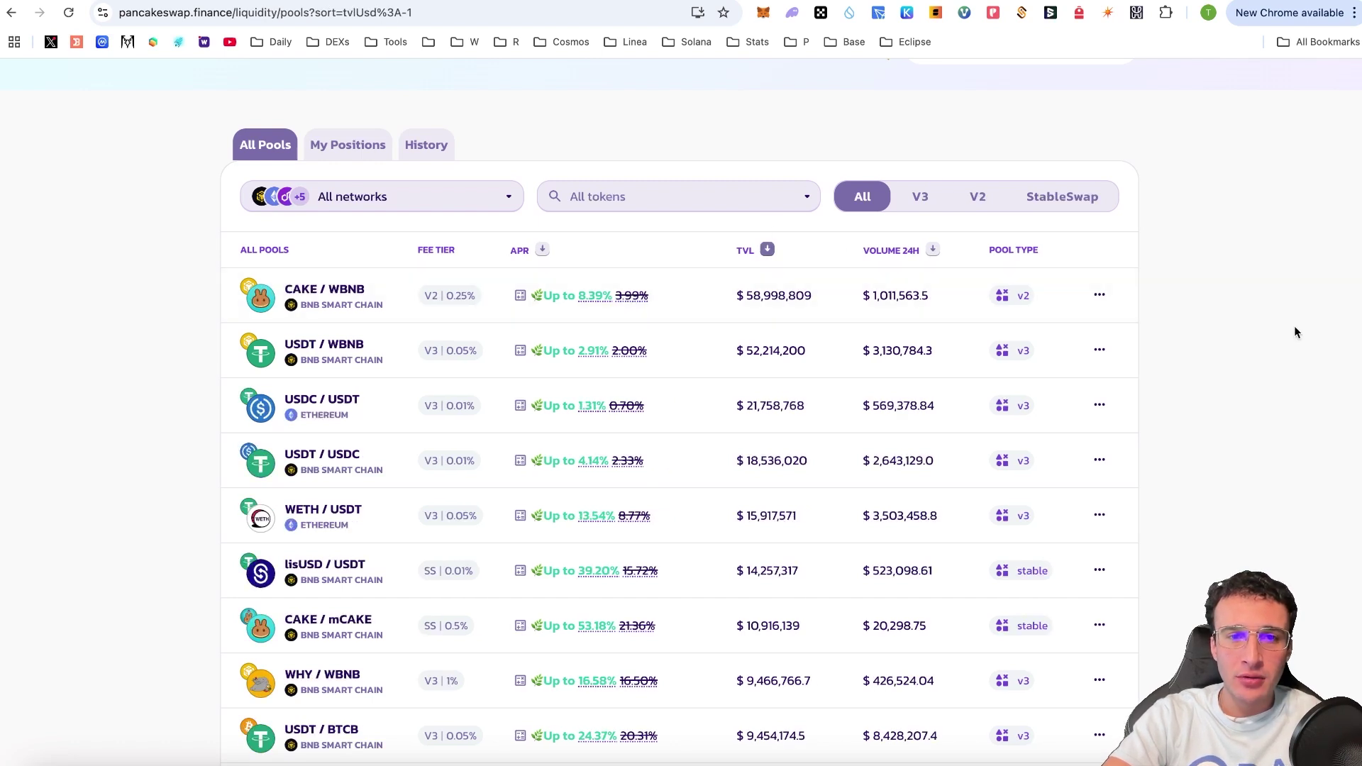
{"action": "mouse_move", "coordinate": [636, 298]}
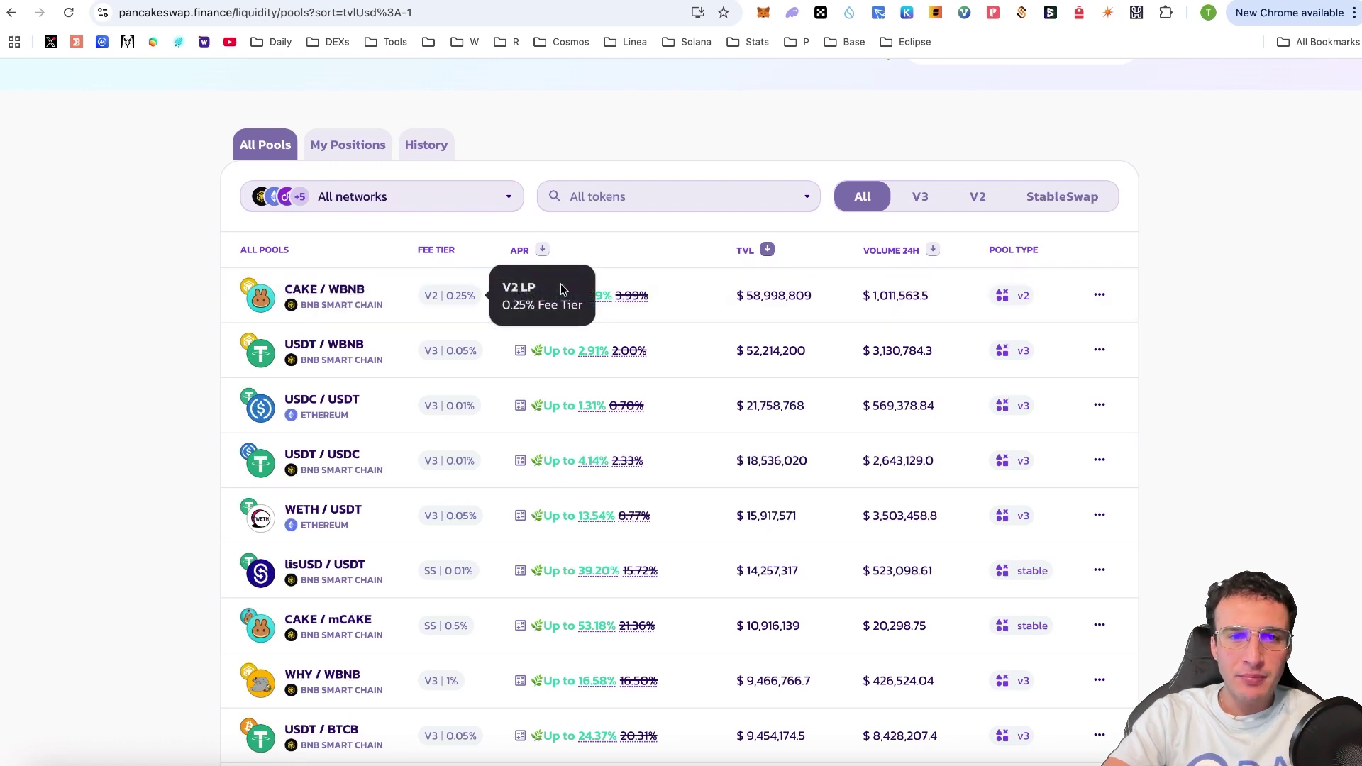
{"action": "mouse_move", "coordinate": [581, 296]}
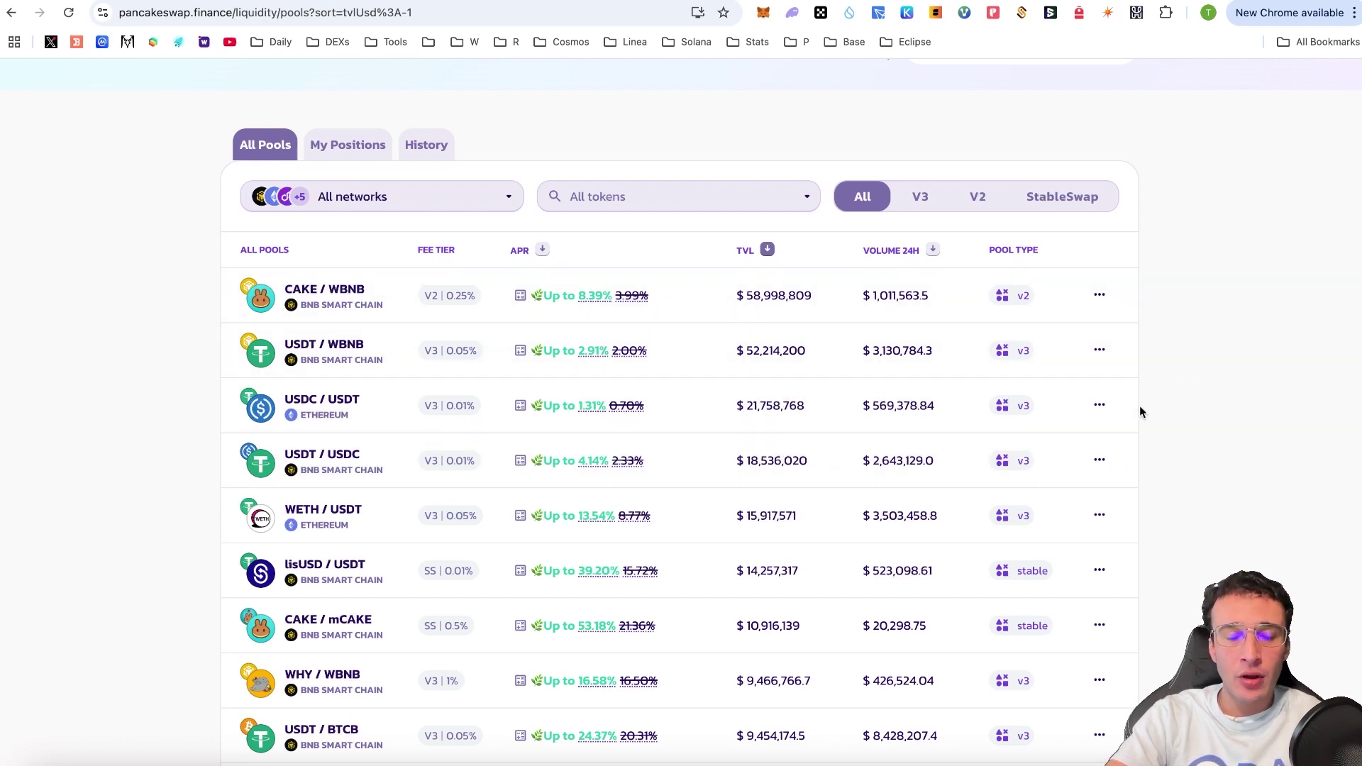
{"action": "scroll", "coordinate": [1140, 407], "scroll_direction": "down", "scroll_amount": 1}
{"action": "scroll", "coordinate": [1140, 407], "scroll_direction": "down", "scroll_amount": 2}
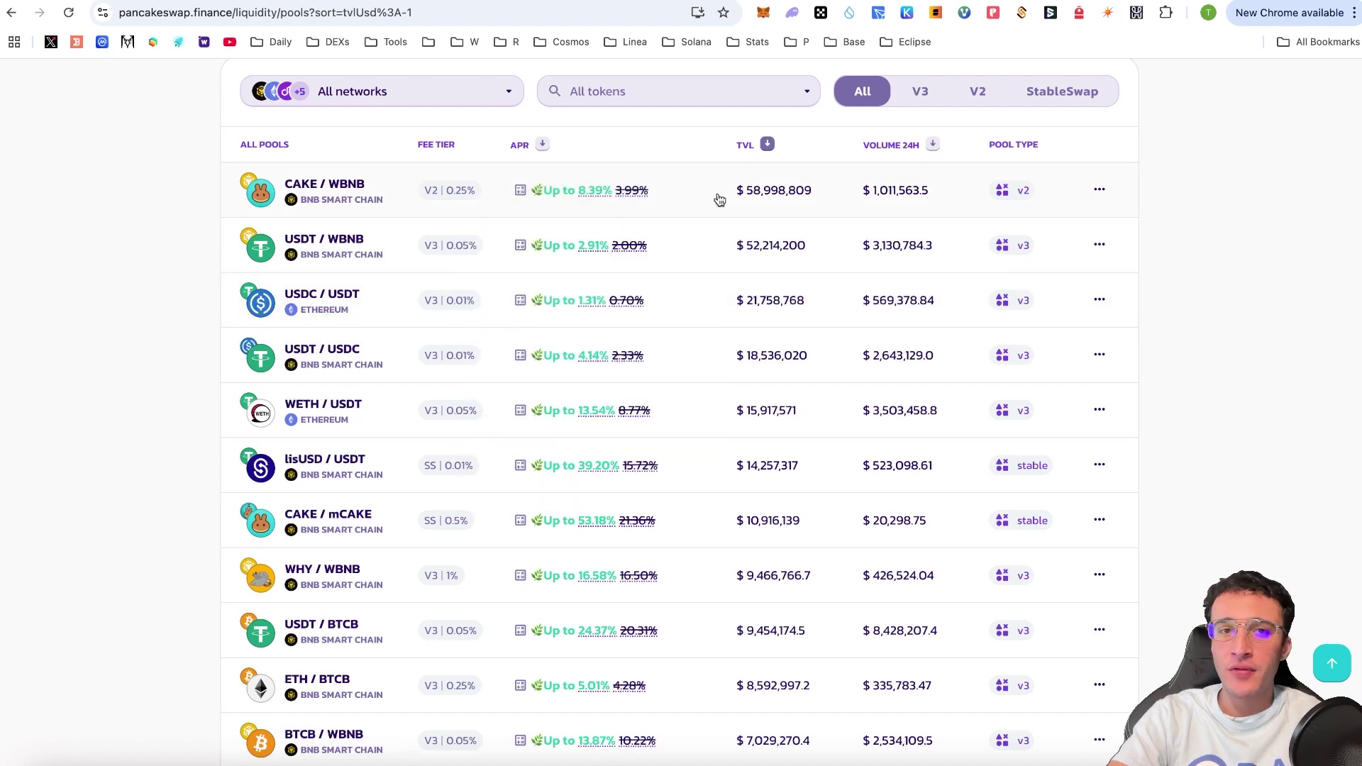
- Open the CAKE / WBNB V2 pool and review its positions, pair info and trading volume chart
{"action": "left_click", "coordinate": [373, 193]}
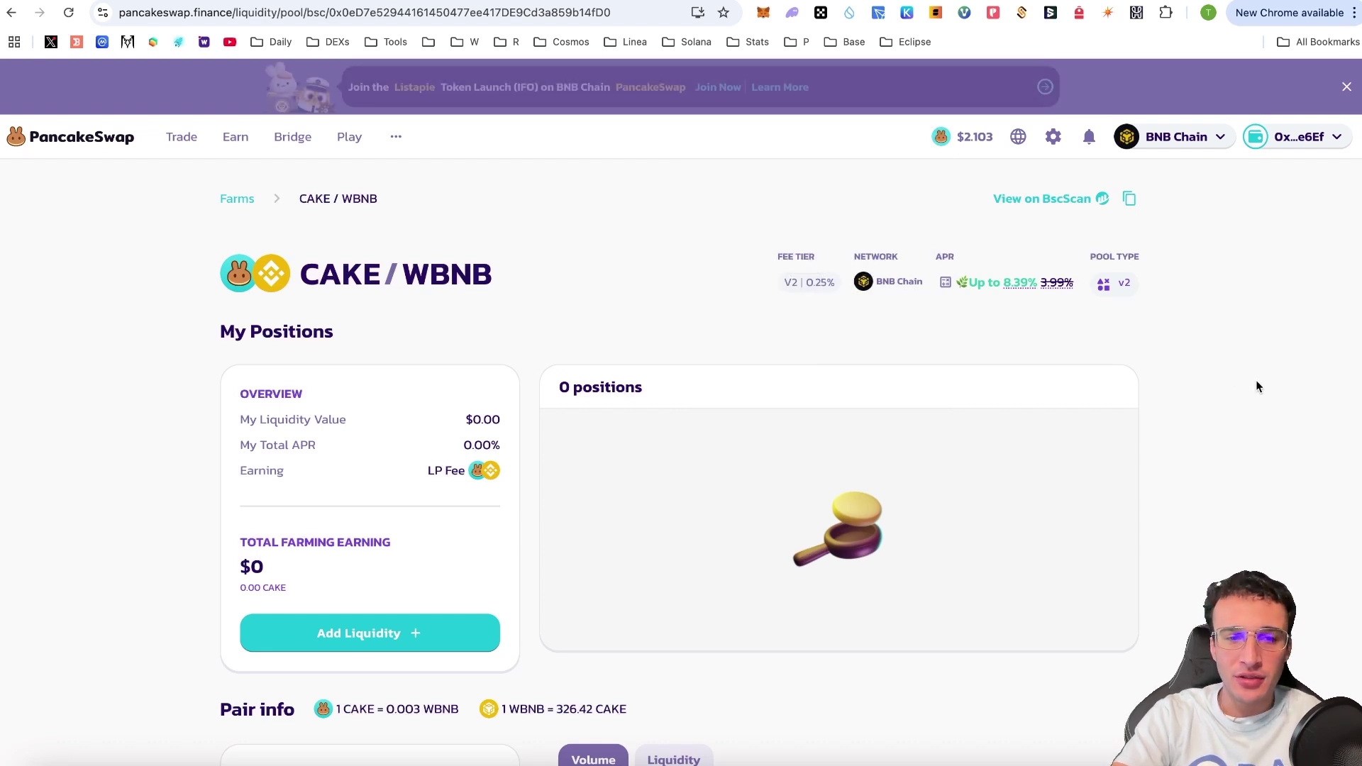
{"action": "scroll", "coordinate": [1255, 382], "scroll_direction": "down", "scroll_amount": 2}
{"action": "scroll", "coordinate": [1256, 381], "scroll_direction": "down", "scroll_amount": 4}
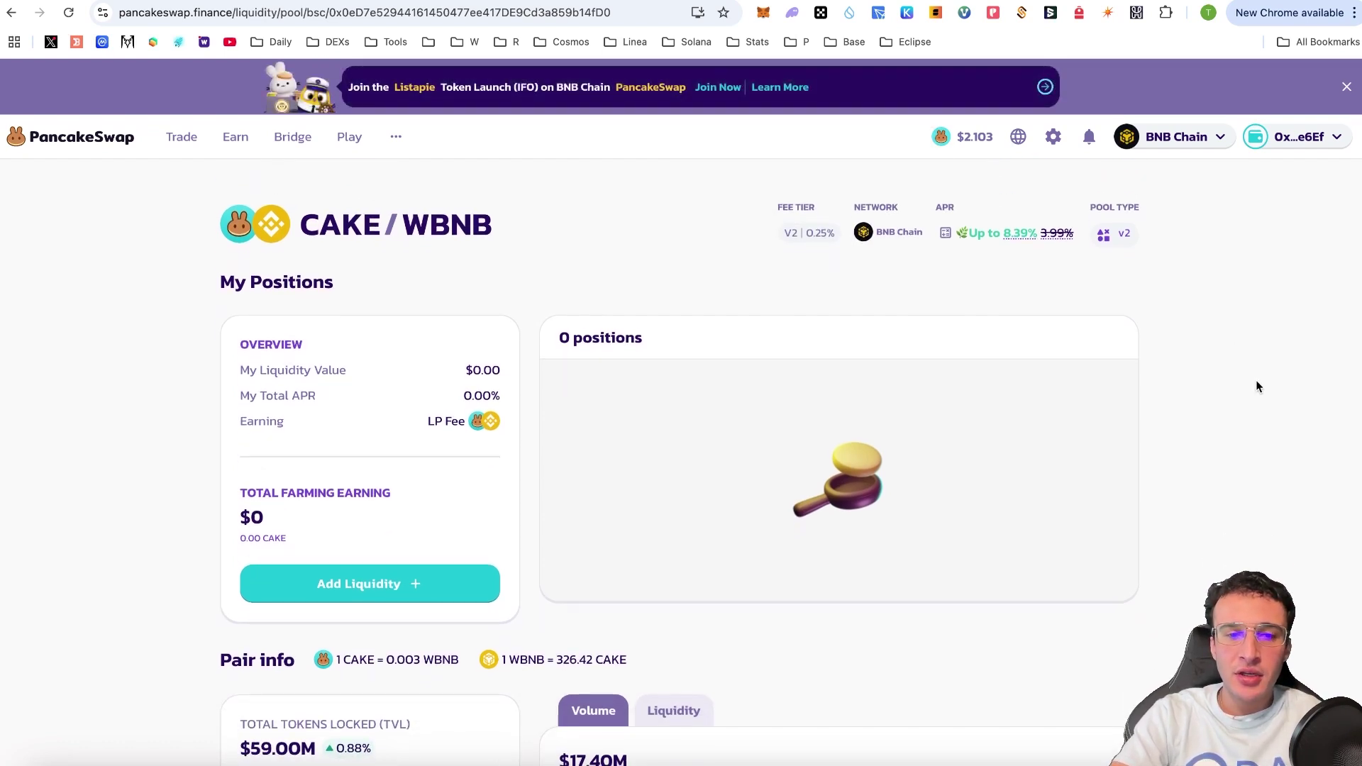
{"action": "scroll", "coordinate": [1256, 386], "scroll_direction": "down", "scroll_amount": 3}
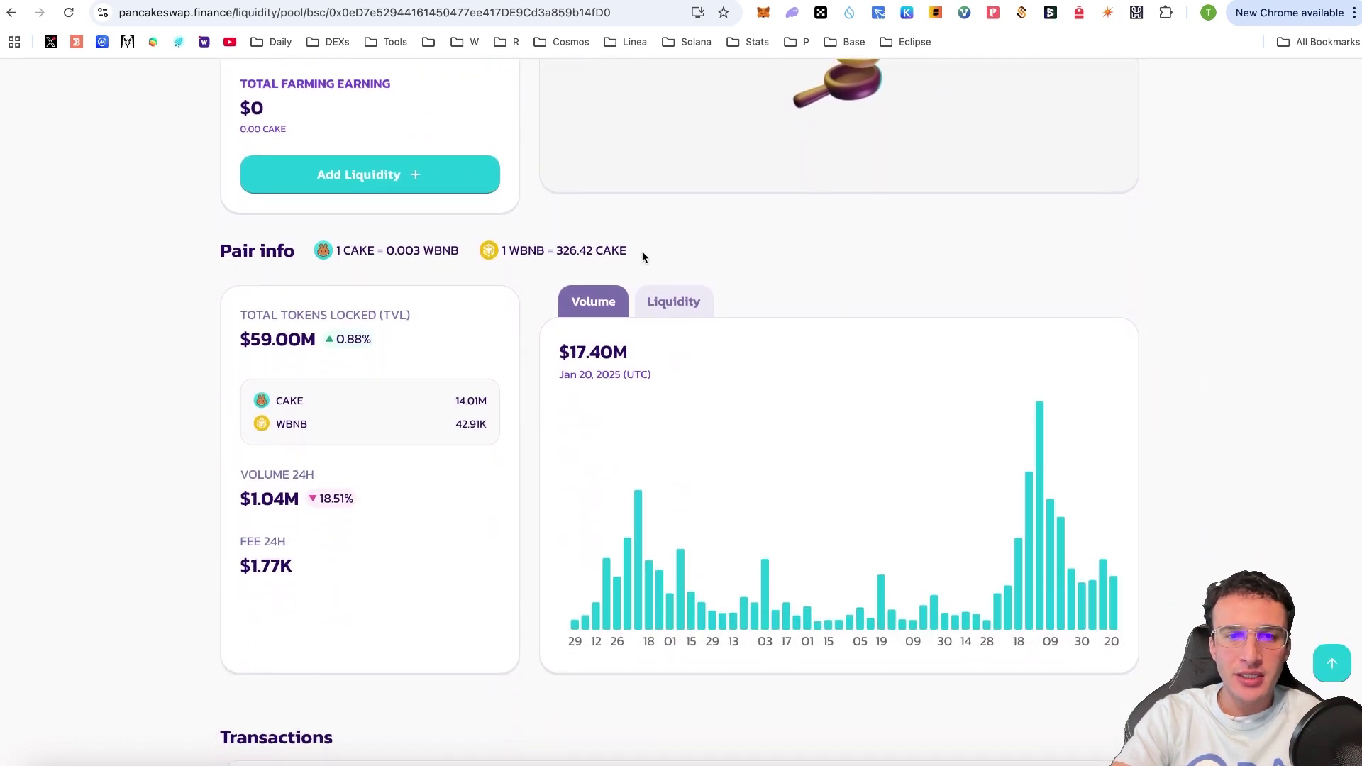
- Review the liquidity chart and the transactions list of the CAKE / WBNB pool
{"action": "left_click", "coordinate": [656, 298]}
{"action": "scroll", "coordinate": [1272, 359], "scroll_direction": "down", "scroll_amount": 4}
{"action": "scroll", "coordinate": [1272, 358], "scroll_direction": "down", "scroll_amount": 5}
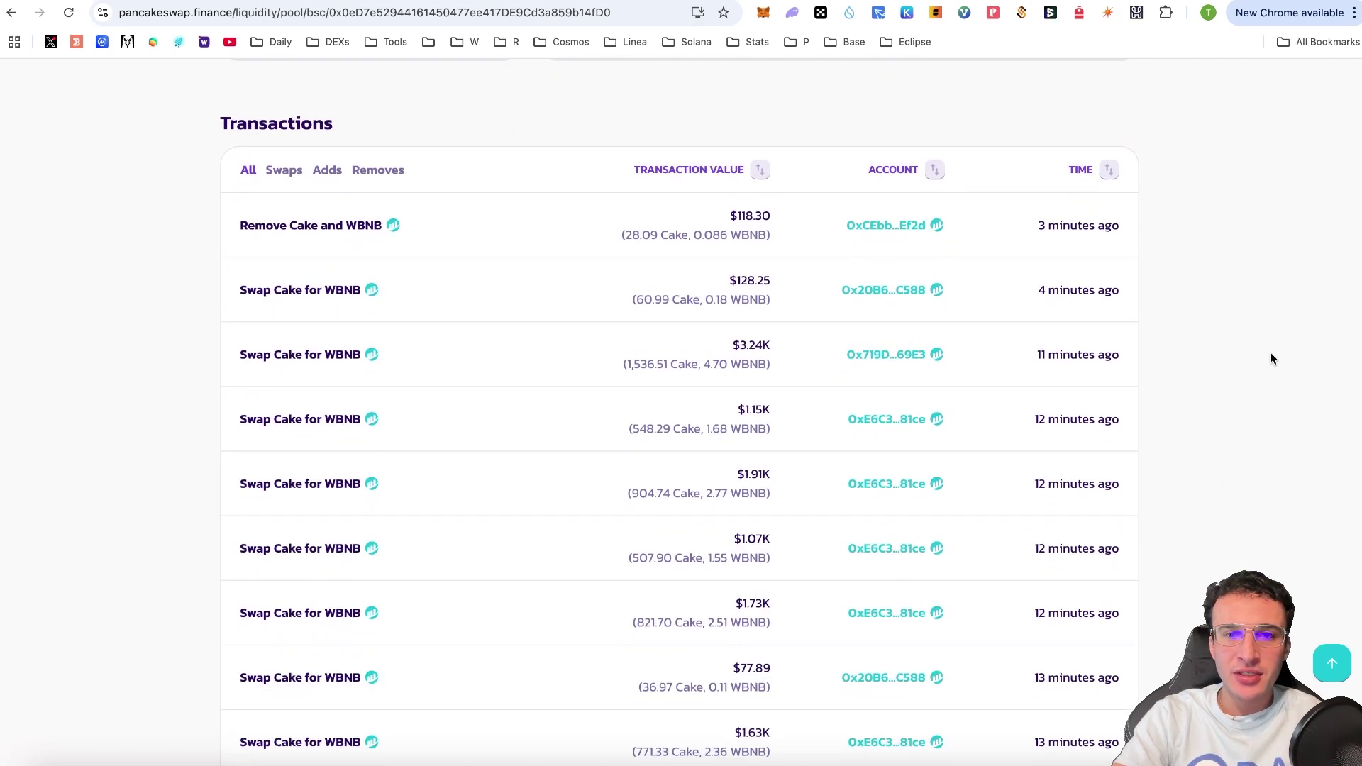
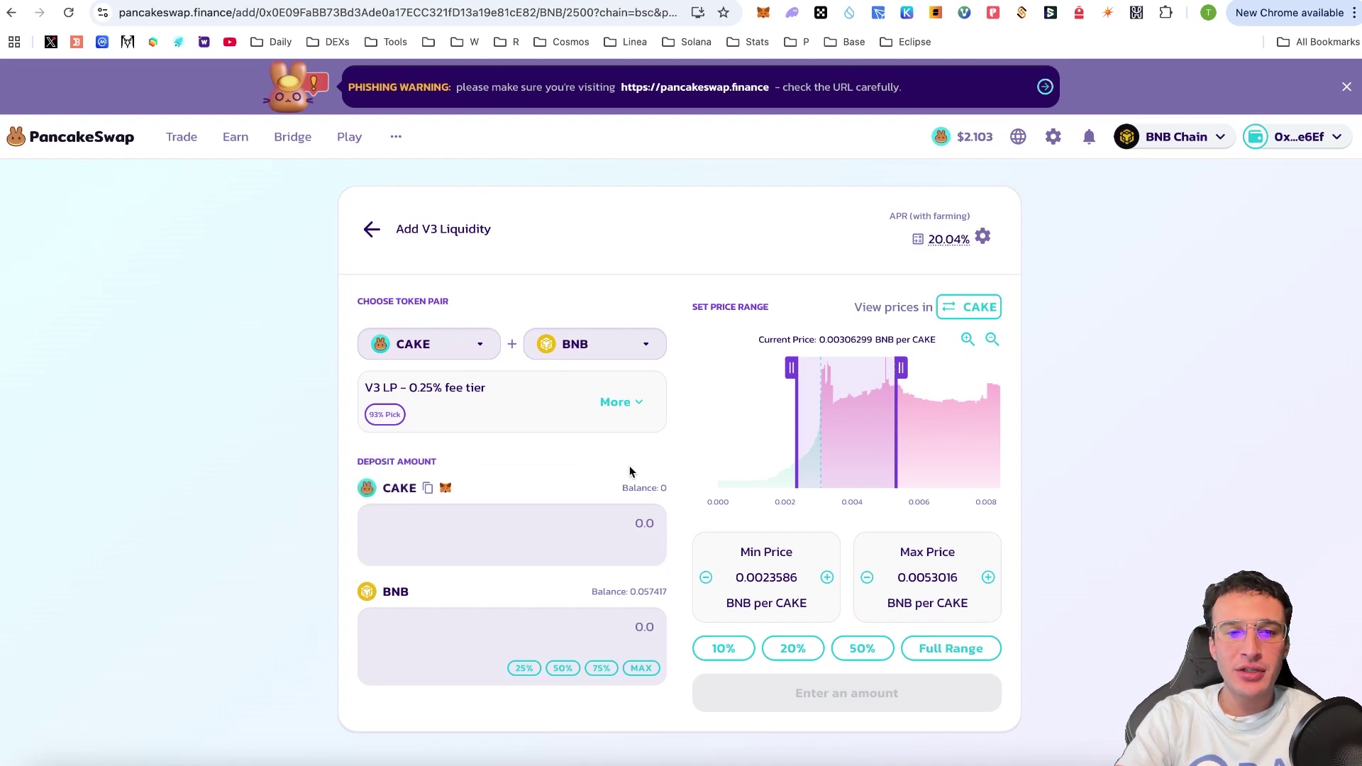
- Open the Swap page and enter 0.005 BNB as the amount to exchange for CAKE
{"action": "mouse_move", "coordinate": [181, 137]}
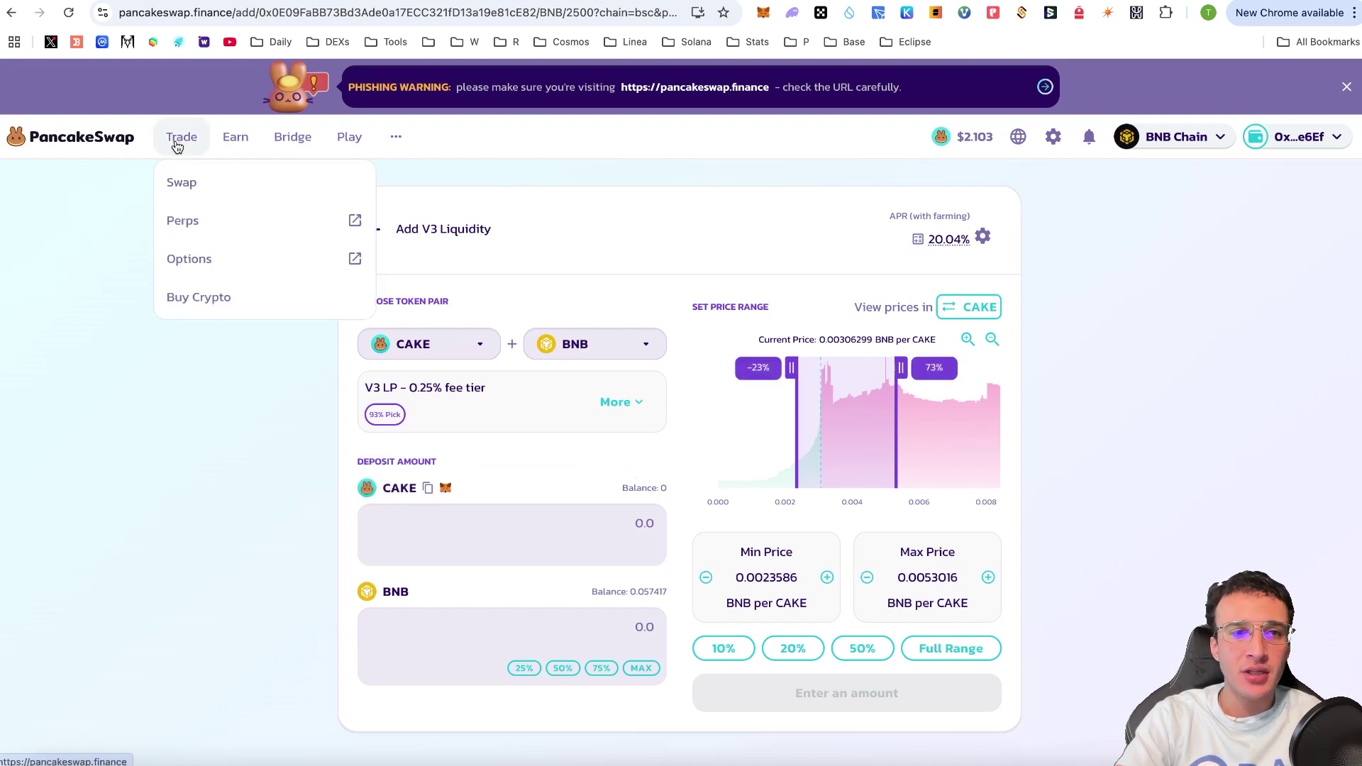
{"action": "left_click", "coordinate": [186, 179]}
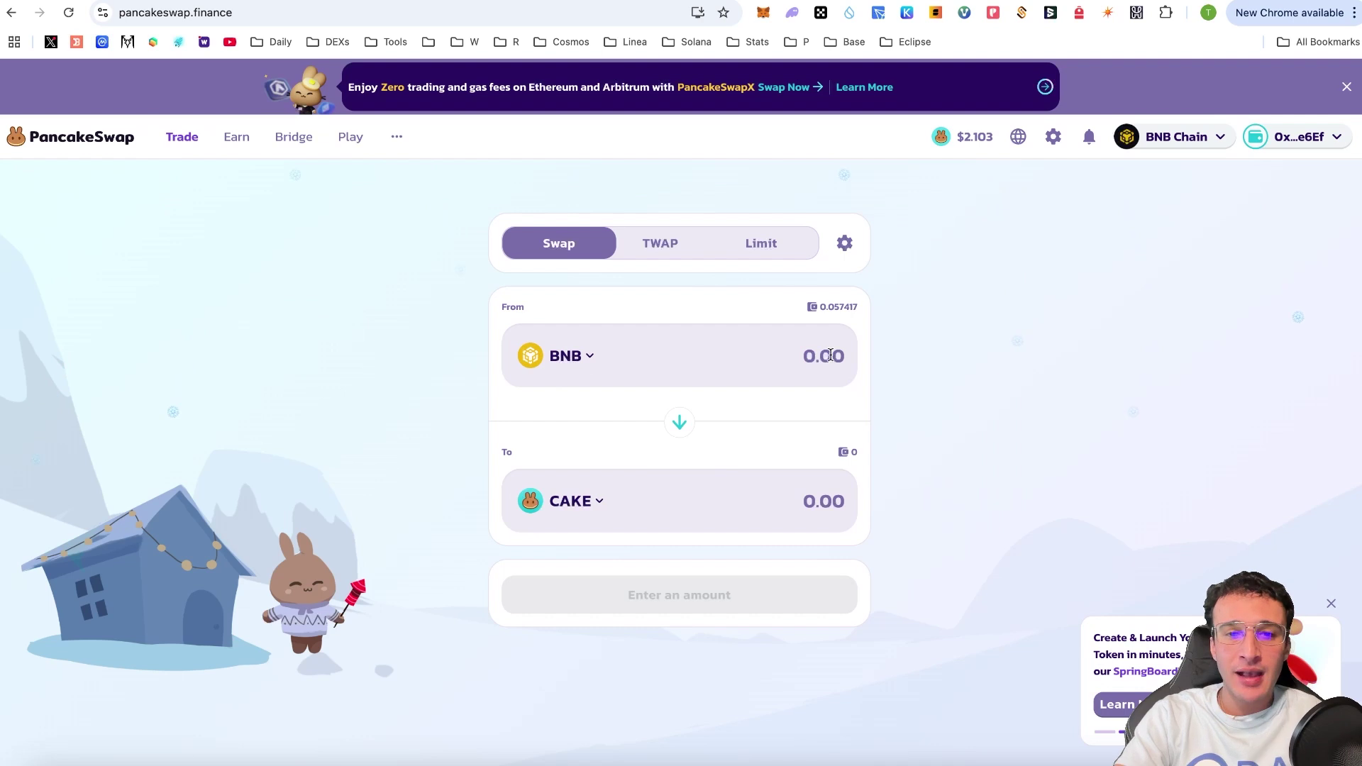
{"action": "left_click", "coordinate": [808, 359]}
{"action": "type", "text": "0.0"}
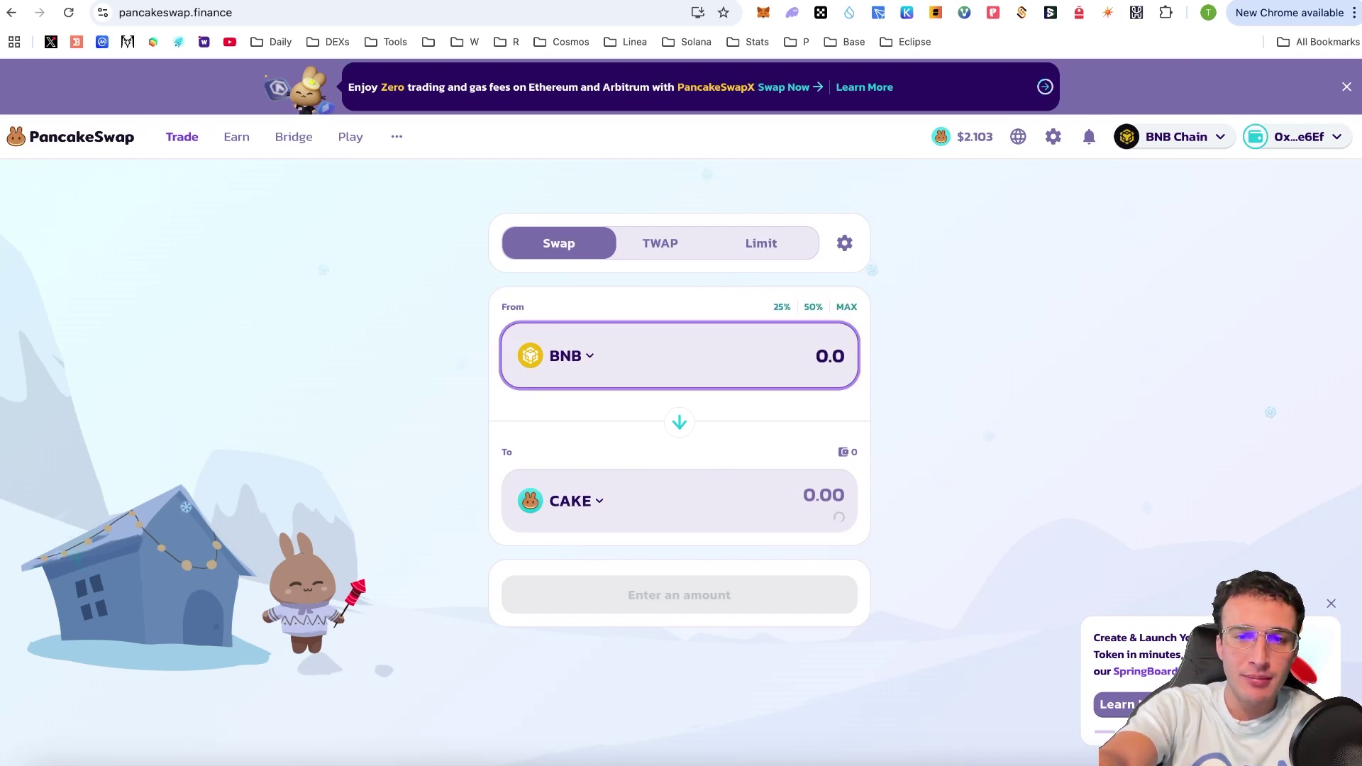
{"action": "type", "text": "05"}
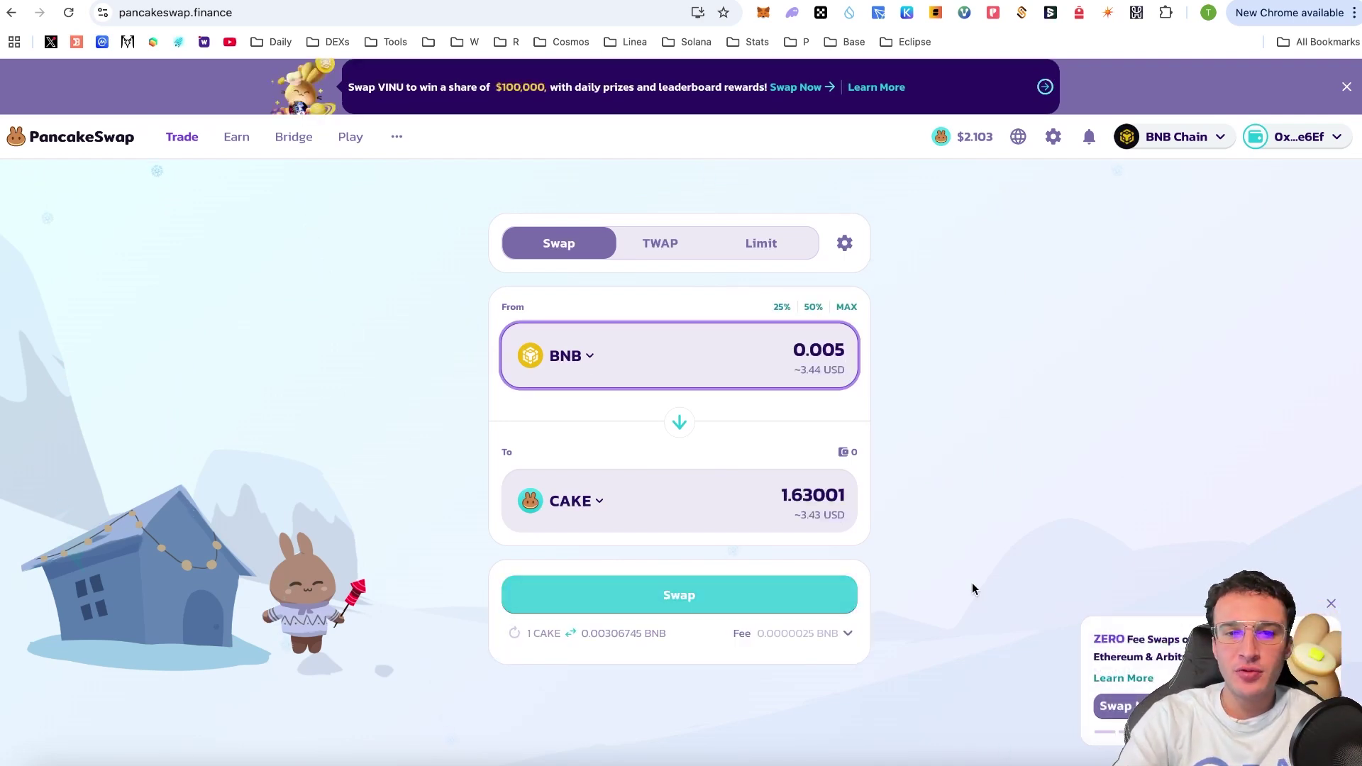
- Submit the swap of 0.005 BNB to CAKE, approve it in the wallet and dismiss the transaction notice
{"action": "left_click", "coordinate": [739, 598]}
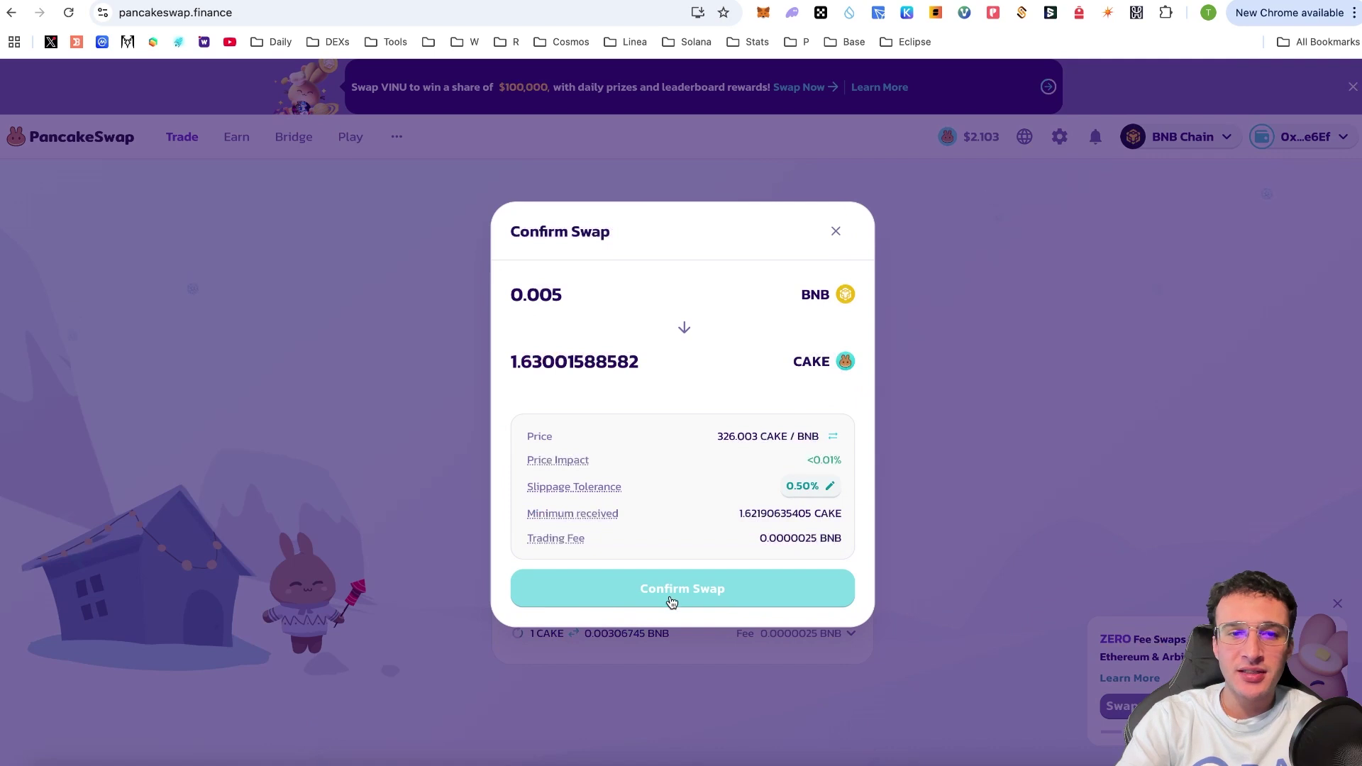
{"action": "left_click", "coordinate": [749, 602]}
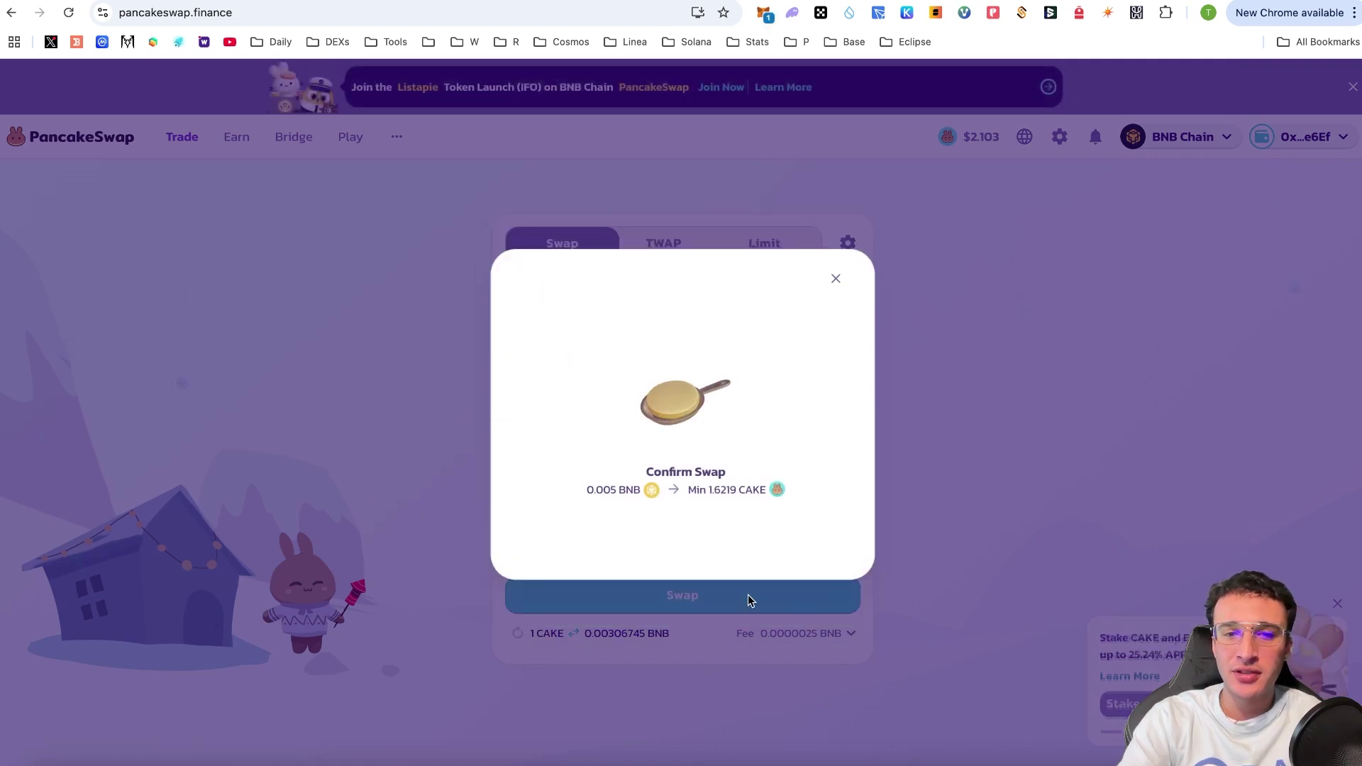
{"action": "left_click", "coordinate": [1304, 430]}
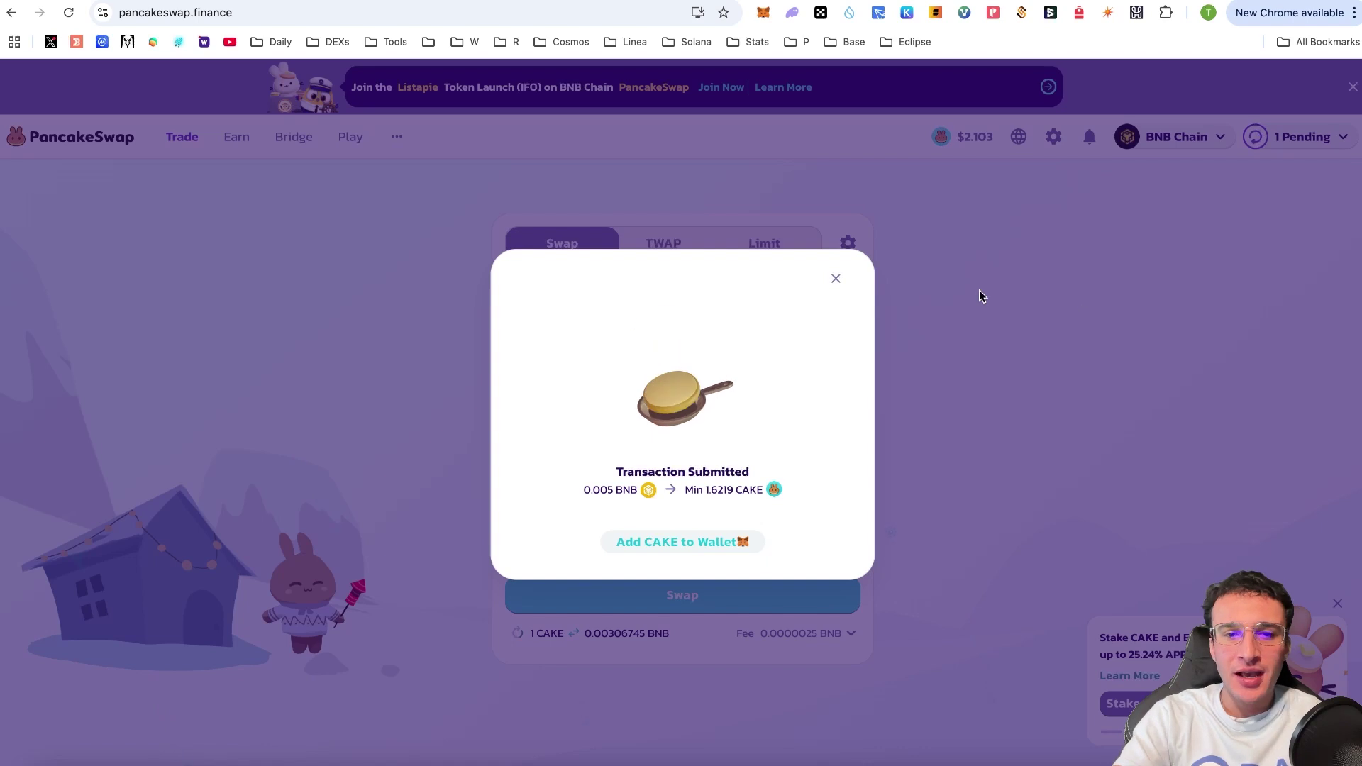
{"action": "left_click", "coordinate": [1000, 369]}
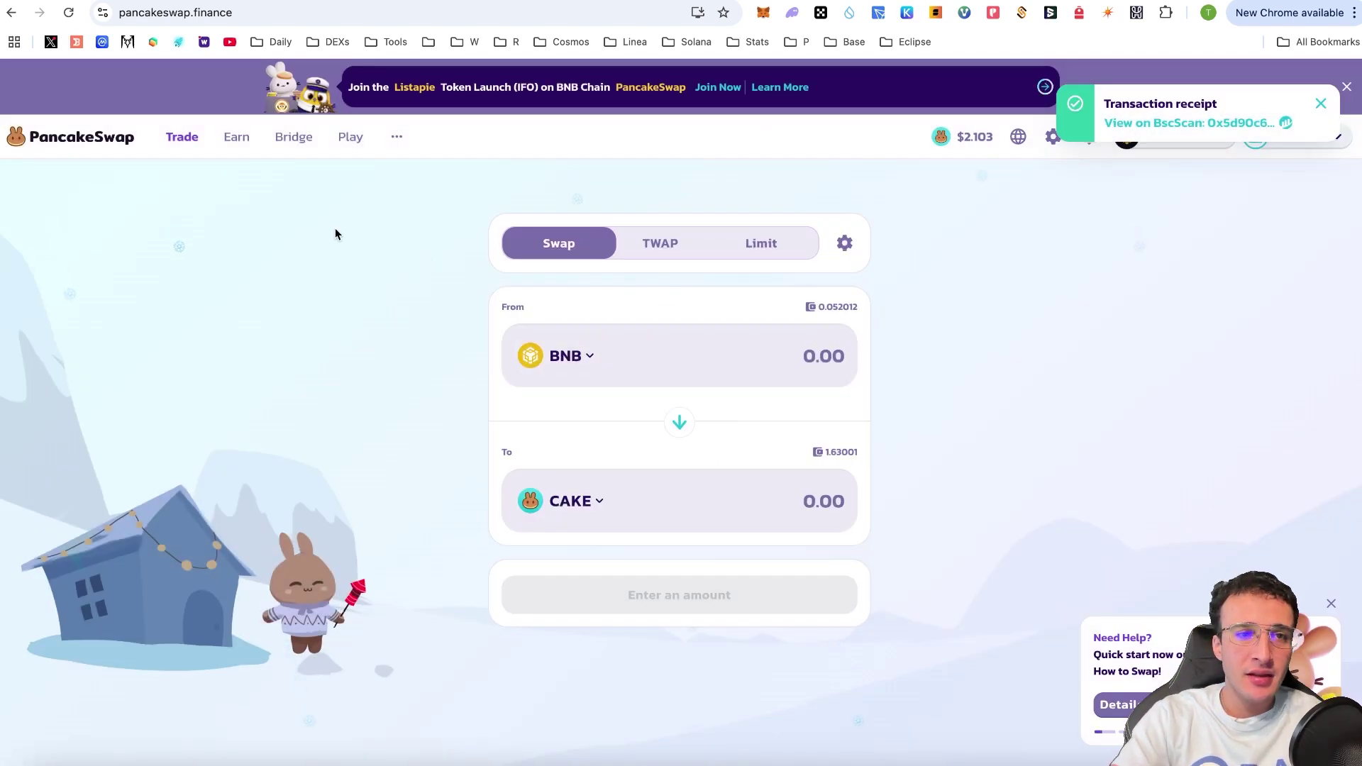
- Return to the liquidity pools, open the CAKE / WBNB V2 pool and start adding liquidity to it
{"action": "left_click", "coordinate": [244, 142]}
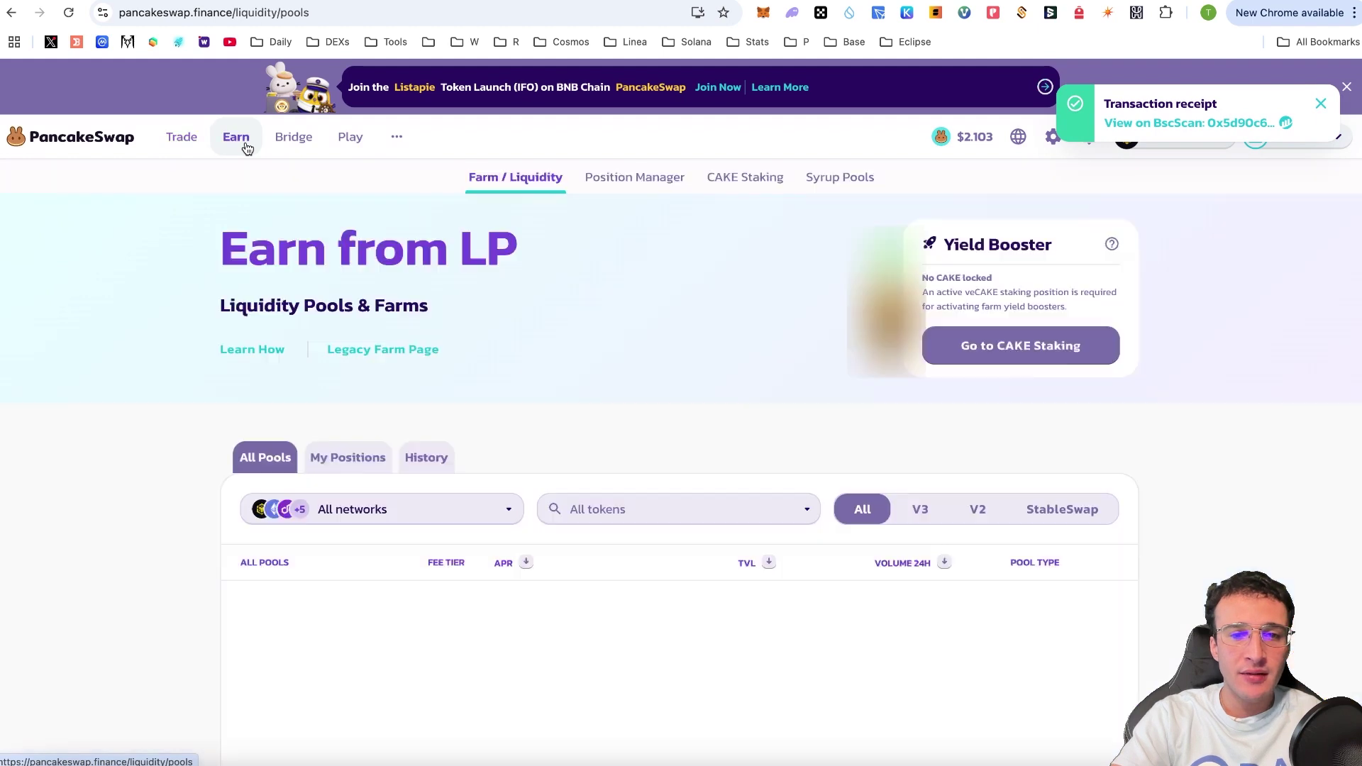
{"action": "scroll", "coordinate": [806, 337], "scroll_direction": "down", "scroll_amount": 3}
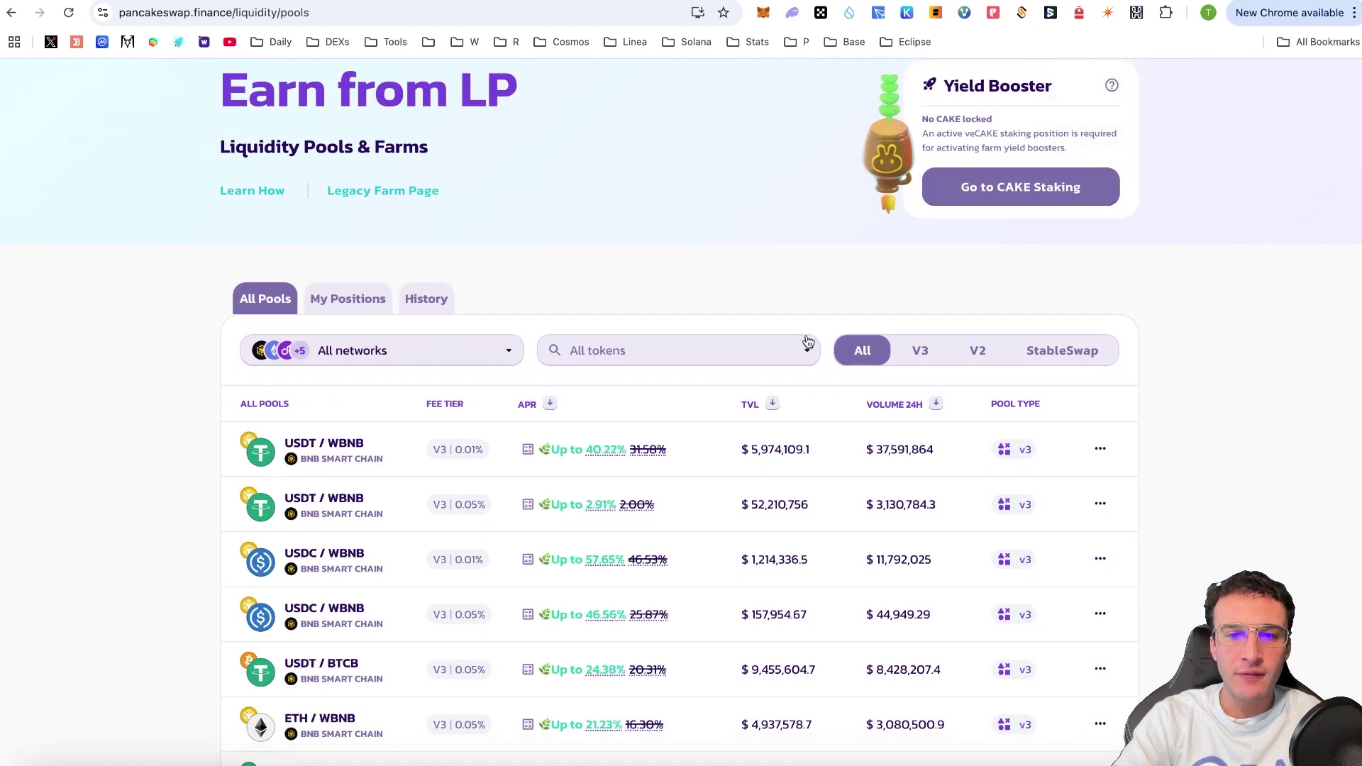
{"action": "left_click", "coordinate": [381, 396]}
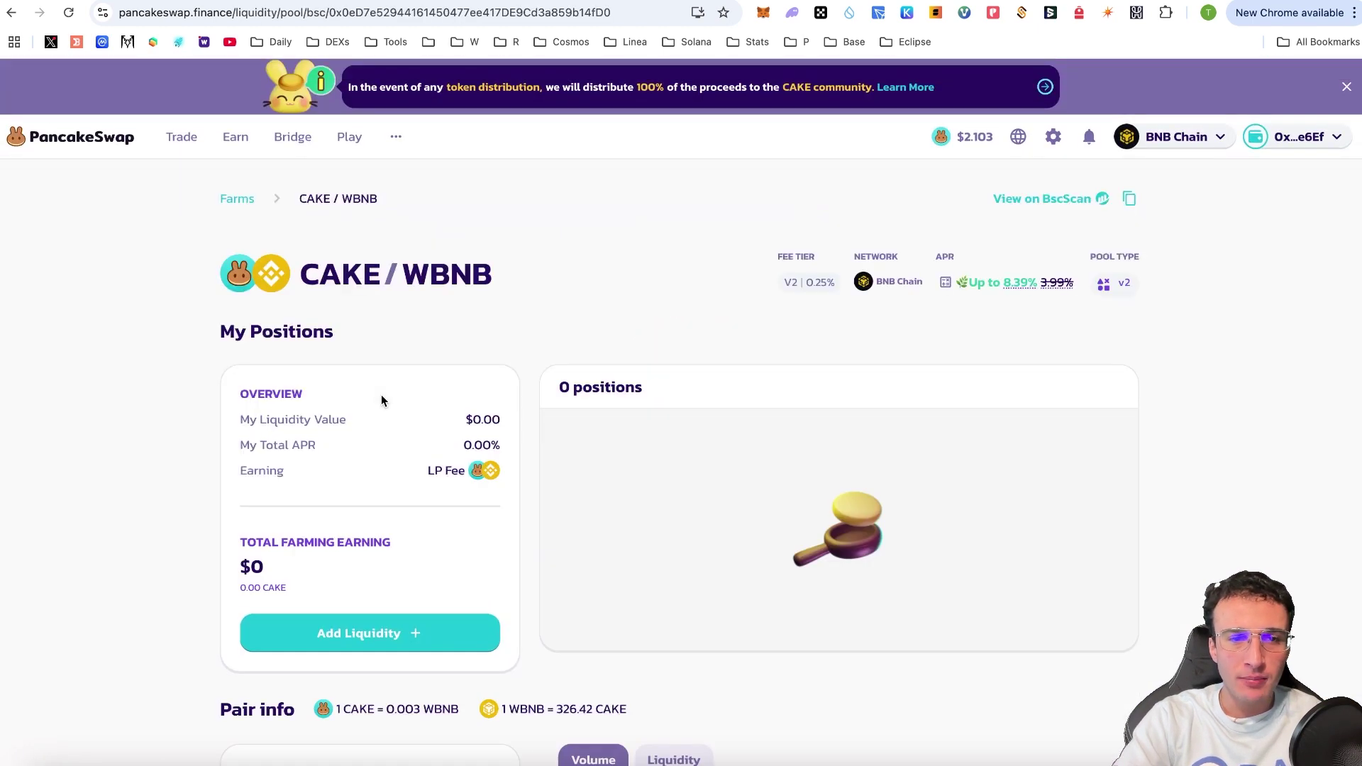
{"action": "left_click", "coordinate": [413, 627]}
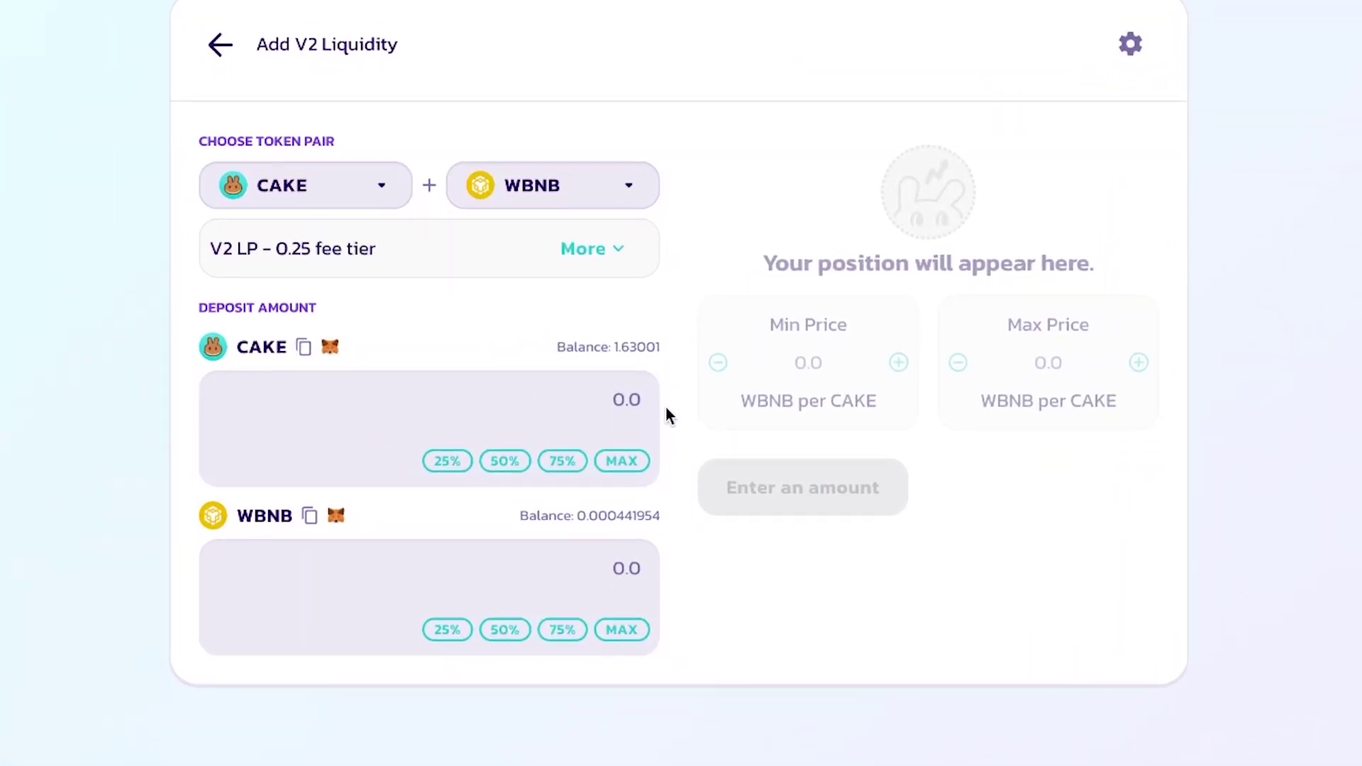
- Replace WBNB with BNB in the token pair and check the fee tier options, keeping the 0.25% V3 tier
{"action": "left_click", "coordinate": [591, 196]}
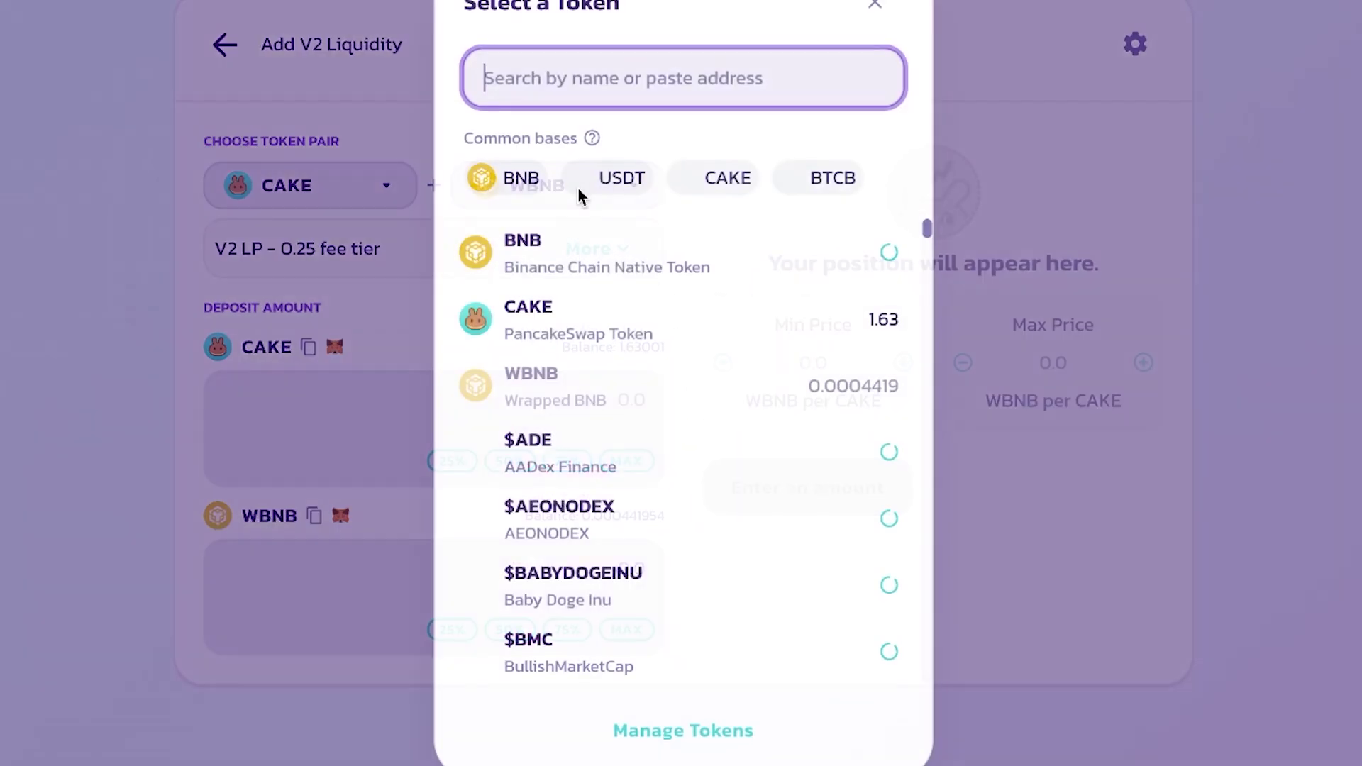
{"action": "left_click", "coordinate": [559, 249]}
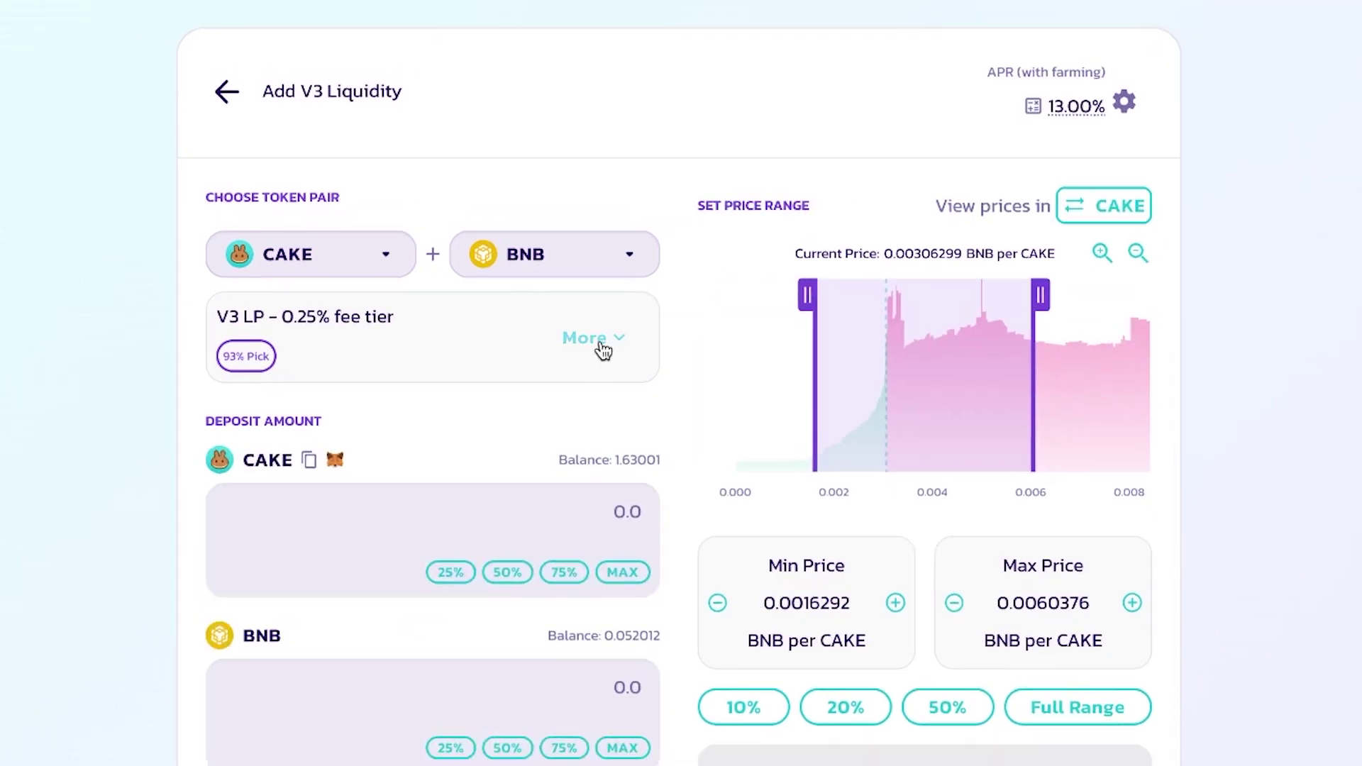
{"action": "left_click", "coordinate": [609, 341]}
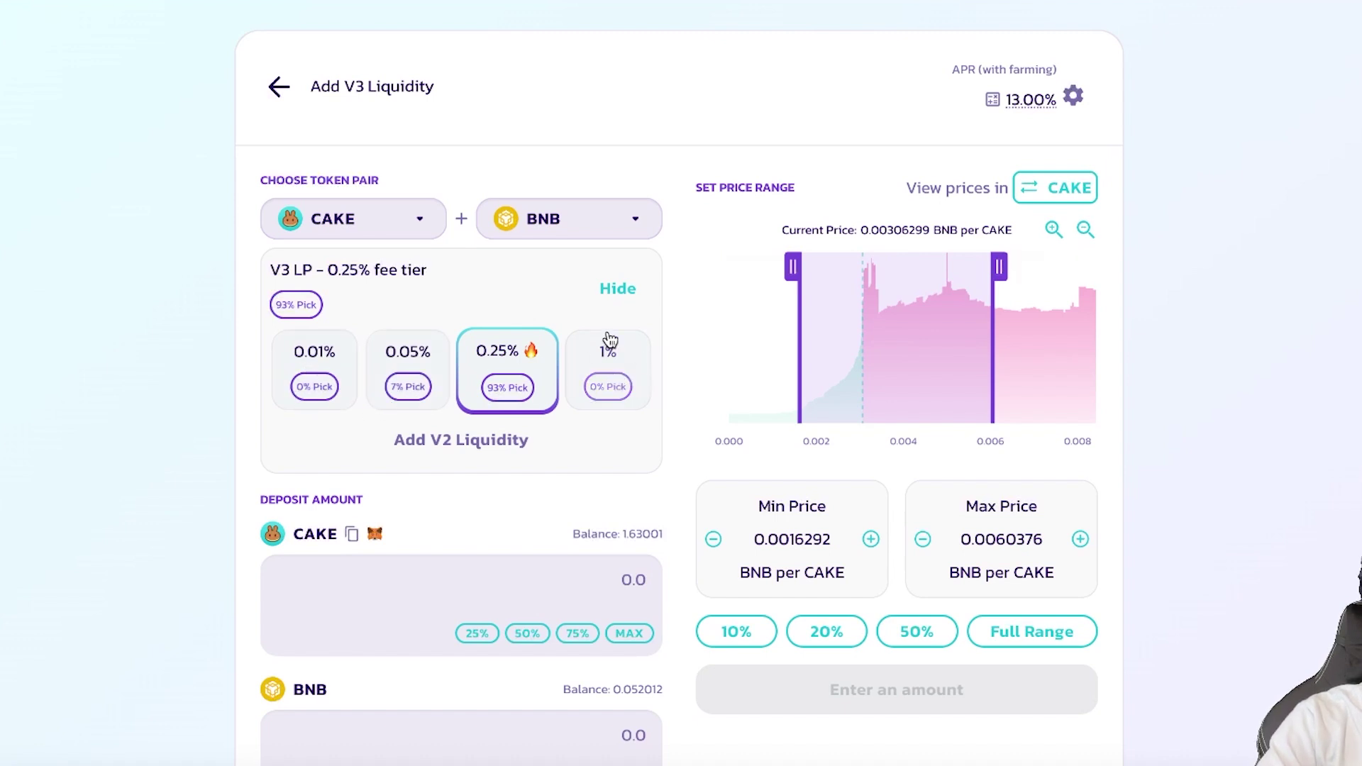
{"action": "left_click", "coordinate": [620, 291]}
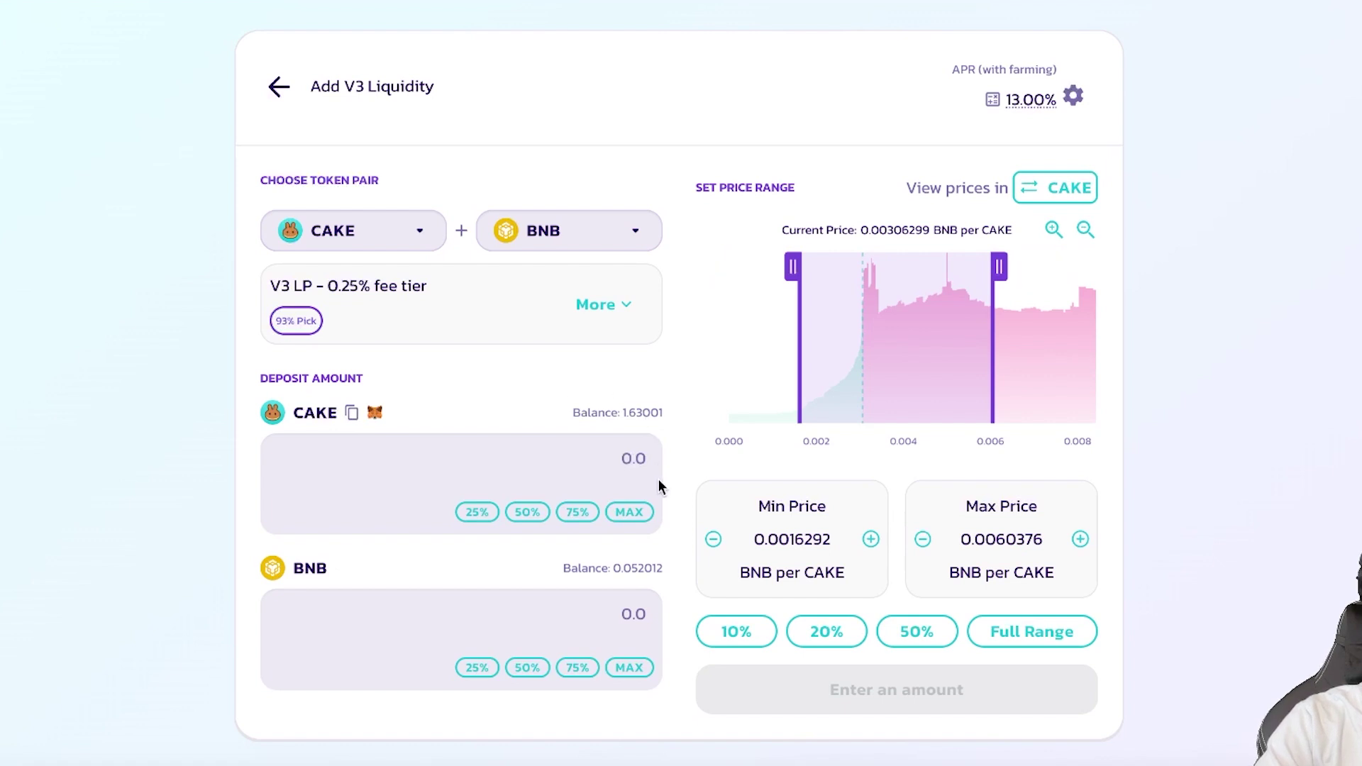
- Set the deposit to the maximum CAKE balance and enable CAKE spending, approving the spending cap request in the wallet
{"action": "left_click", "coordinate": [631, 512]}
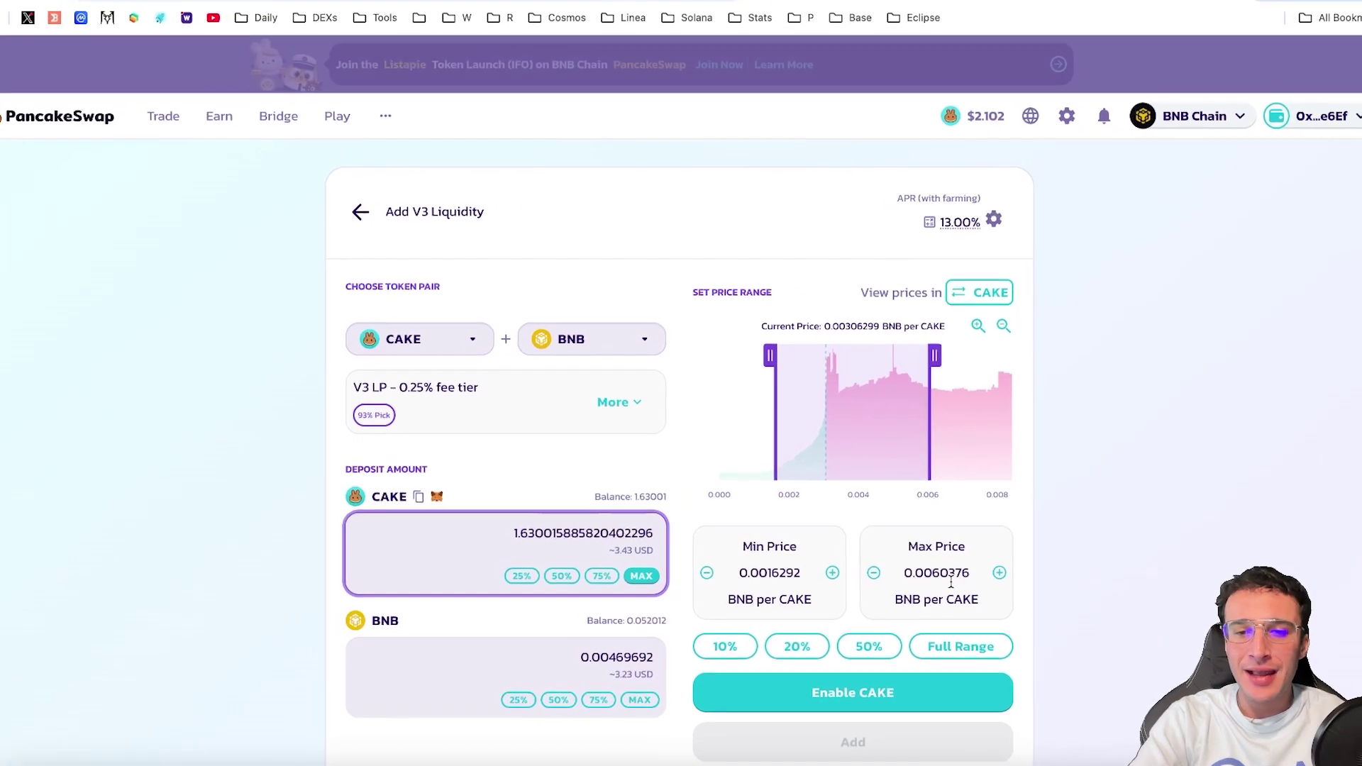
{"action": "scroll", "coordinate": [1041, 585], "scroll_direction": "down", "scroll_amount": 2}
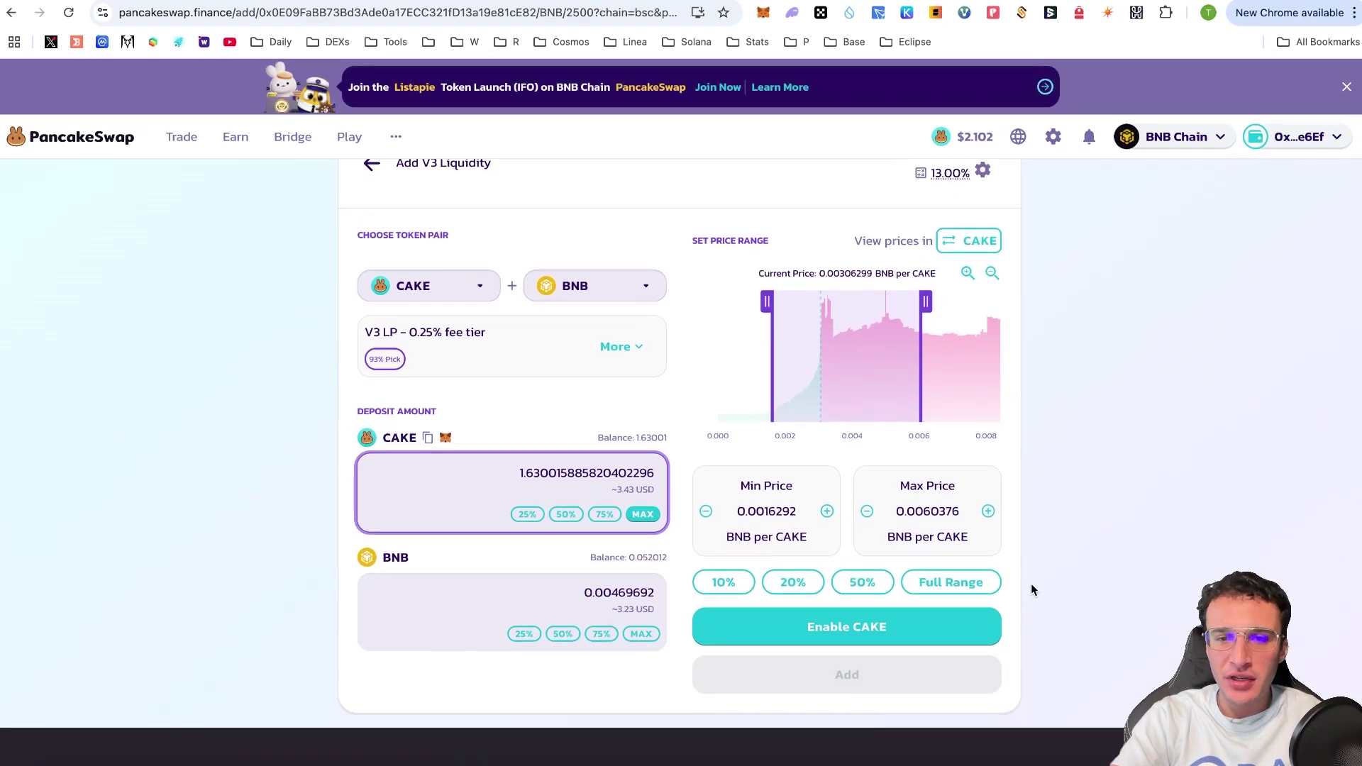
{"action": "left_click", "coordinate": [908, 596]}
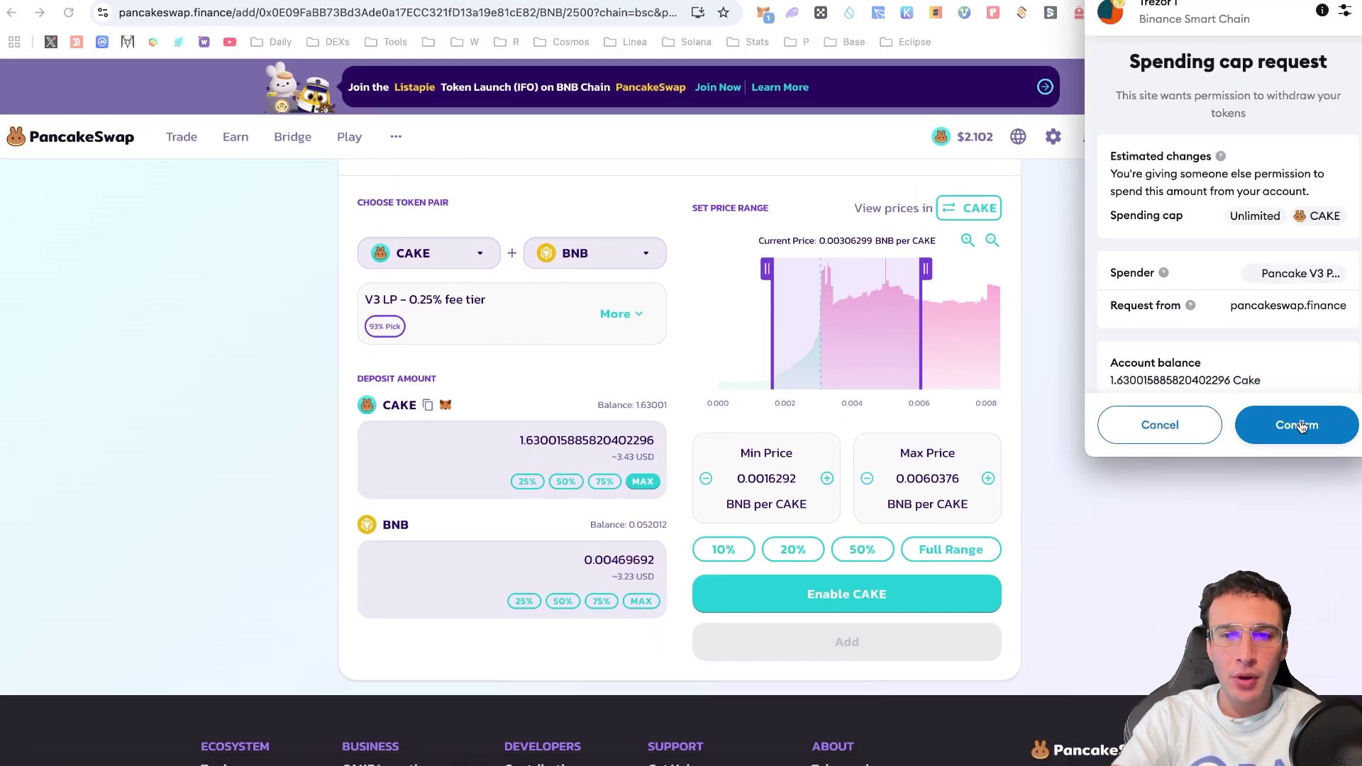
{"action": "left_click", "coordinate": [1299, 422]}
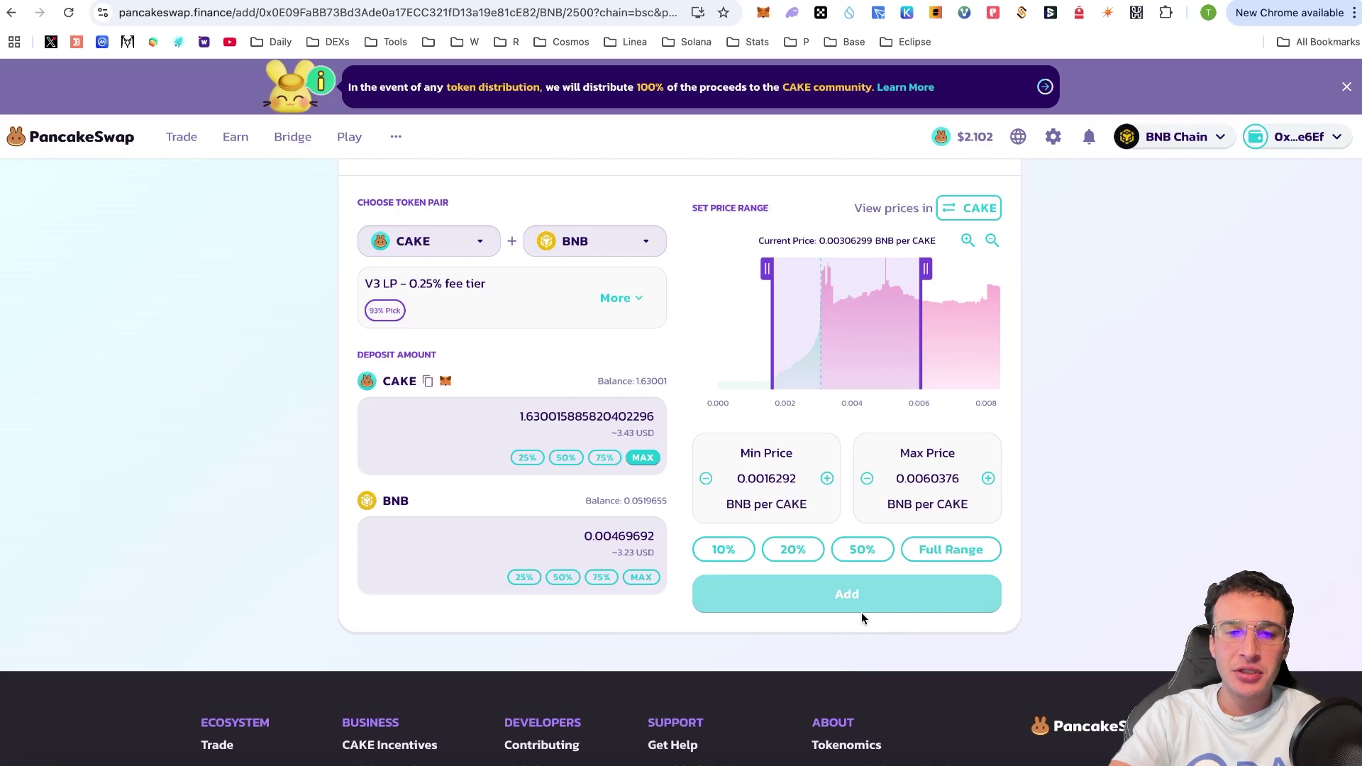
- Add the CAKE and BNB deposit to the V3 pool, approve the transaction in the wallet and dismiss the notice
{"action": "left_click", "coordinate": [862, 604]}
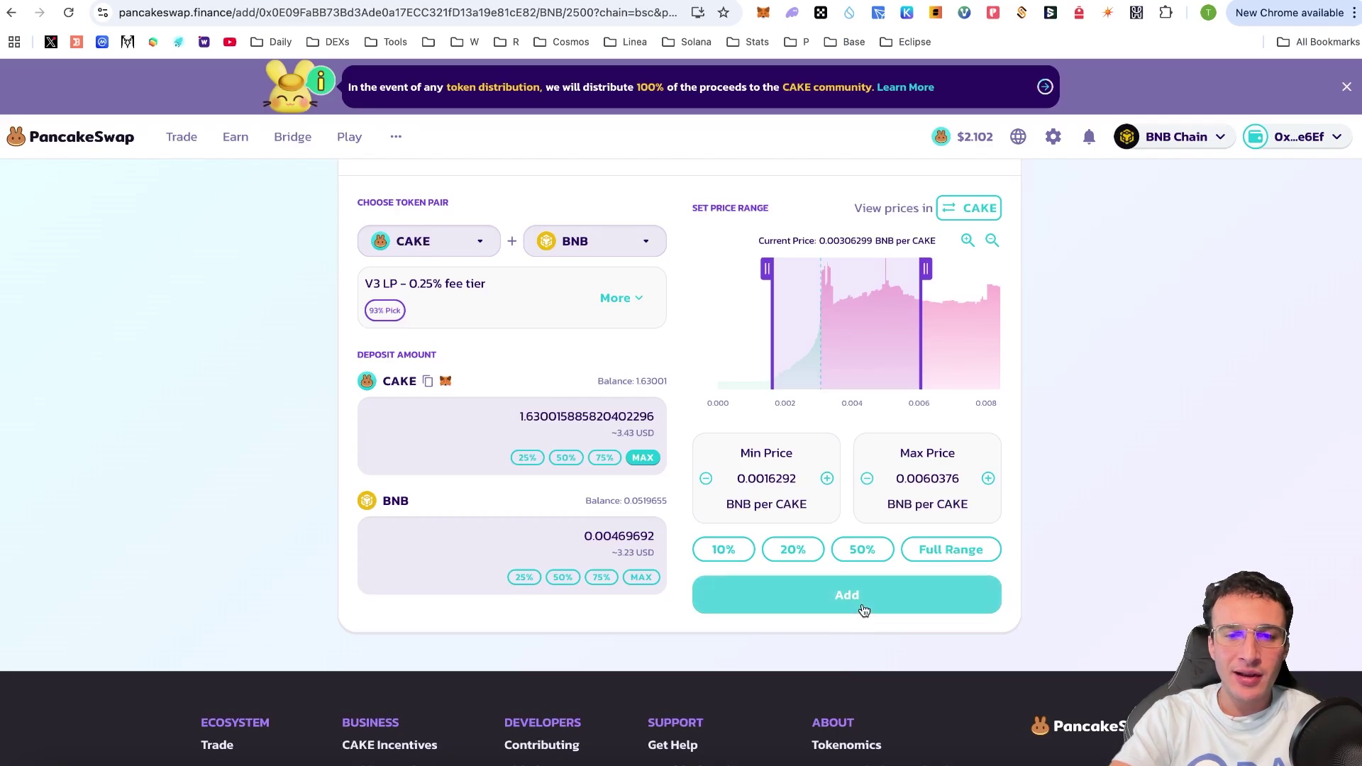
{"action": "left_click", "coordinate": [705, 651]}
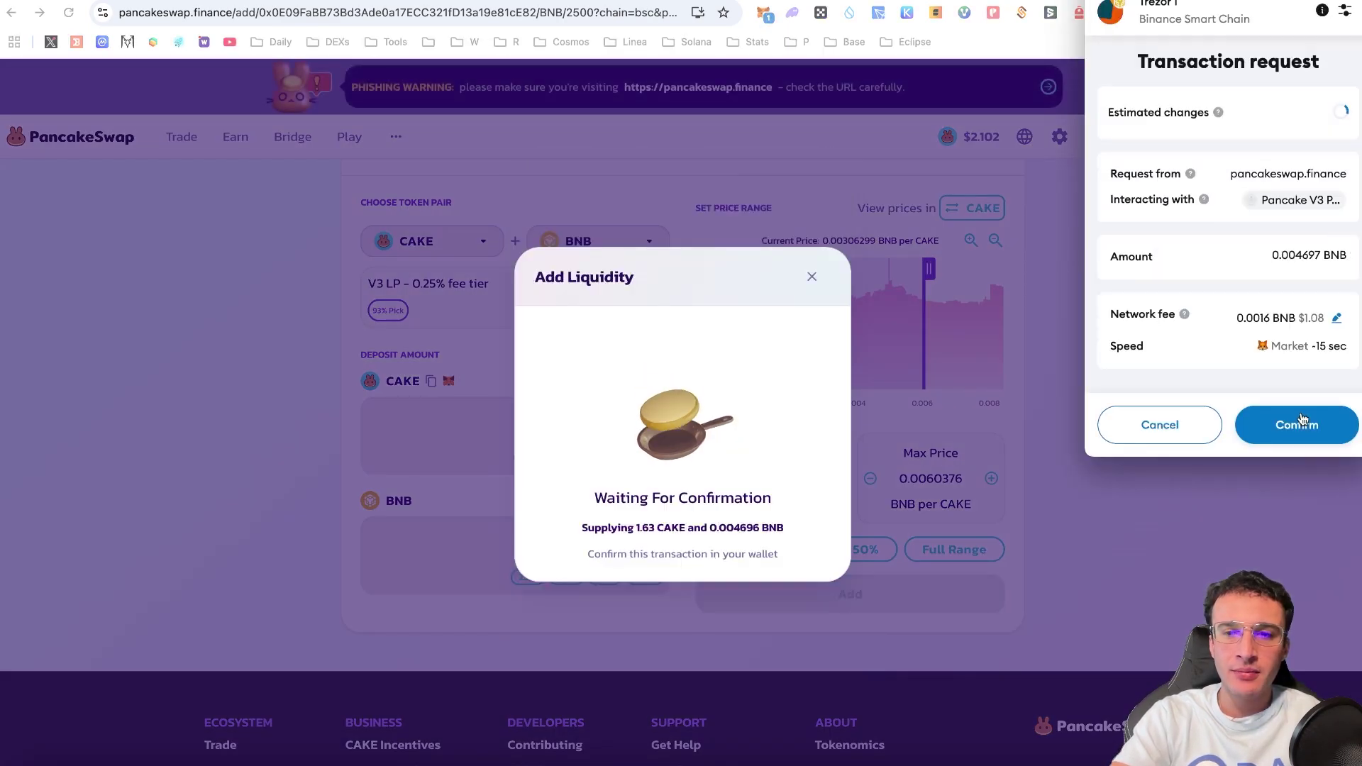
{"action": "left_click", "coordinate": [1287, 423]}
{"action": "left_click", "coordinate": [1073, 449]}
{"action": "scroll", "coordinate": [1073, 454], "scroll_direction": "up", "scroll_amount": 2}
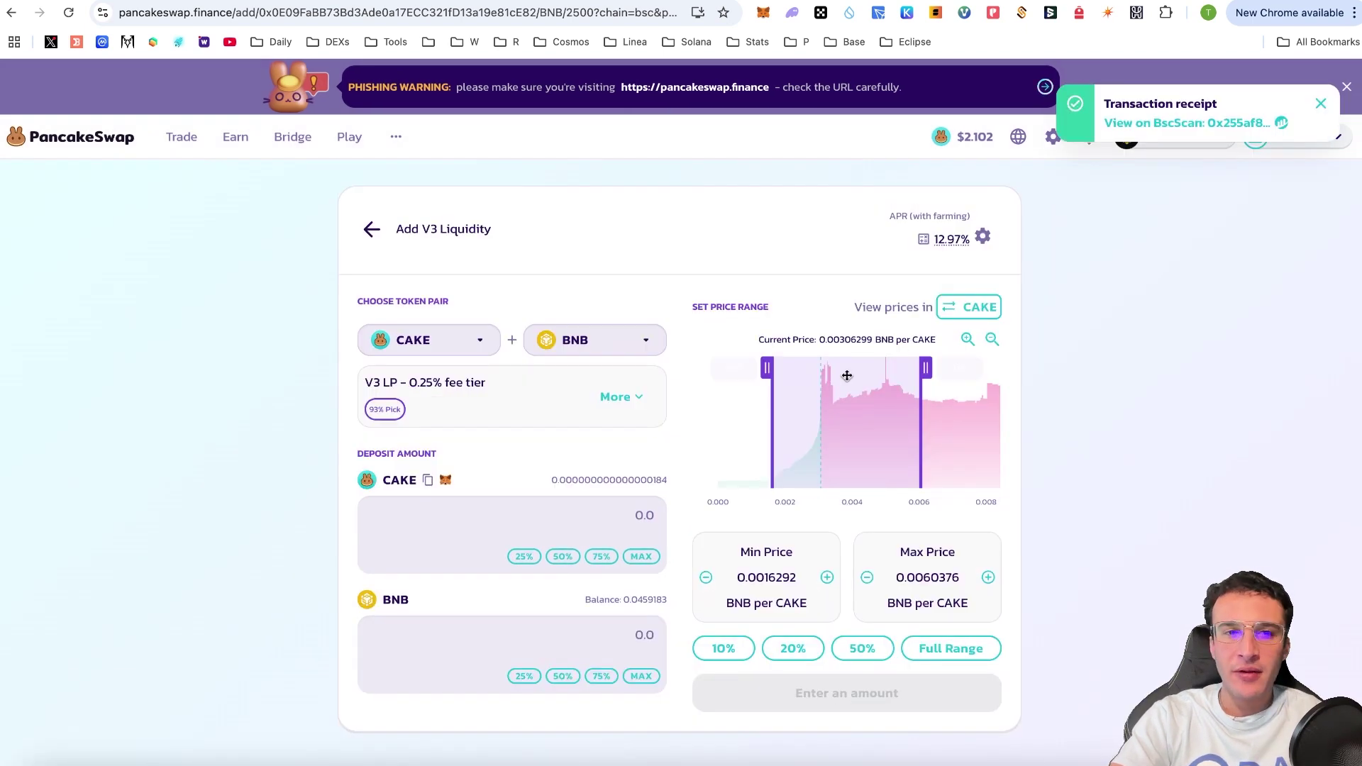
- Go back to My Positions and stake the CAKE / BNB LP position, approving the transfer request in the wallet
{"action": "left_click", "coordinate": [370, 230]}
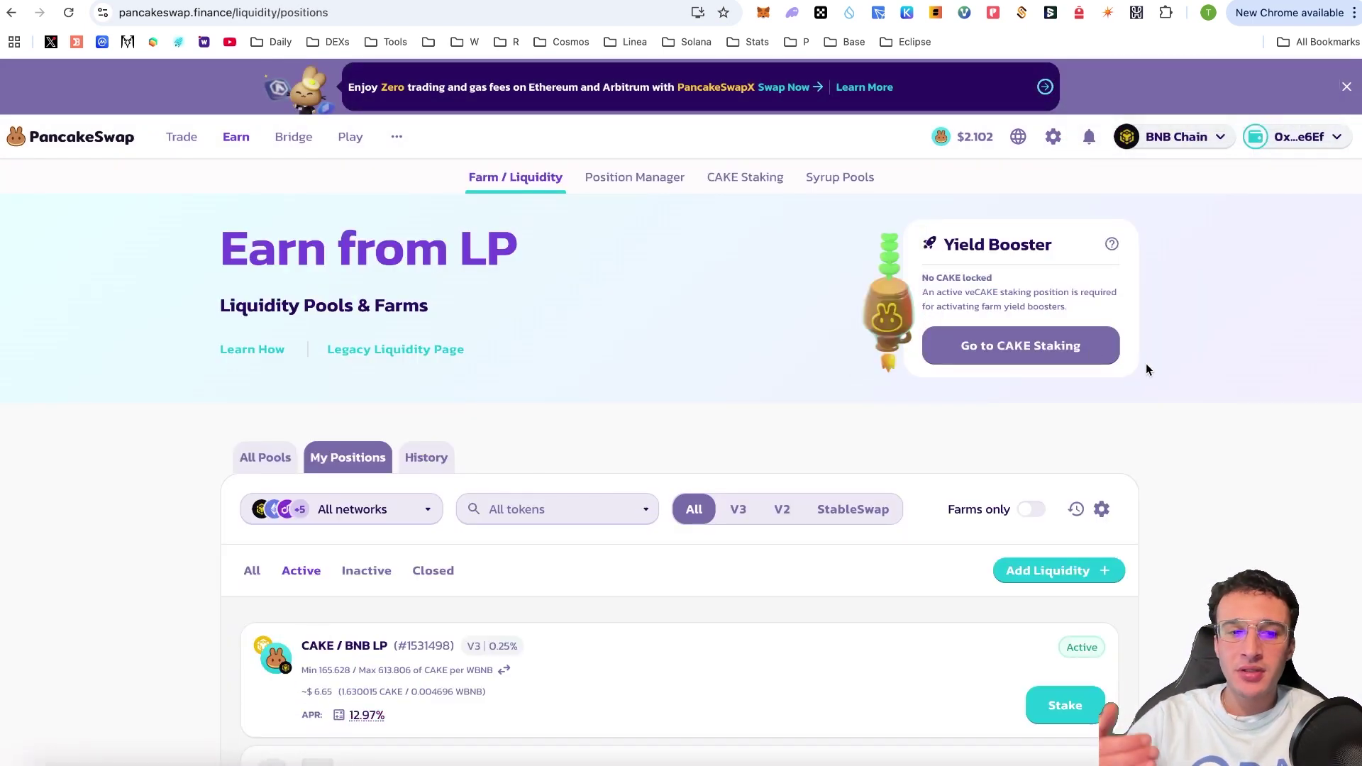
{"action": "scroll", "coordinate": [1146, 370], "scroll_direction": "down", "scroll_amount": 2}
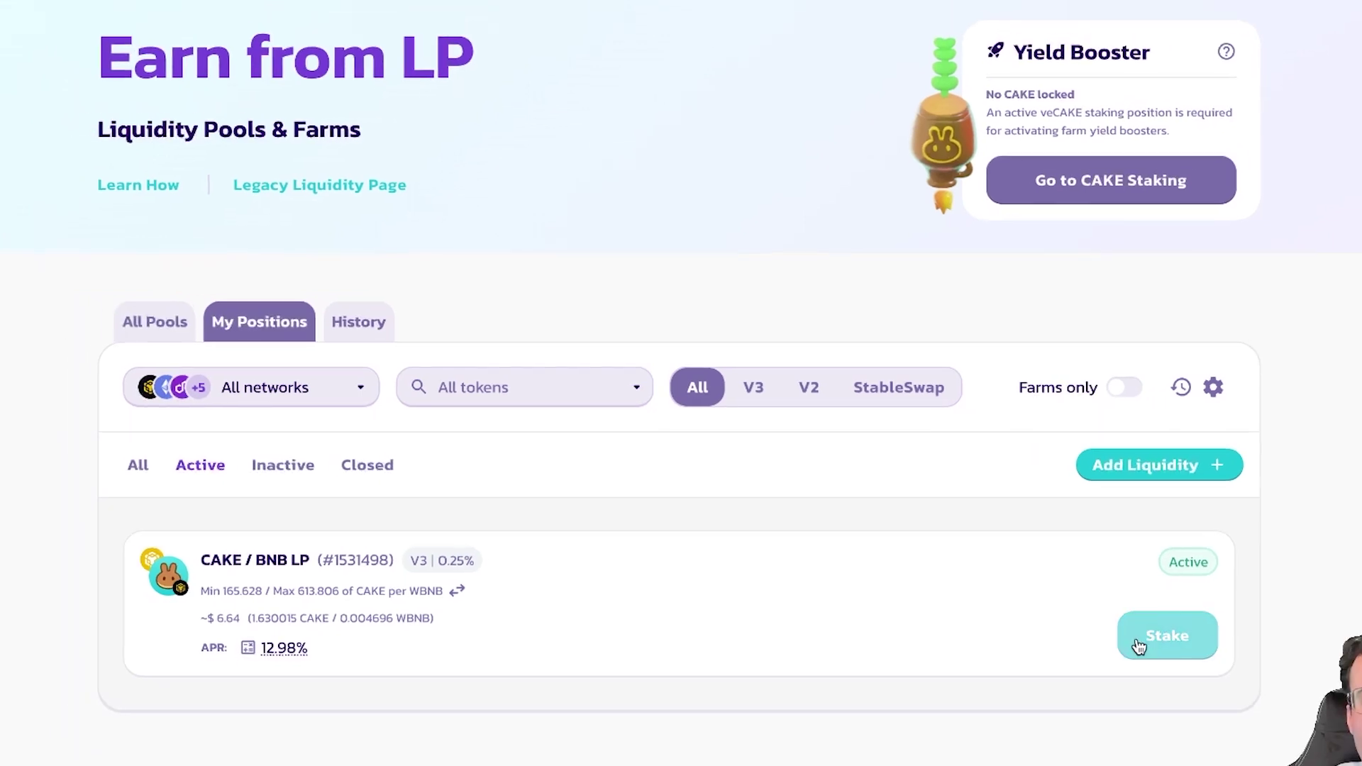
{"action": "left_click", "coordinate": [1115, 616]}
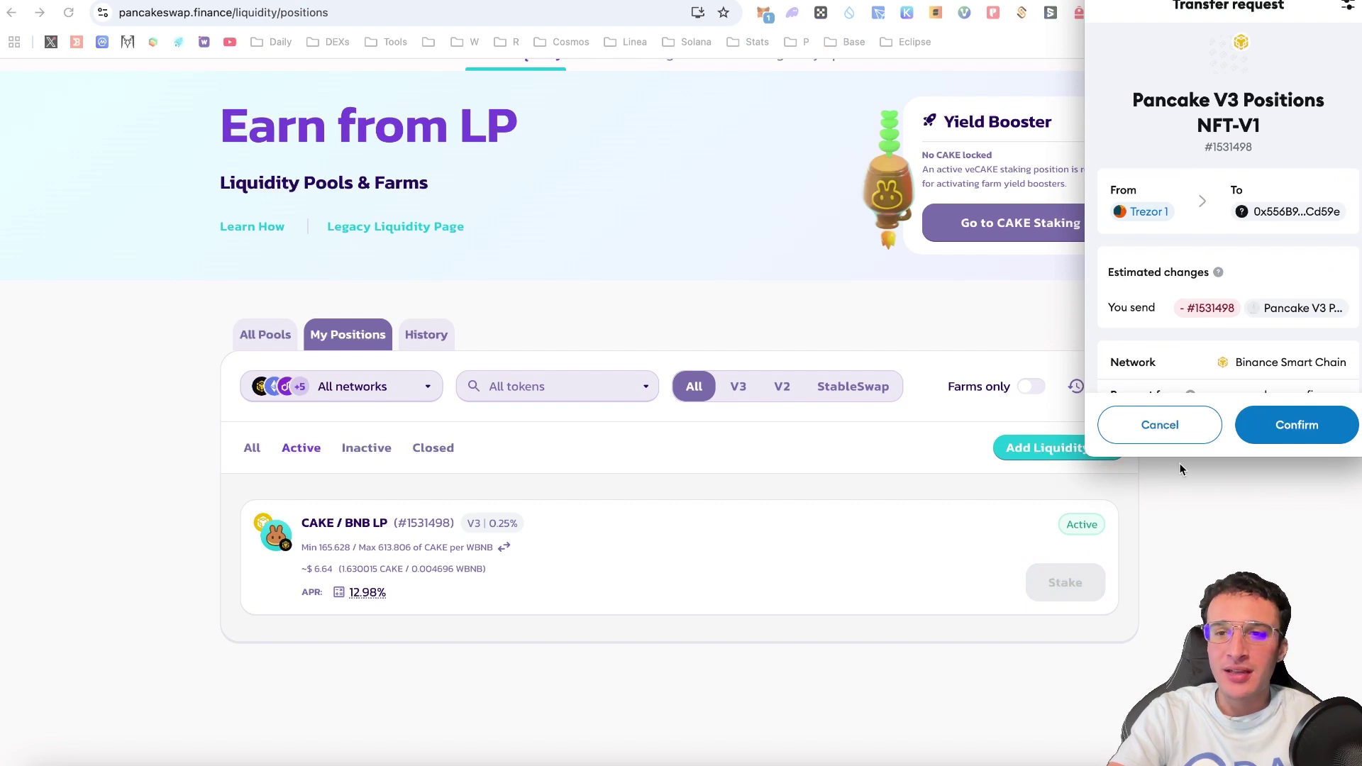
{"action": "scroll", "coordinate": [1257, 342], "scroll_direction": "down", "scroll_amount": 3}
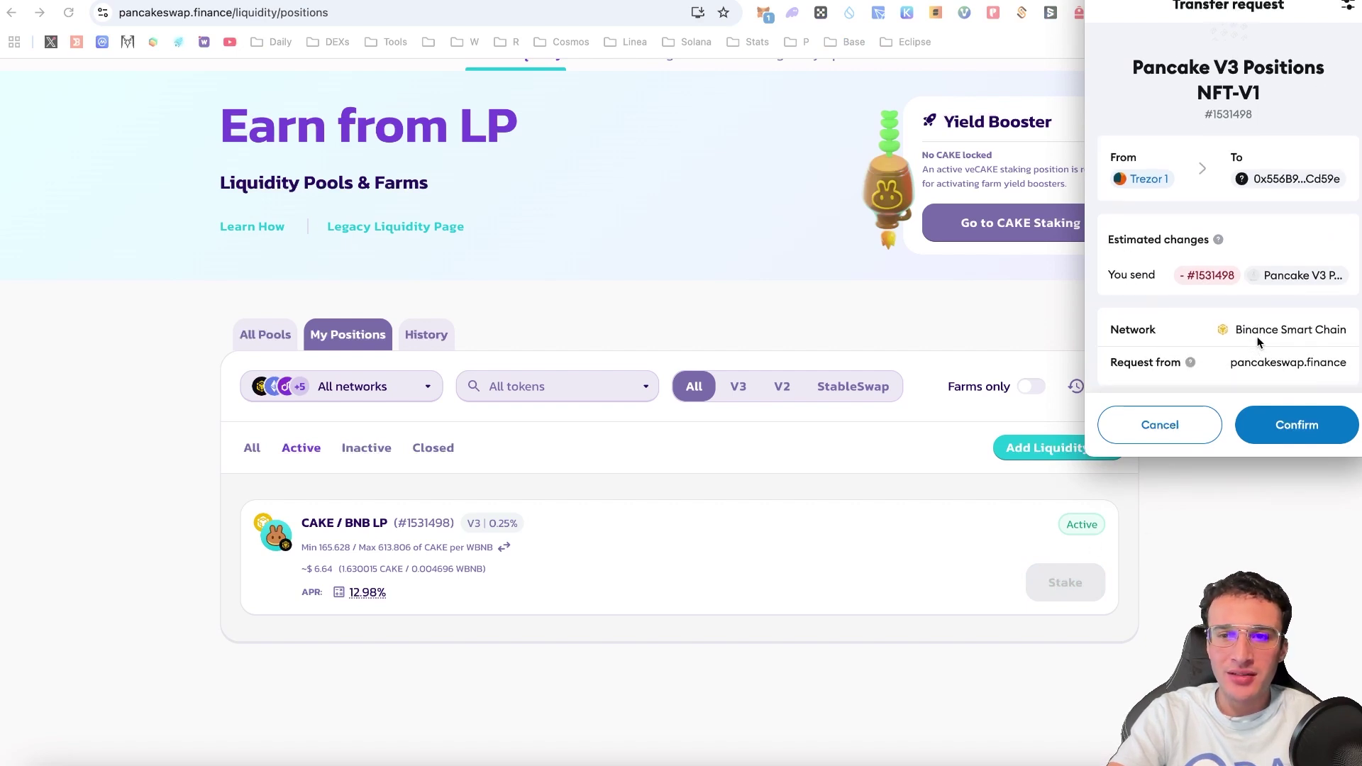
{"action": "left_click", "coordinate": [1290, 426]}
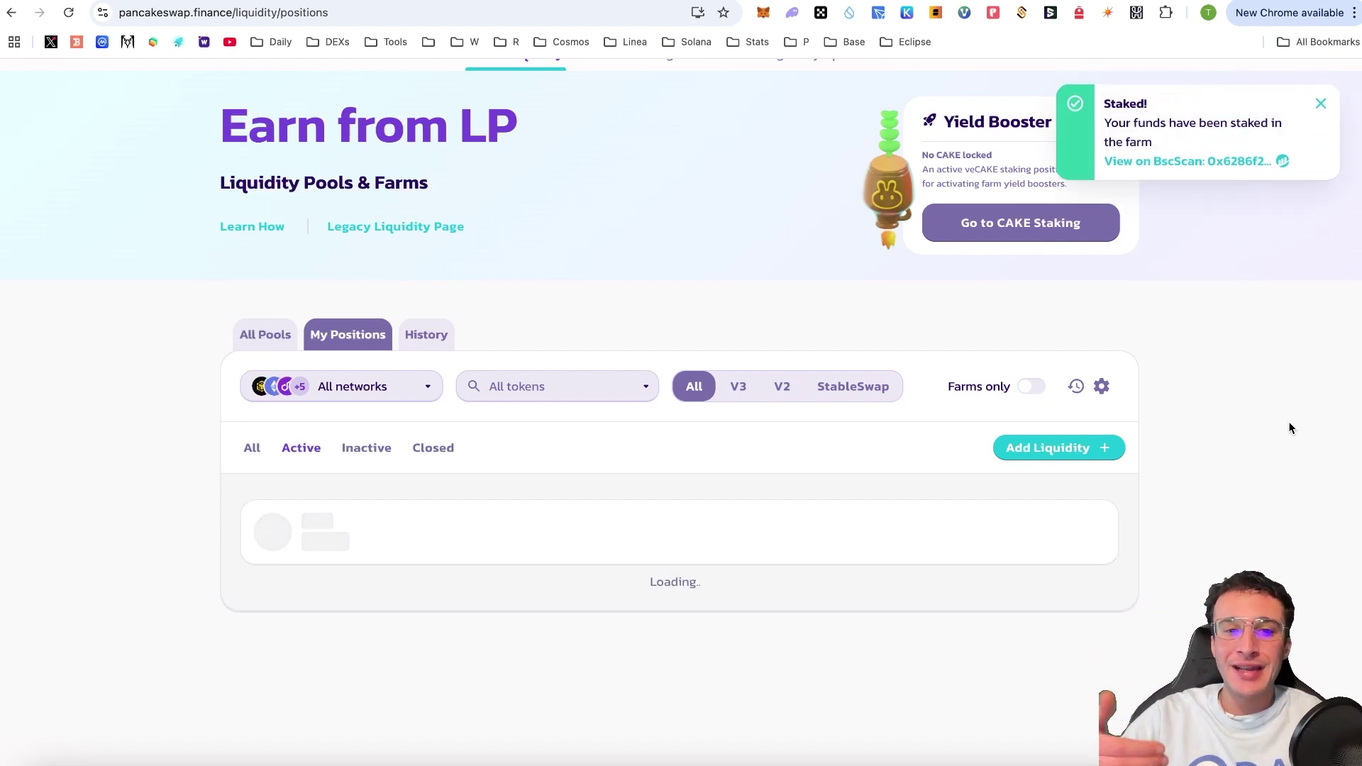
- View the unstaking options of the CAKE / BNB LP position and close them without unstaking
{"action": "scroll", "coordinate": [931, 672], "scroll_direction": "up", "scroll_amount": 1}
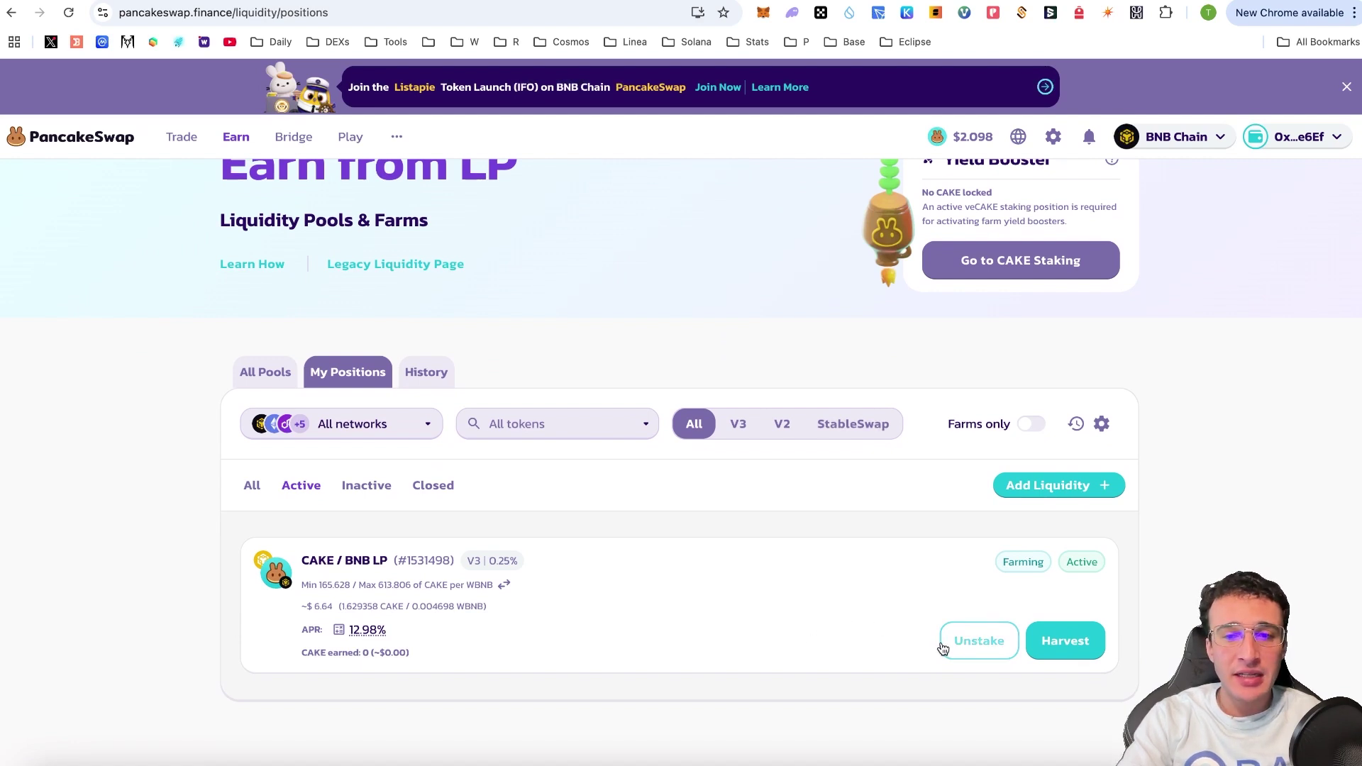
{"action": "left_click", "coordinate": [975, 645]}
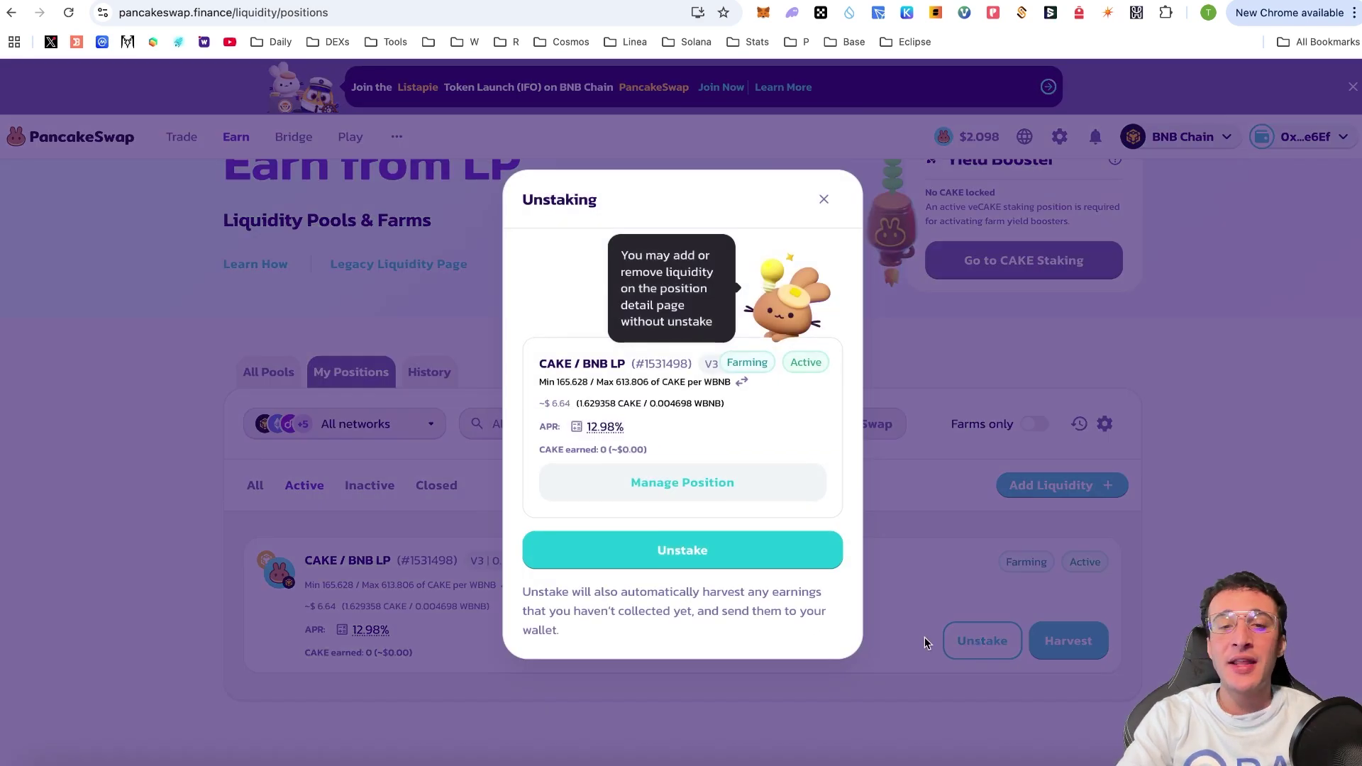
{"action": "left_click", "coordinate": [951, 600]}
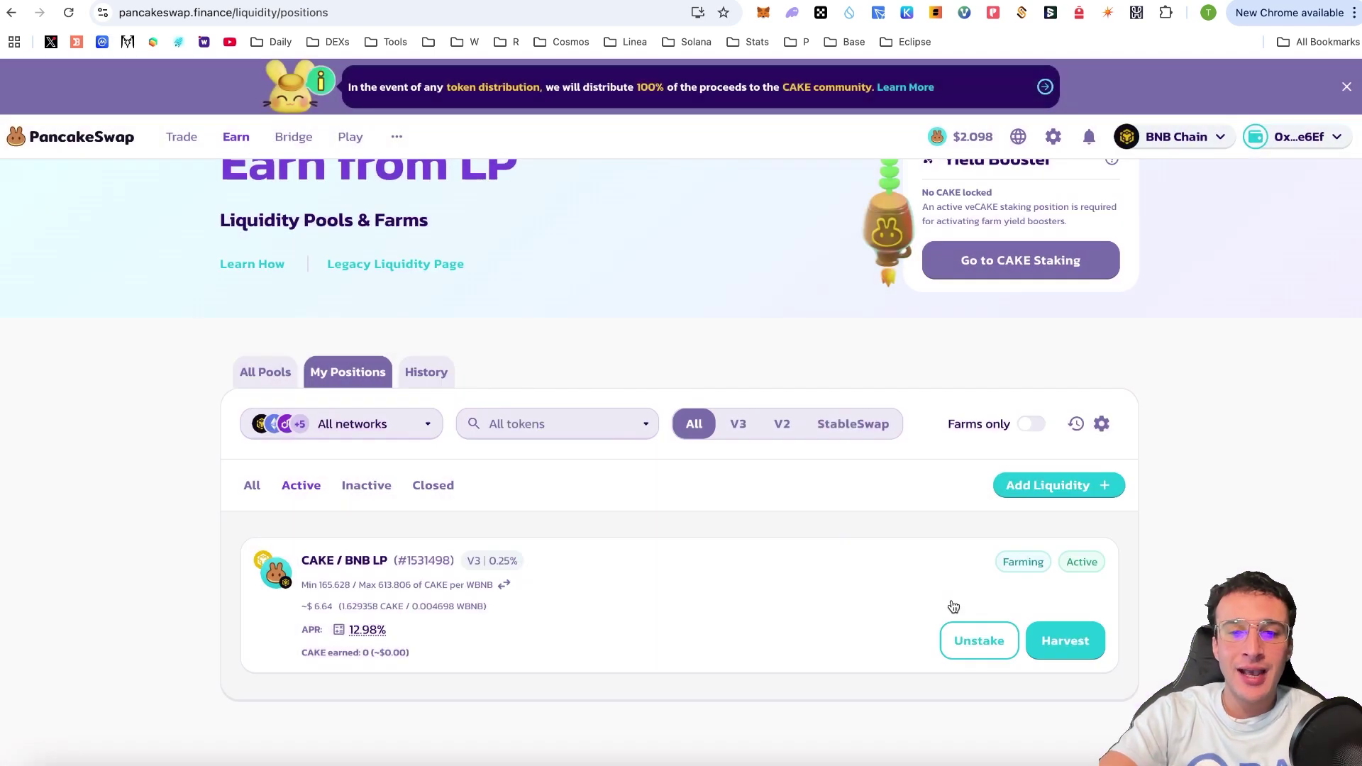
- Open the details of the CAKE / BNB LP position and examine its unclaimed BNB fees
{"action": "left_click", "coordinate": [873, 580]}
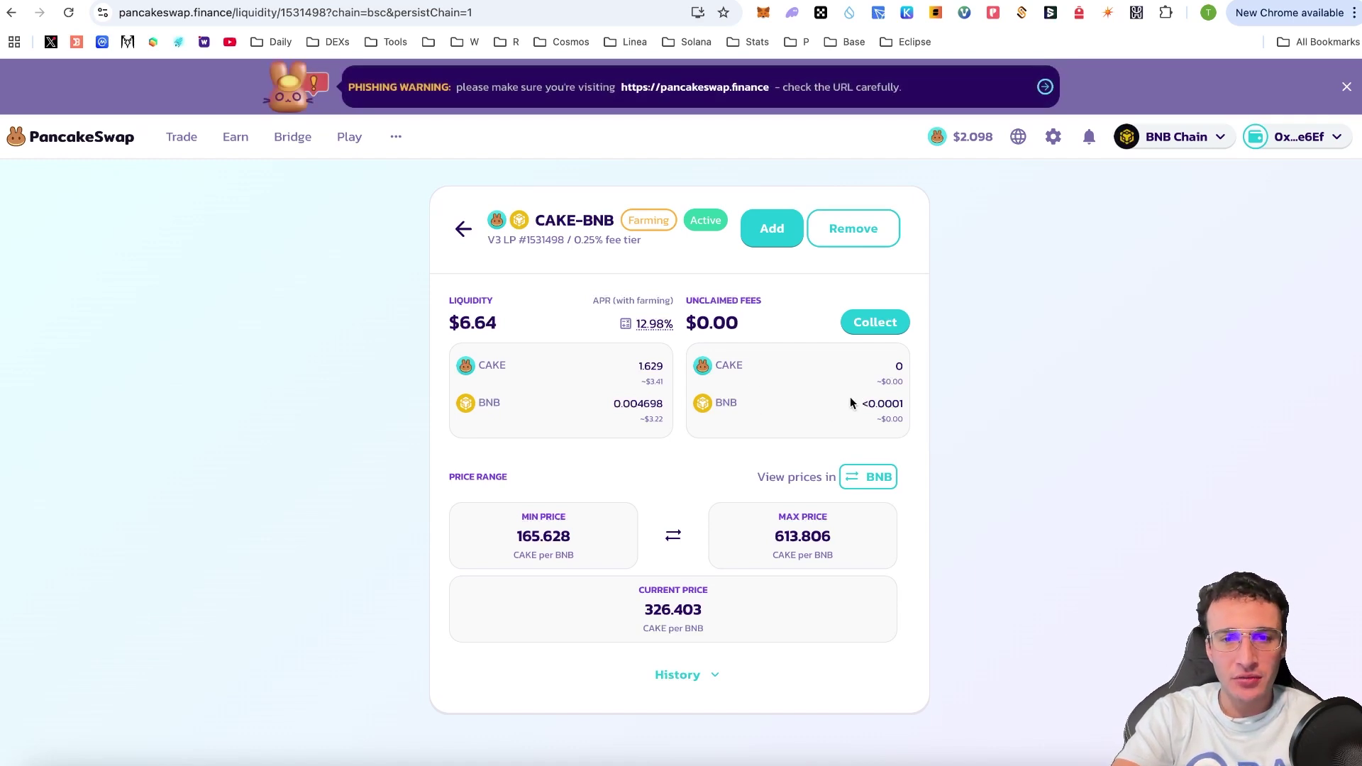
{"action": "left_click_drag", "start_coordinate": [850, 398], "coordinate": [894, 395]}
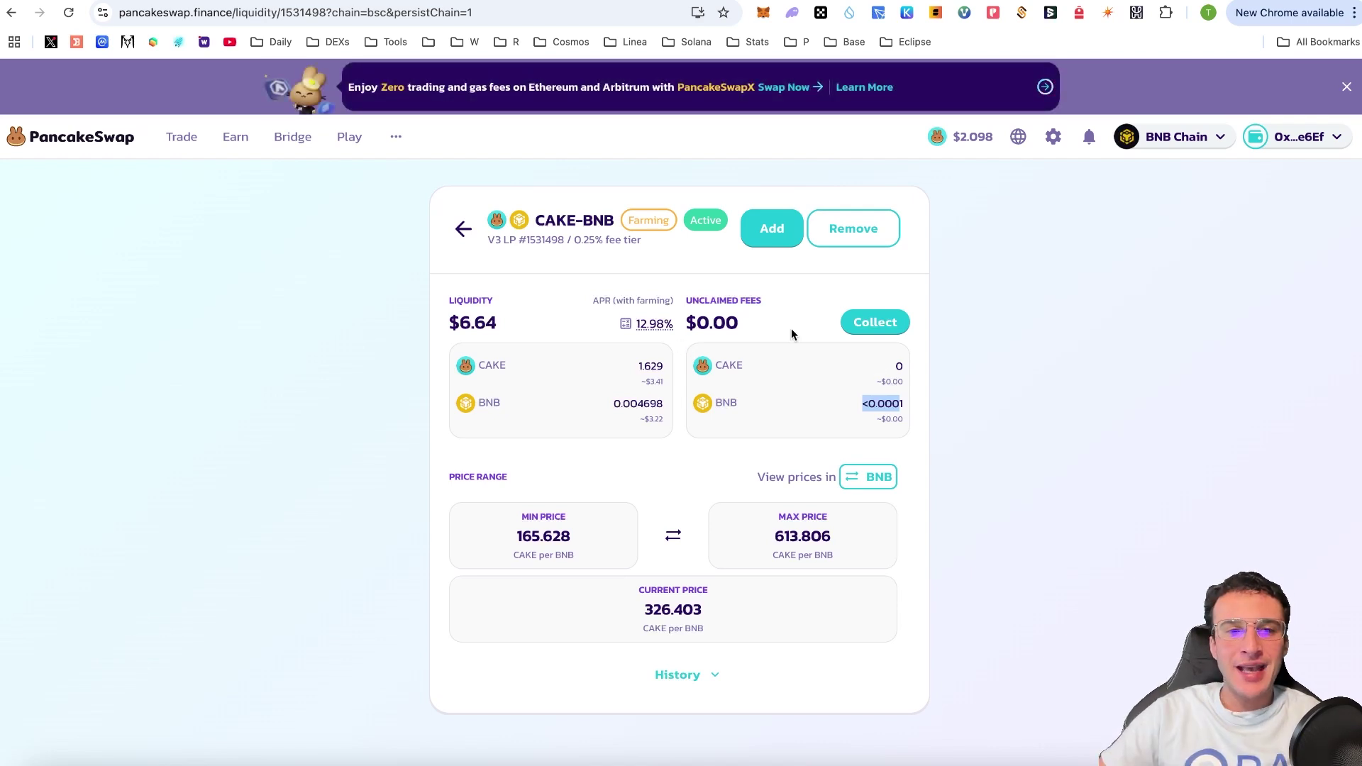
- Return to the liquidity positions, open the CAKE Staking page and examine its lock options, APR breakdown and lock overview
{"action": "left_click", "coordinate": [464, 229]}
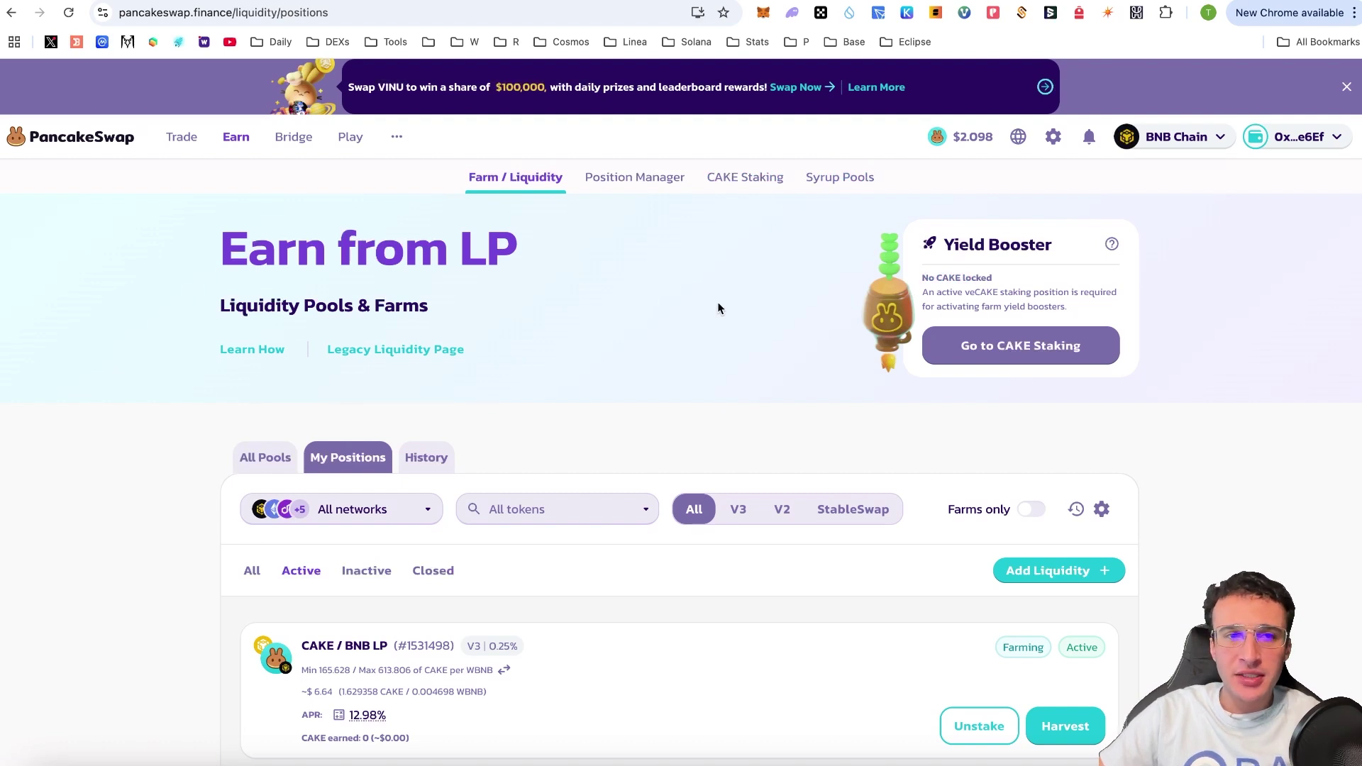
{"action": "left_click", "coordinate": [741, 185]}
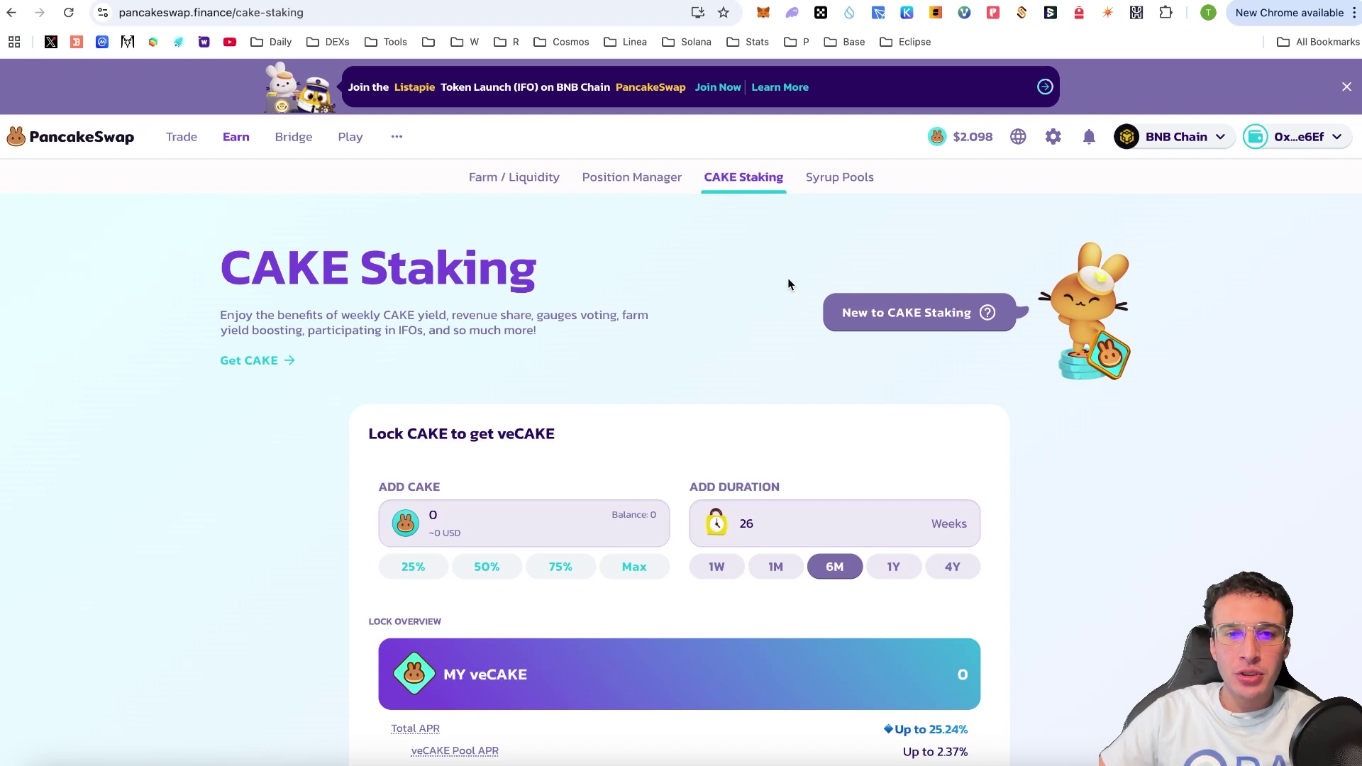
{"action": "scroll", "coordinate": [790, 283], "scroll_direction": "down", "scroll_amount": 1}
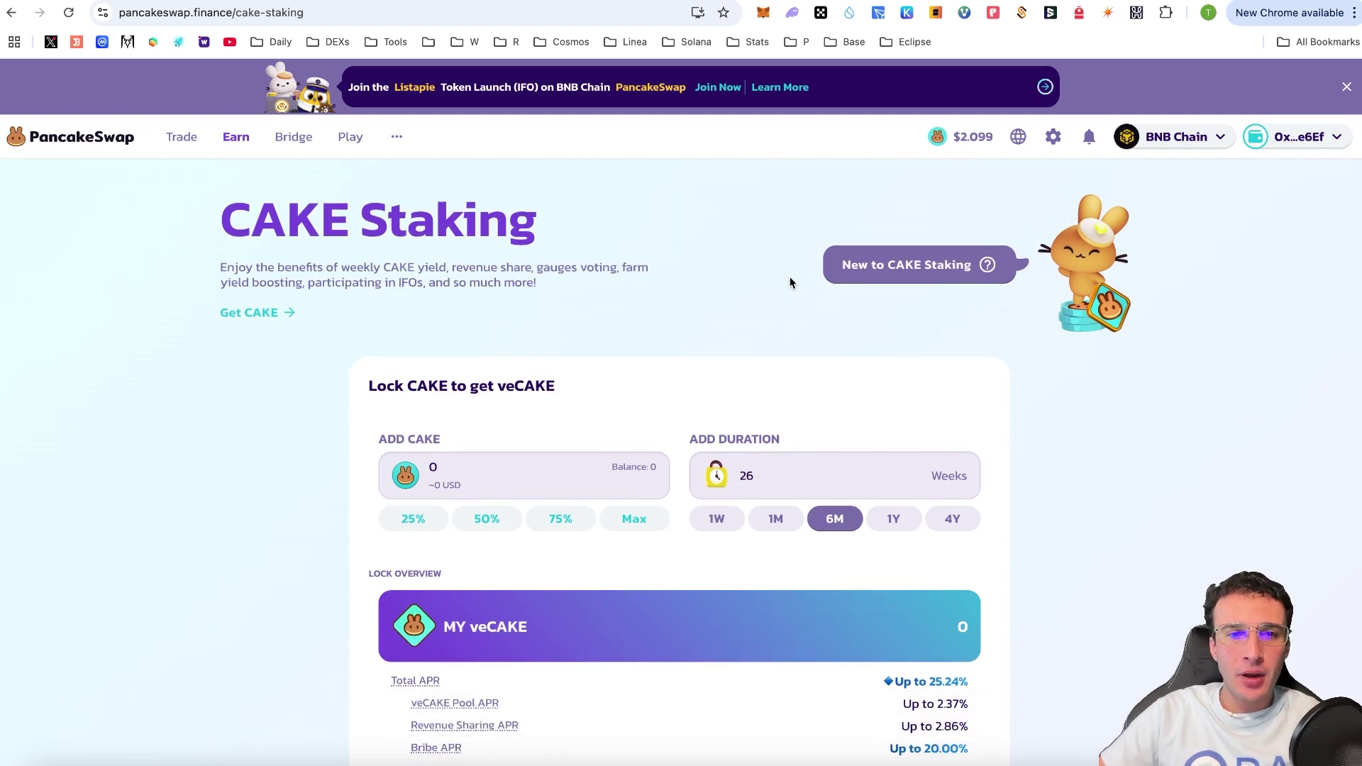
{"action": "scroll", "coordinate": [790, 282], "scroll_direction": "down", "scroll_amount": 2}
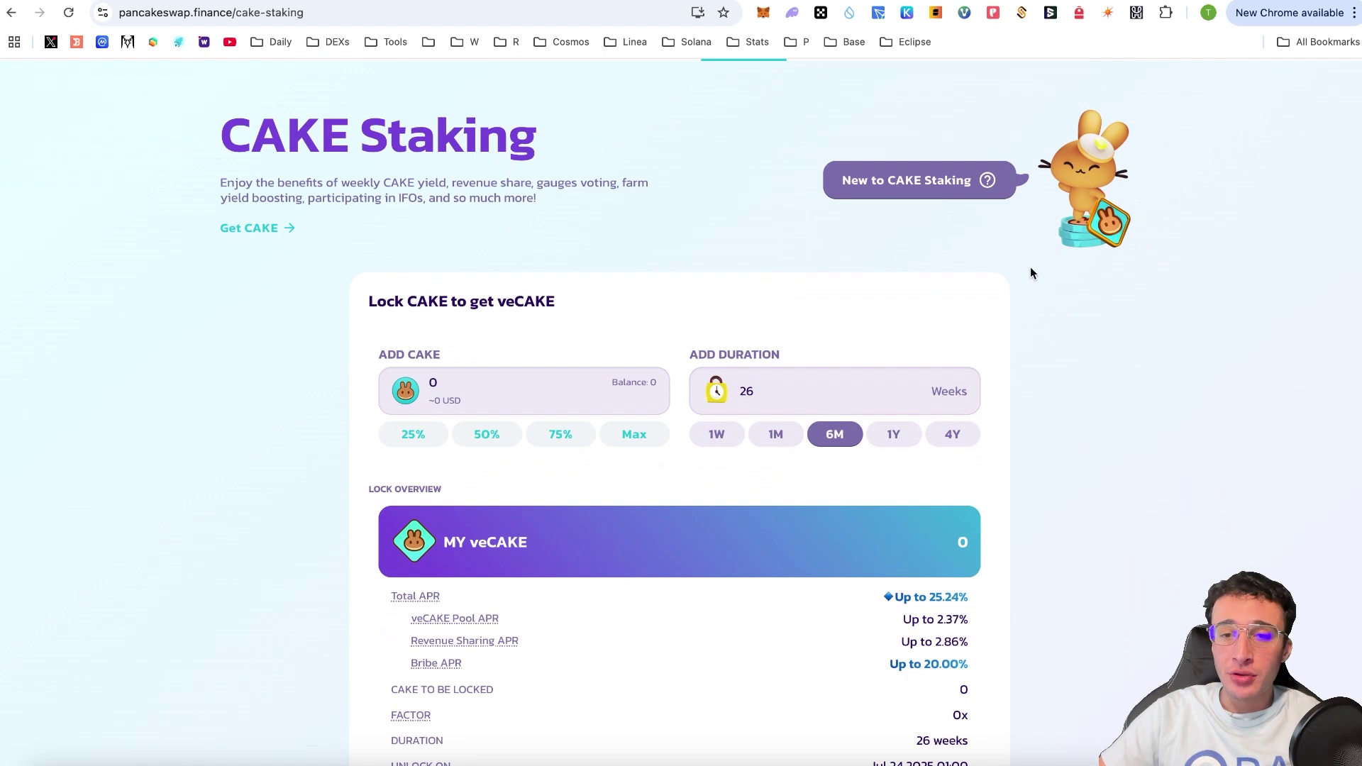
{"action": "scroll", "coordinate": [1032, 272], "scroll_direction": "down", "scroll_amount": 2}
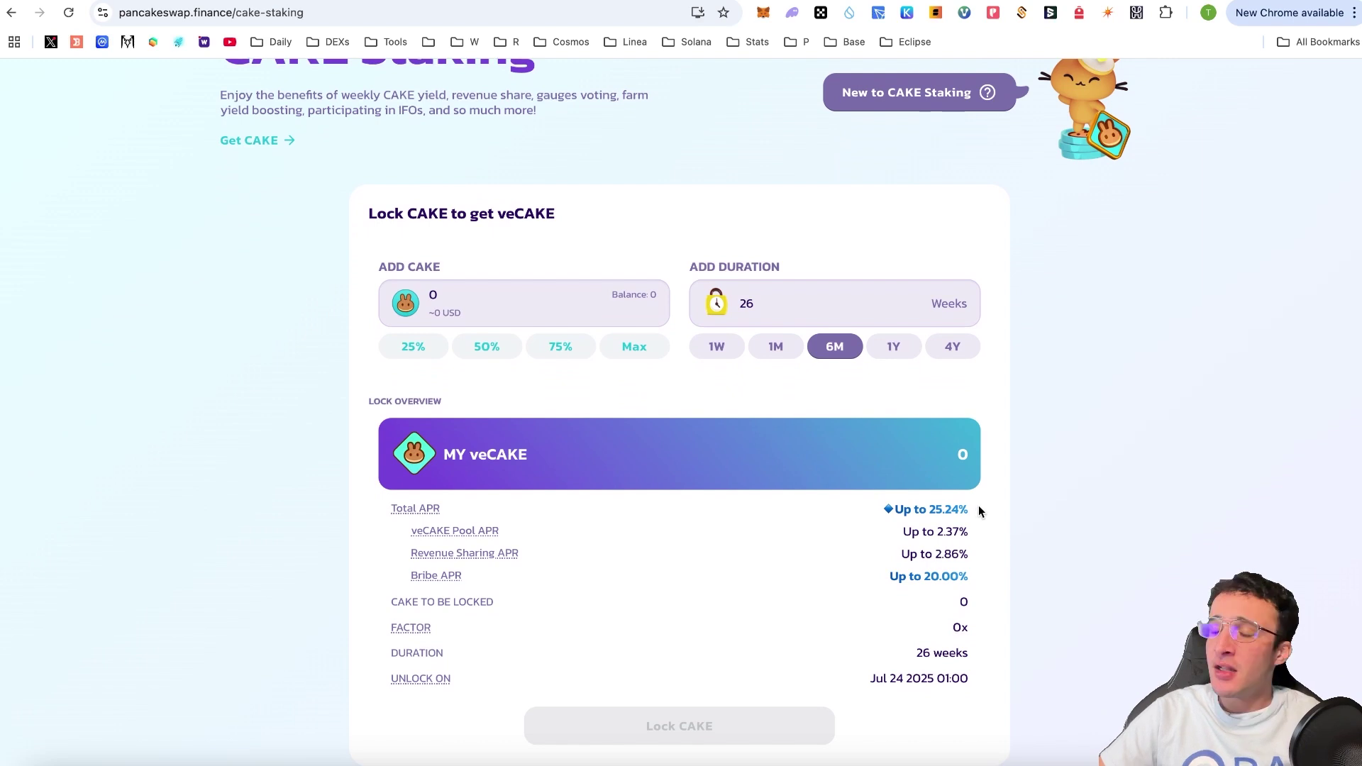
{"action": "scroll", "coordinate": [1039, 468], "scroll_direction": "up", "scroll_amount": 4}
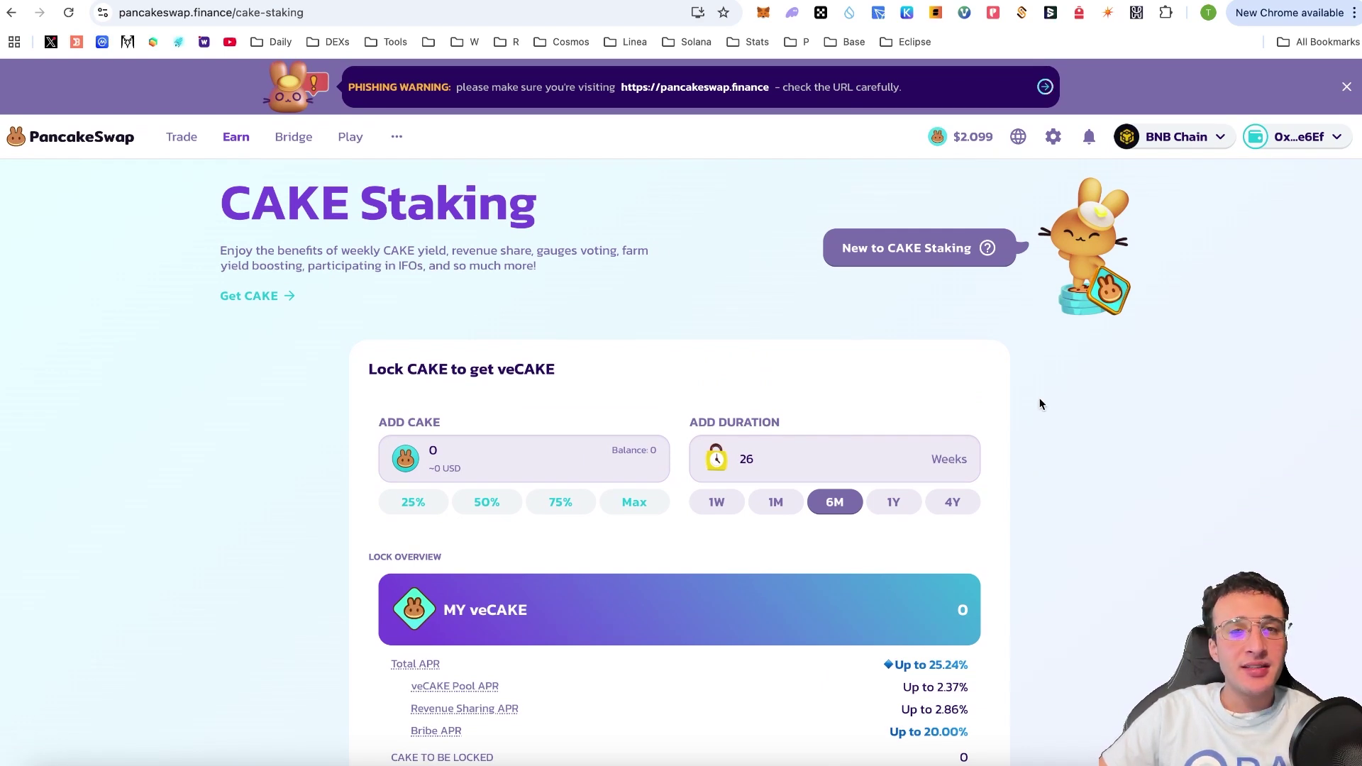
{"action": "scroll", "coordinate": [1086, 507], "scroll_direction": "down", "scroll_amount": 2}
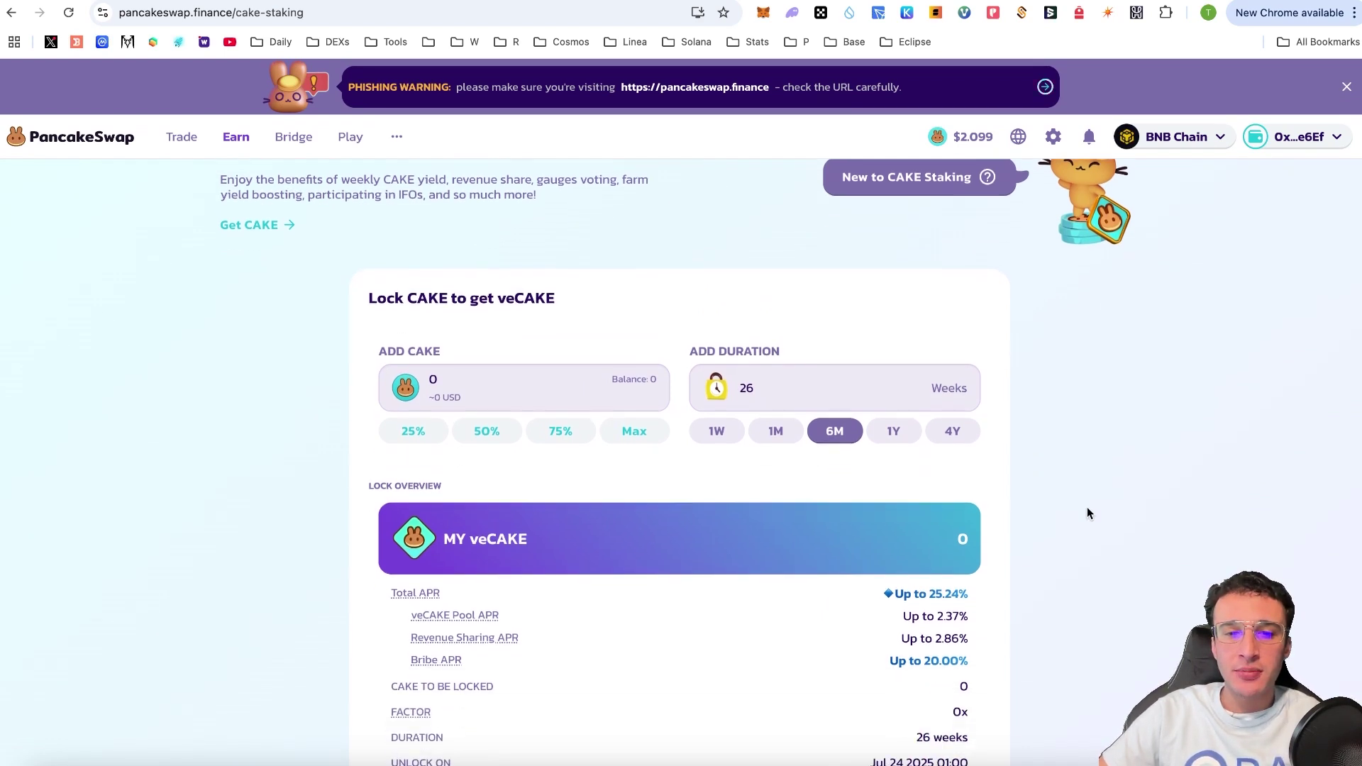
{"action": "scroll", "coordinate": [1087, 512], "scroll_direction": "down", "scroll_amount": 1}
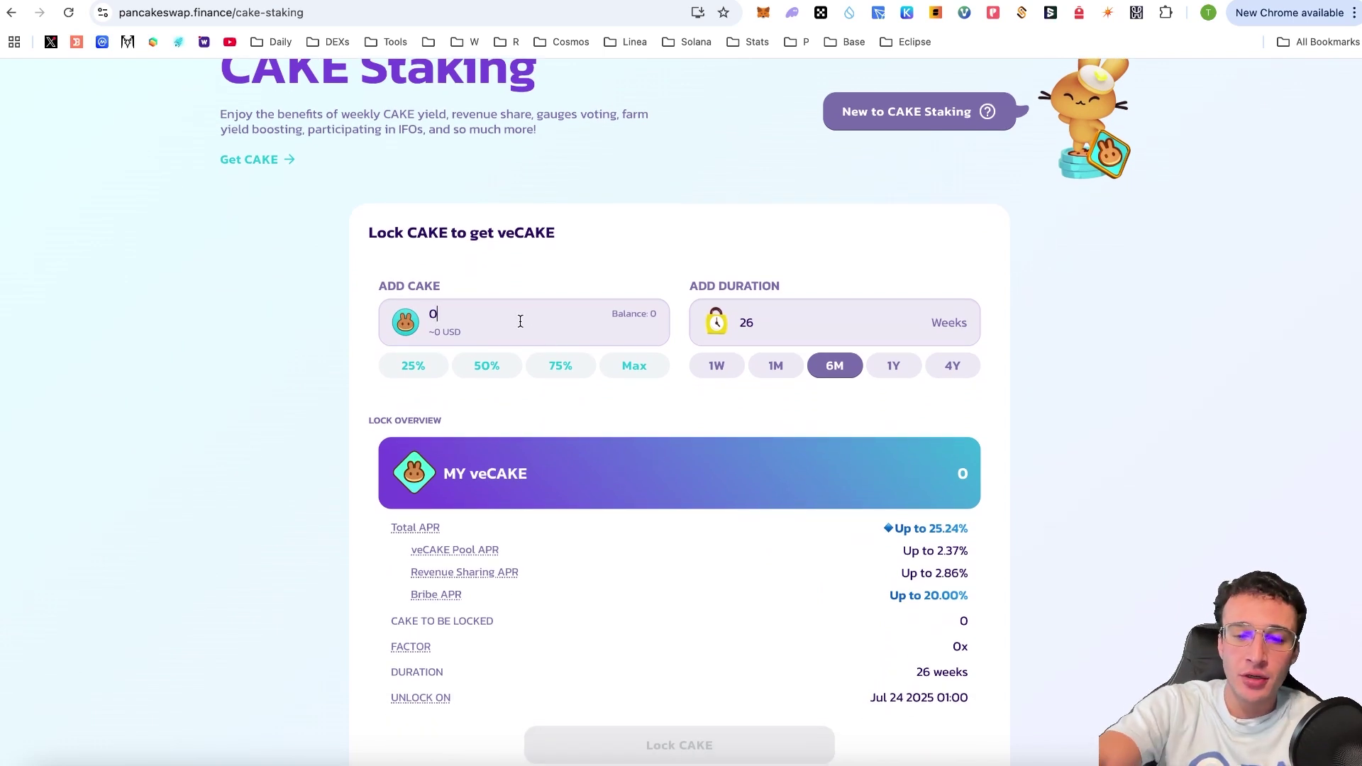
- Enter 9 CAKE as the amount to lock for 26 weeks and review the resulting veCAKE lock overview
{"action": "key", "text": "BackSpace"}
{"action": "type", "text": "9"}
{"action": "scroll", "coordinate": [1117, 398], "scroll_direction": "down", "scroll_amount": 1}
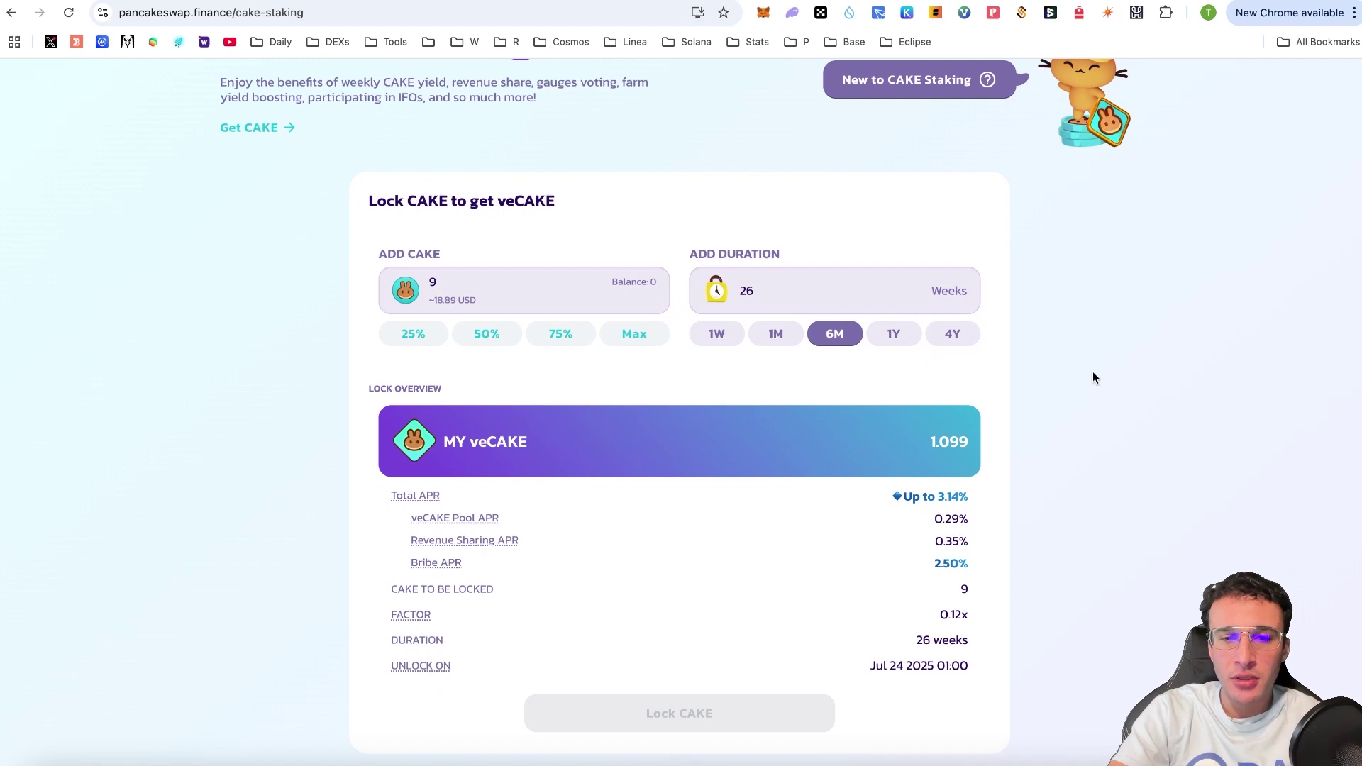
{"action": "scroll", "coordinate": [1093, 372], "scroll_direction": "up", "scroll_amount": 5}
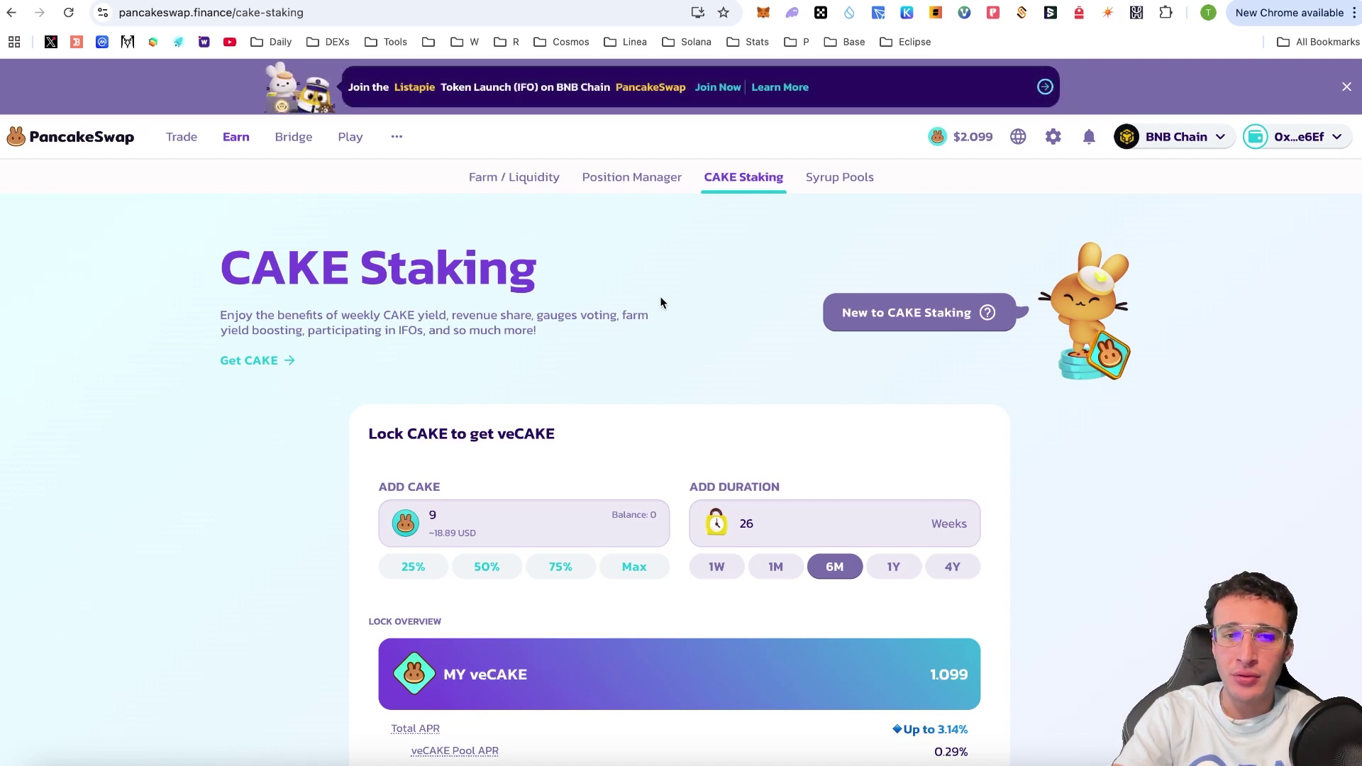
- Open the Bridge page, view the available source networks and close the list without changing Ethereum
{"action": "left_click", "coordinate": [301, 139]}
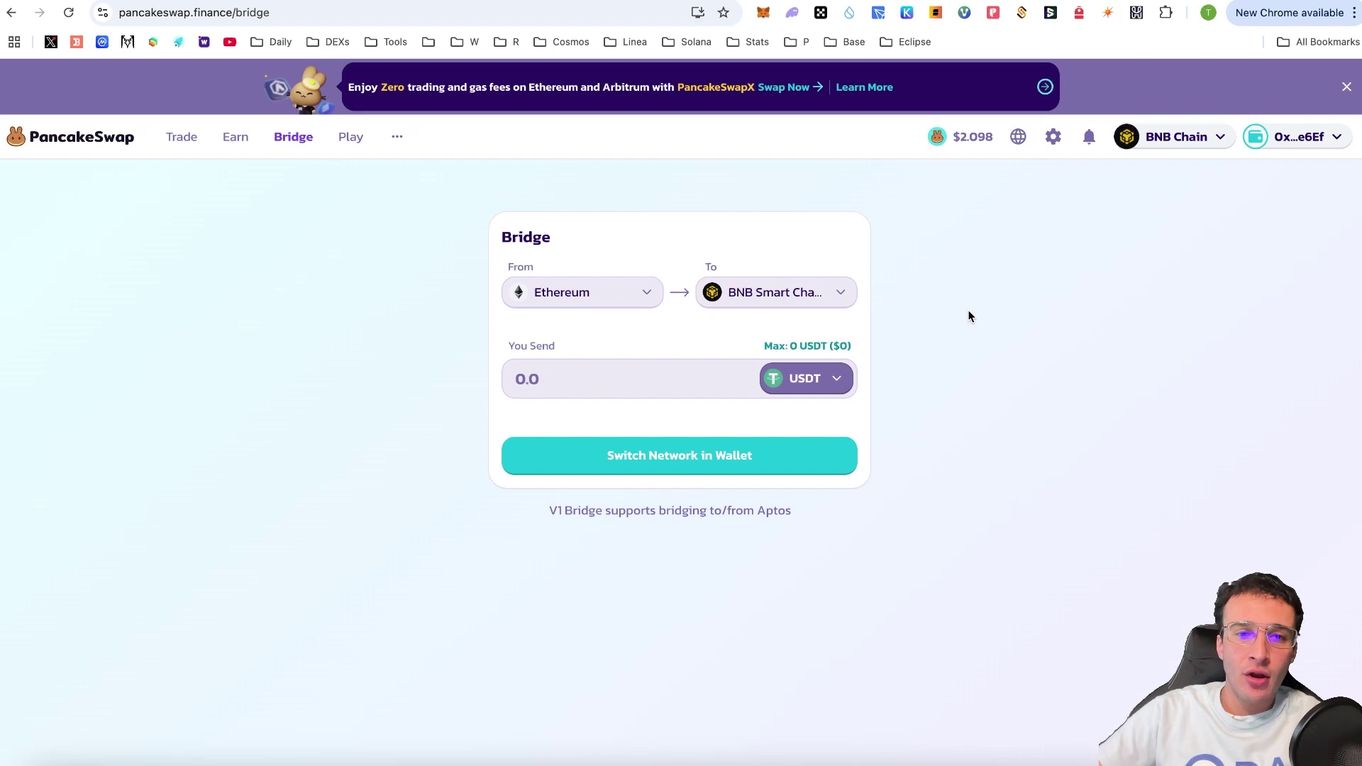
{"action": "left_click", "coordinate": [632, 300]}
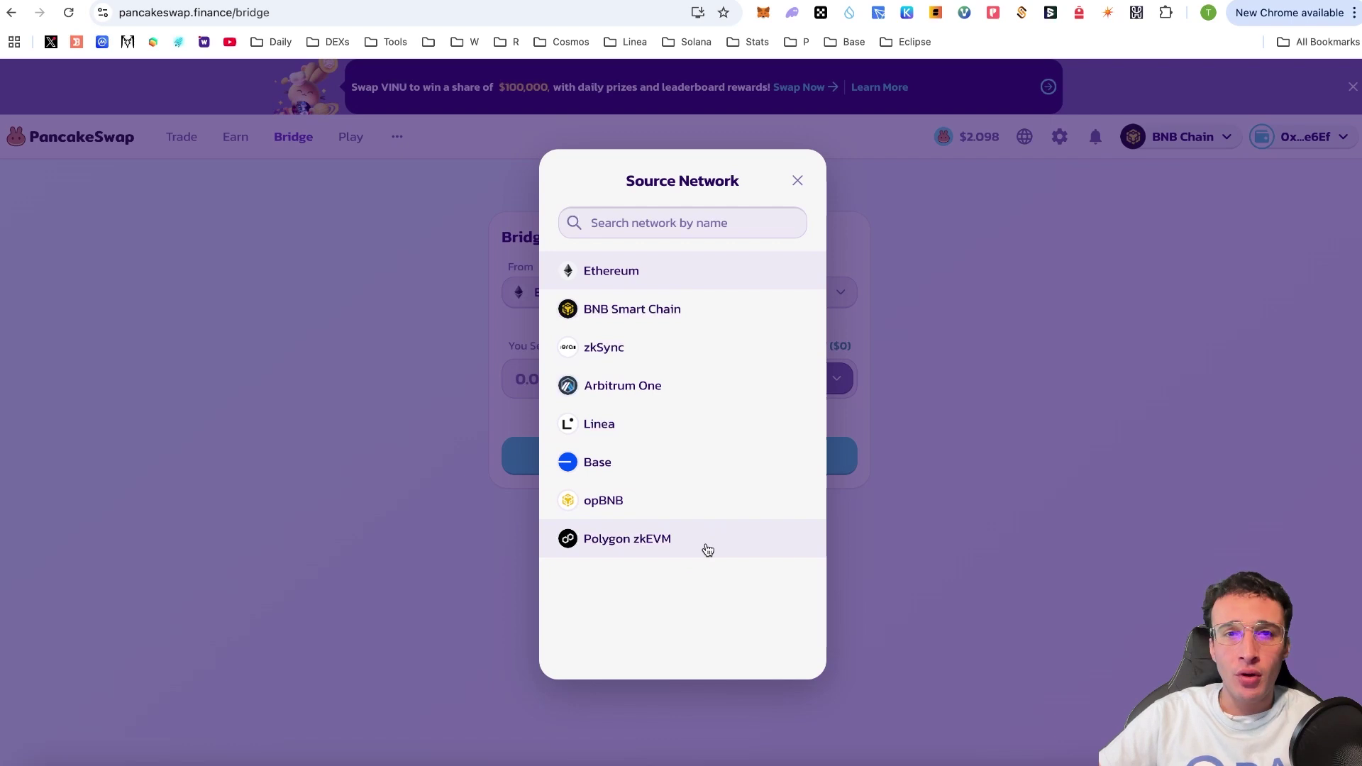
{"action": "left_click", "coordinate": [915, 510]}
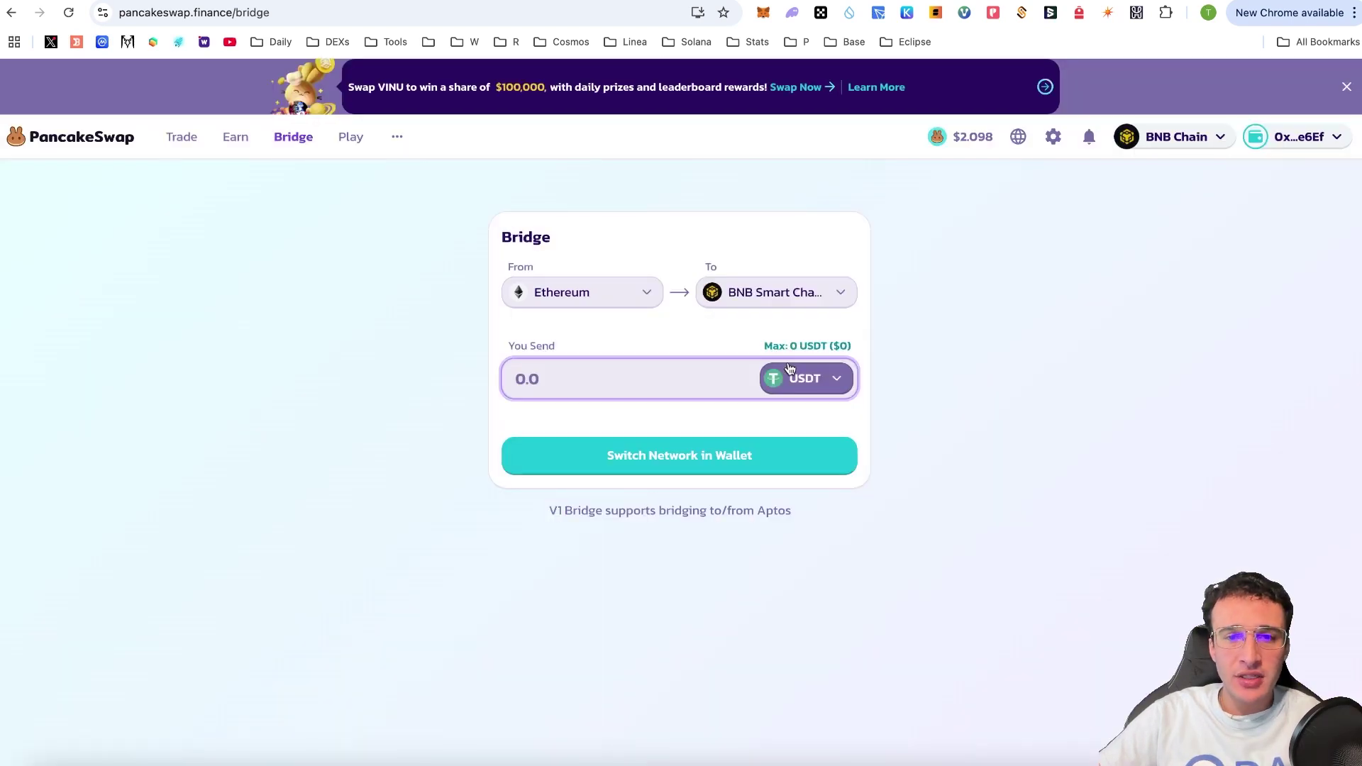
- Choose USDC as the token to send from Ethereum to BNB Smart Chain
{"action": "left_click", "coordinate": [801, 383]}
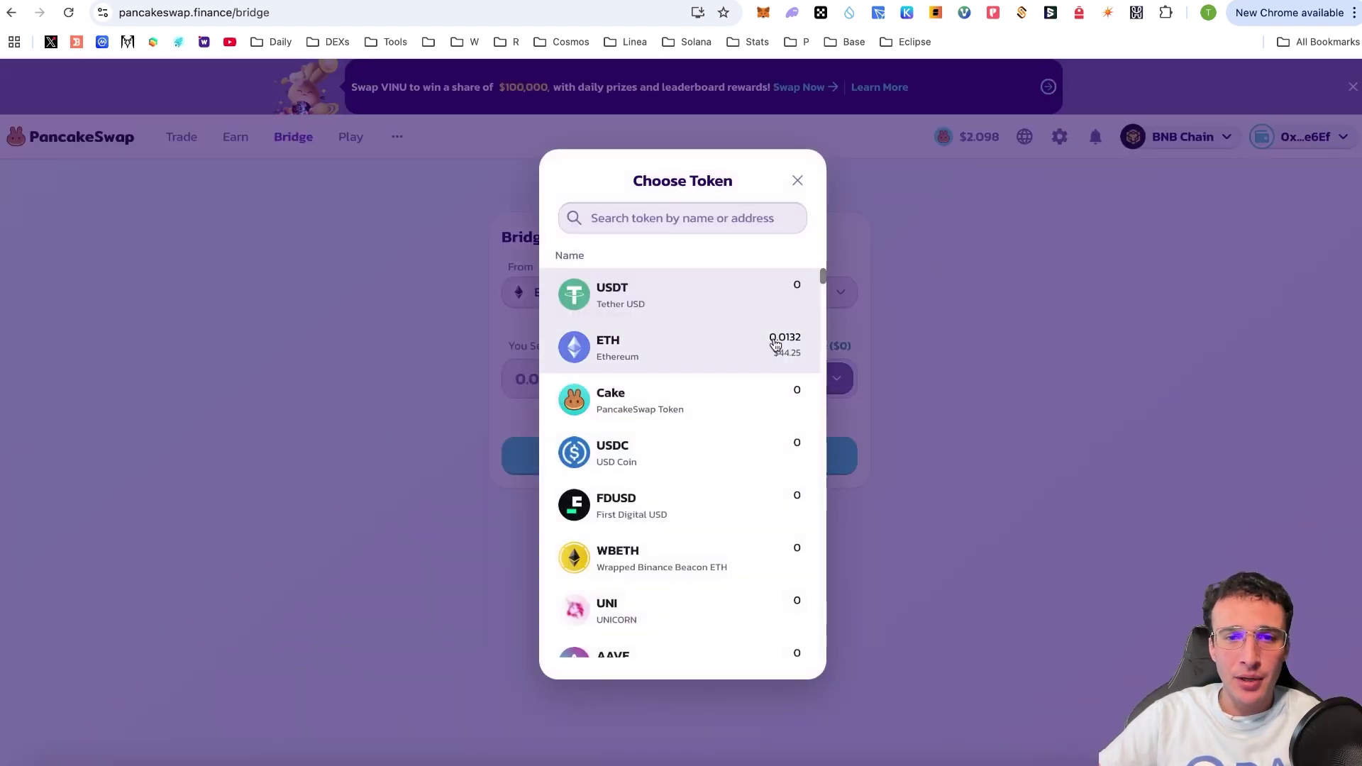
{"action": "left_click", "coordinate": [716, 347]}
{"action": "left_click", "coordinate": [804, 379]}
{"action": "left_click", "coordinate": [771, 460]}
{"action": "left_click", "coordinate": [793, 385]}
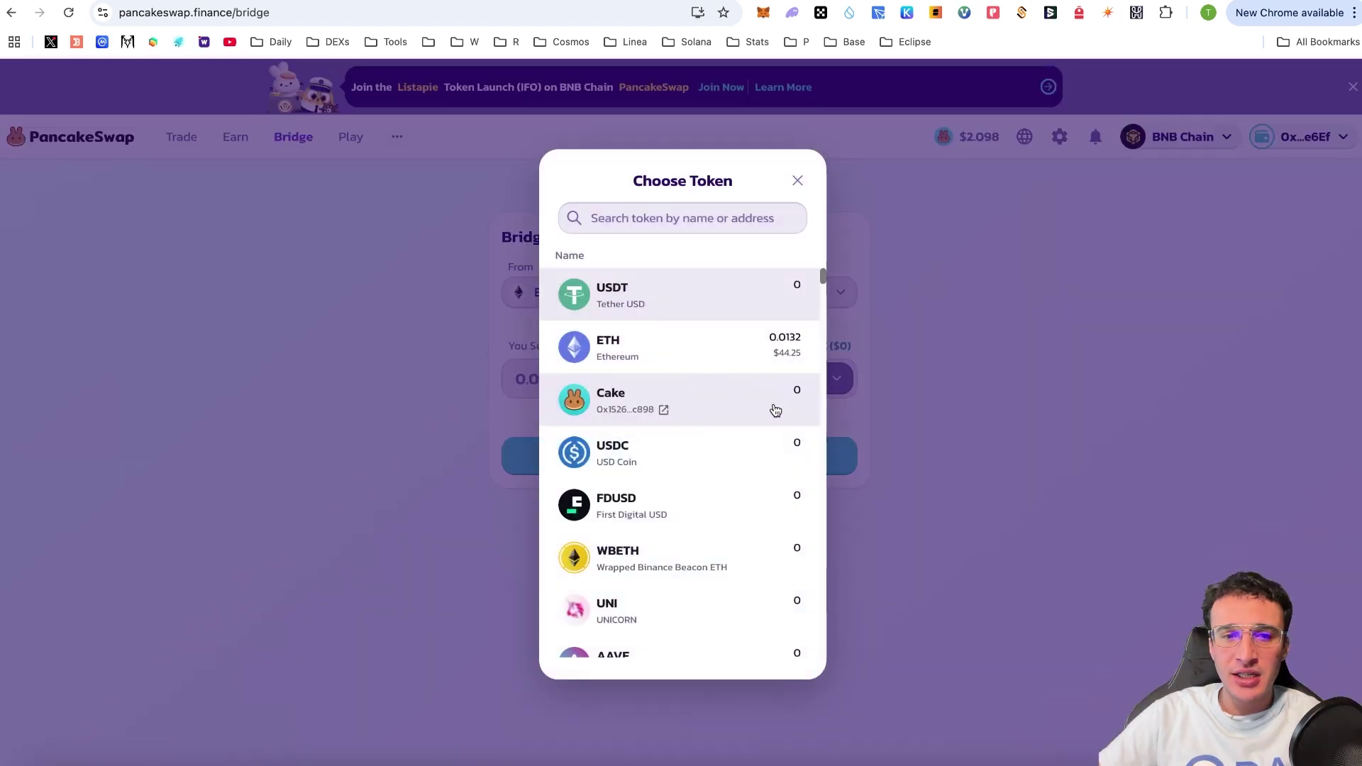
{"action": "left_click", "coordinate": [763, 445]}
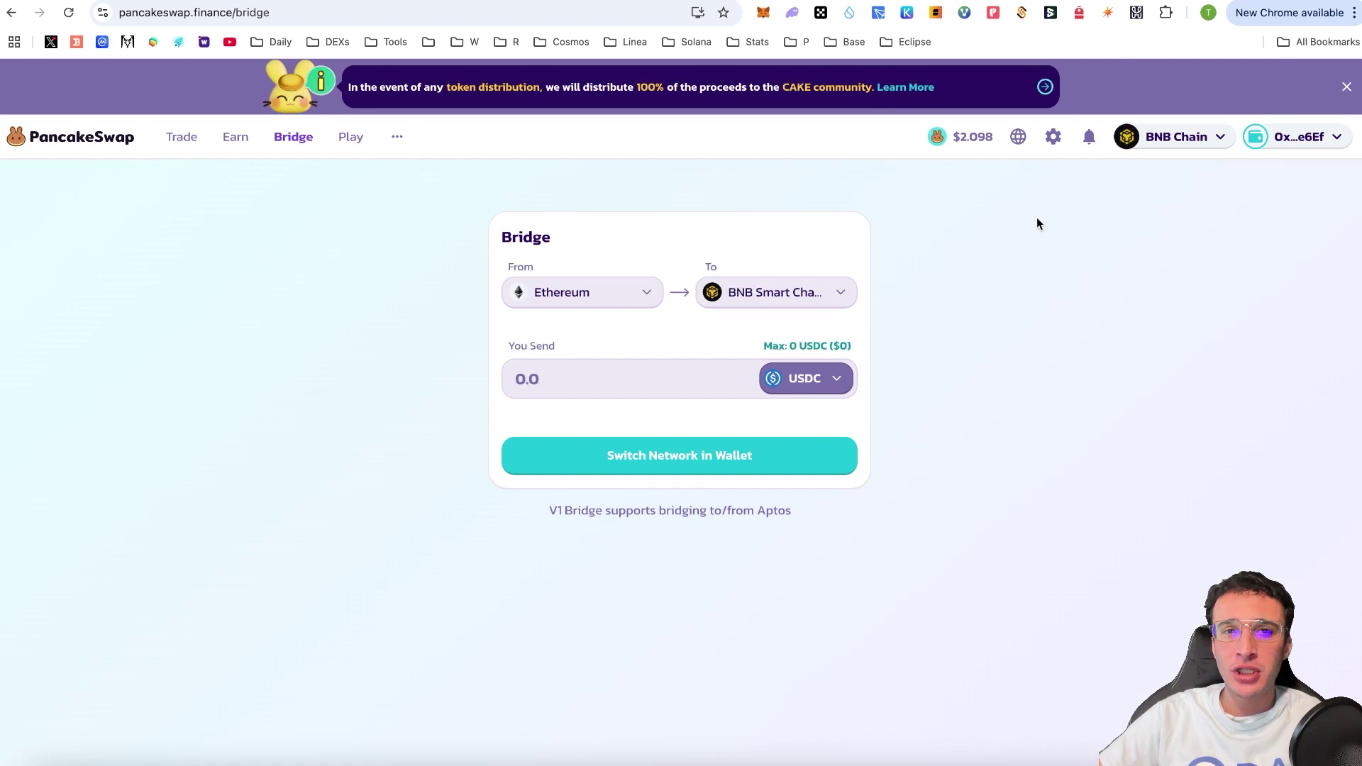
{"action": "mouse_move", "coordinate": [1149, 149]}
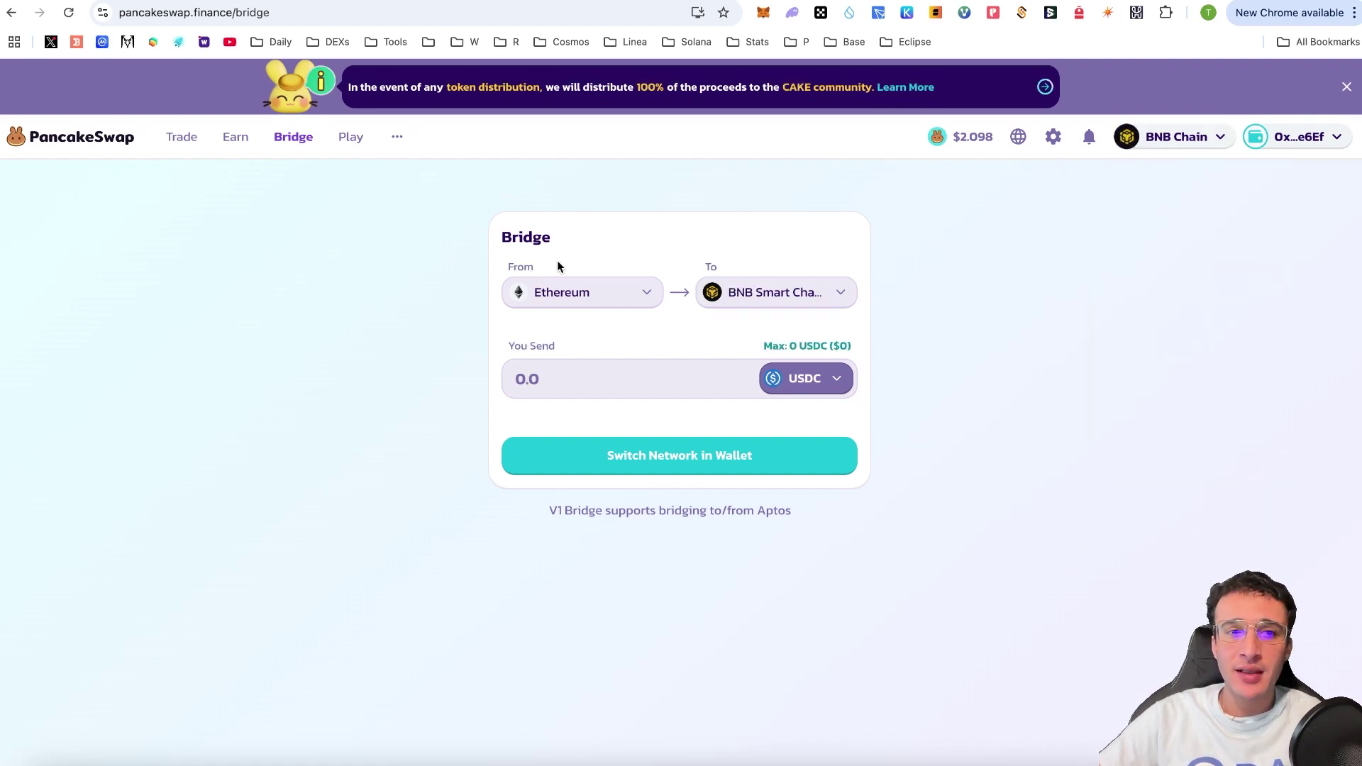
- Open the Prediction game, get past its entry dialog and look over the BNBUSD market page
{"action": "left_click", "coordinate": [347, 138]}
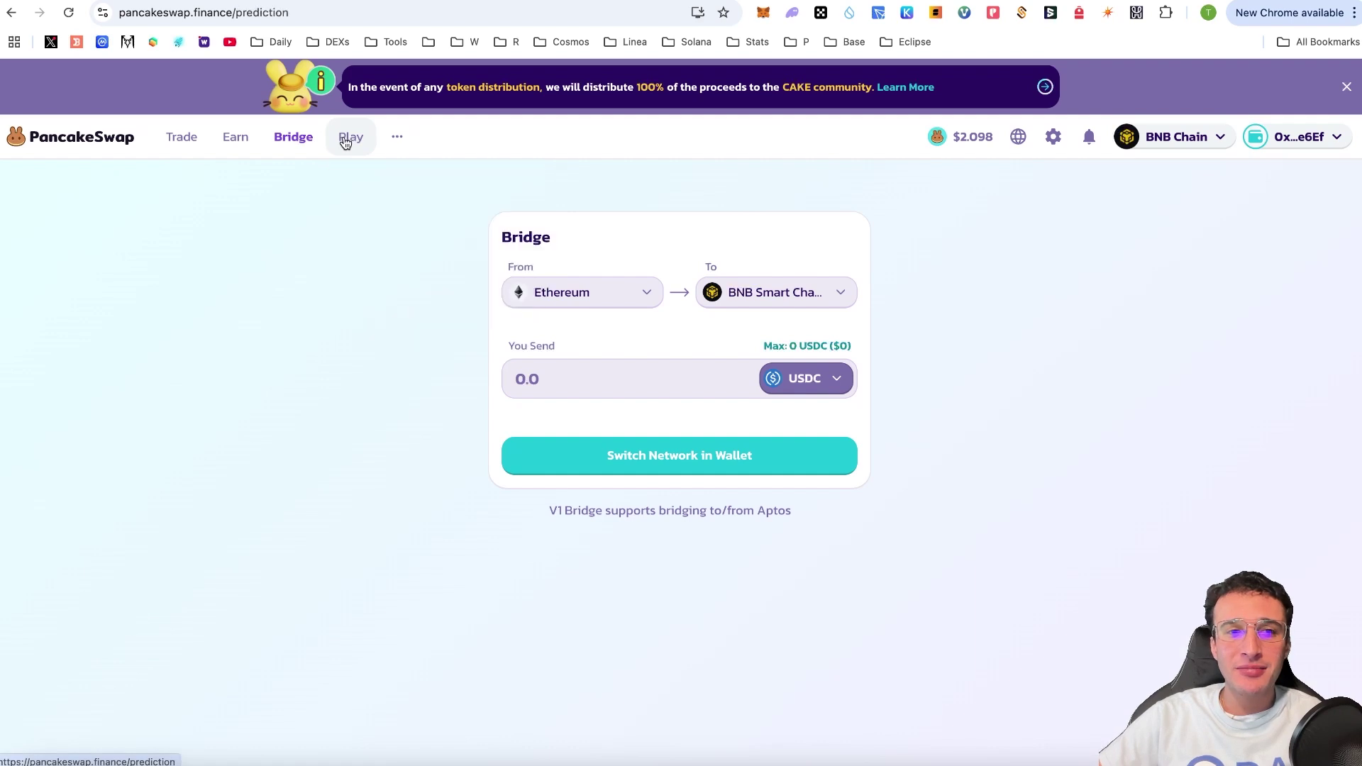
{"action": "left_click", "coordinate": [687, 418]}
{"action": "left_click", "coordinate": [691, 507]}
{"action": "left_click", "coordinate": [752, 558]}
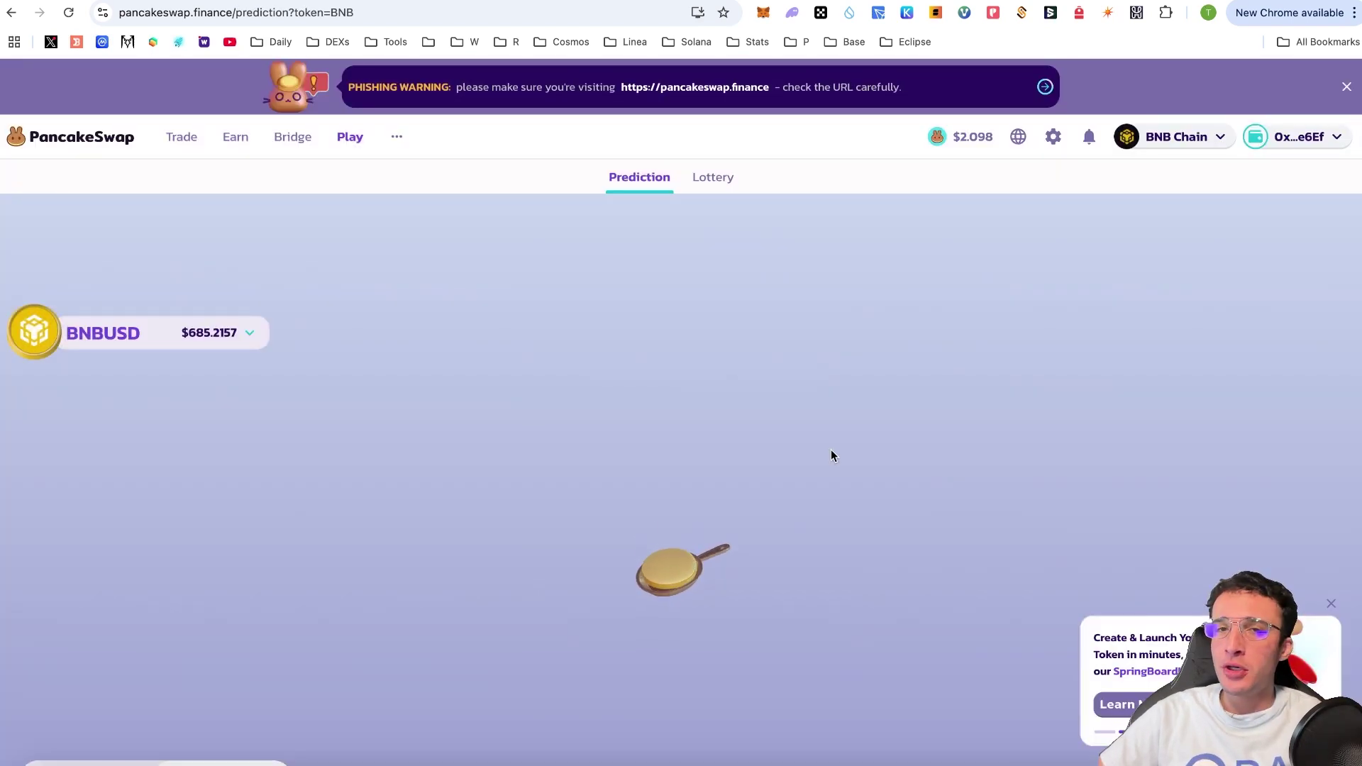
{"action": "scroll", "coordinate": [793, 428], "scroll_direction": "down", "scroll_amount": 5}
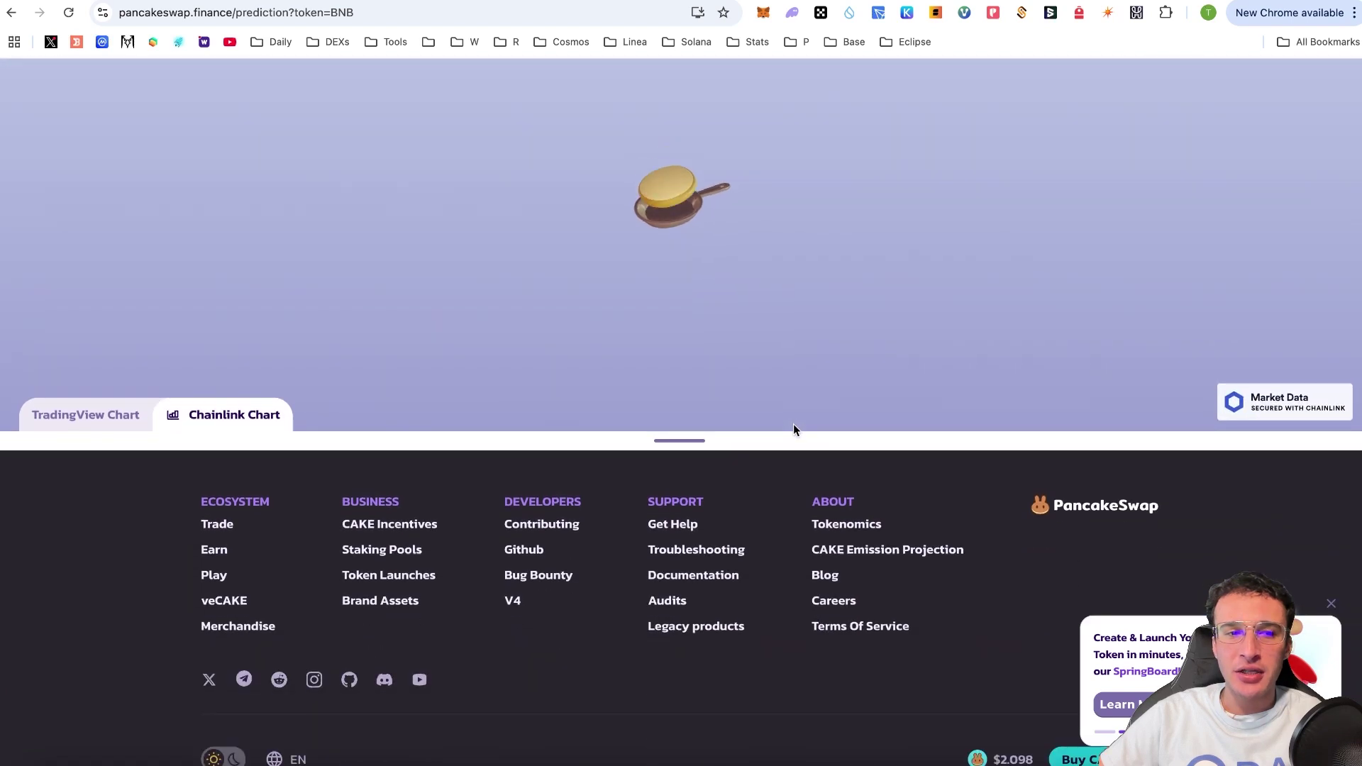
- Leave the Prediction game for the PancakeSwap home page and look through its introduction
{"action": "key", "text": "super+bracketleft"}
{"action": "scroll", "coordinate": [876, 367], "scroll_direction": "down", "scroll_amount": 1}
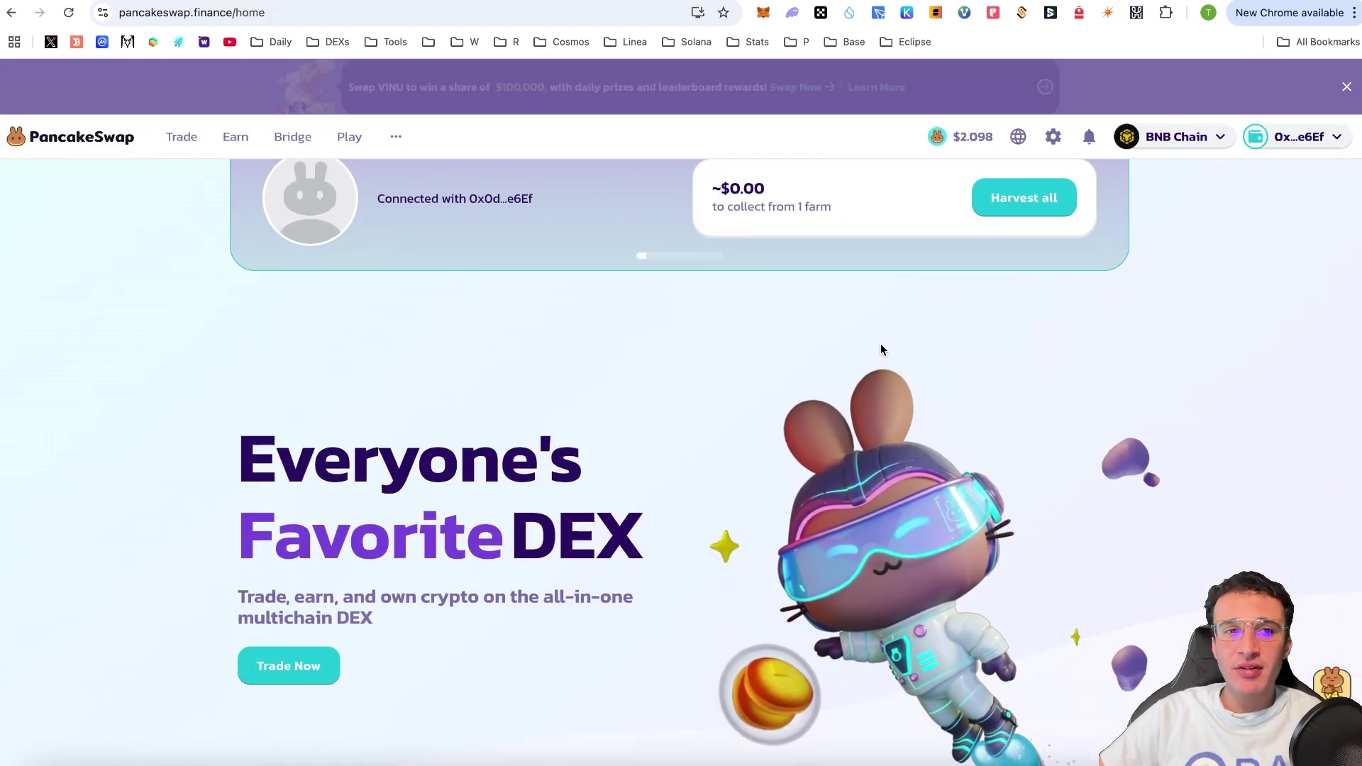
{"action": "scroll", "coordinate": [880, 344], "scroll_direction": "down", "scroll_amount": 2}
{"action": "scroll", "coordinate": [880, 344], "scroll_direction": "down", "scroll_amount": 1}
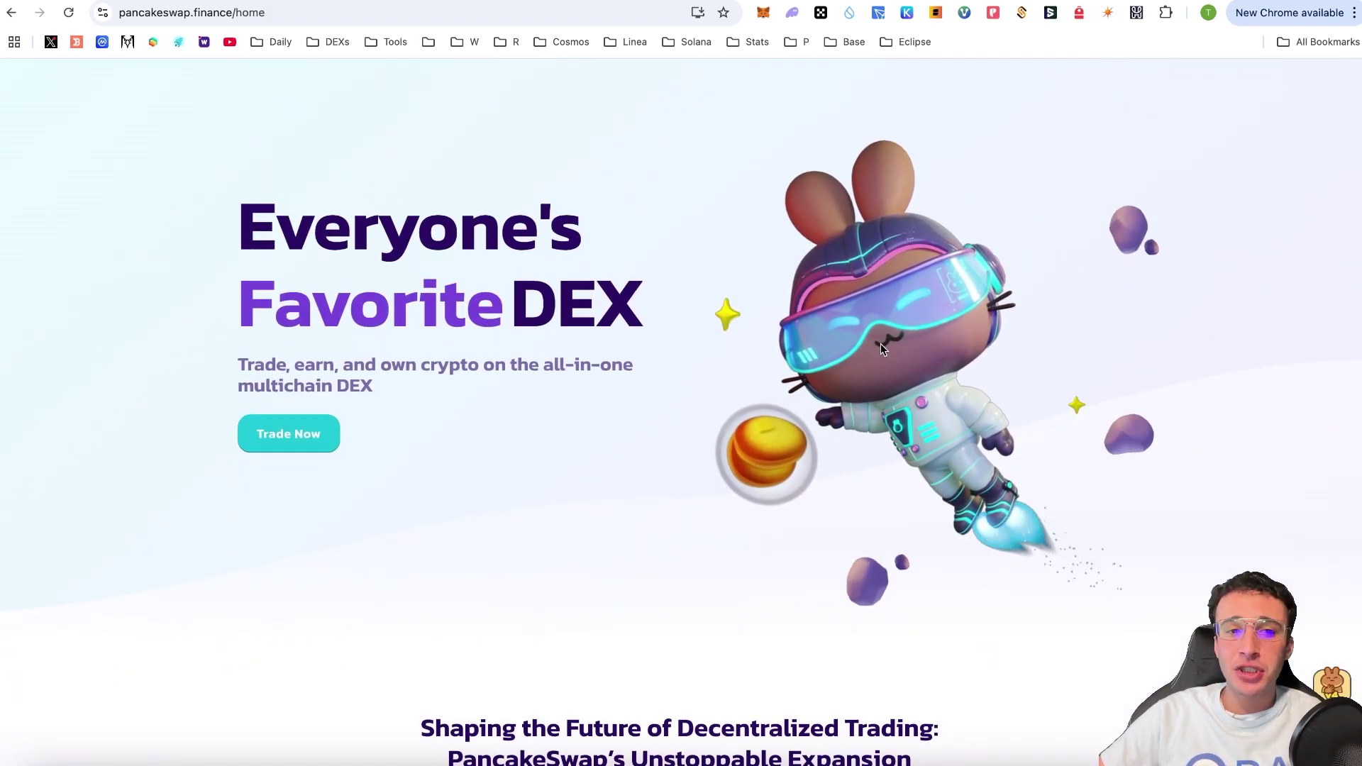